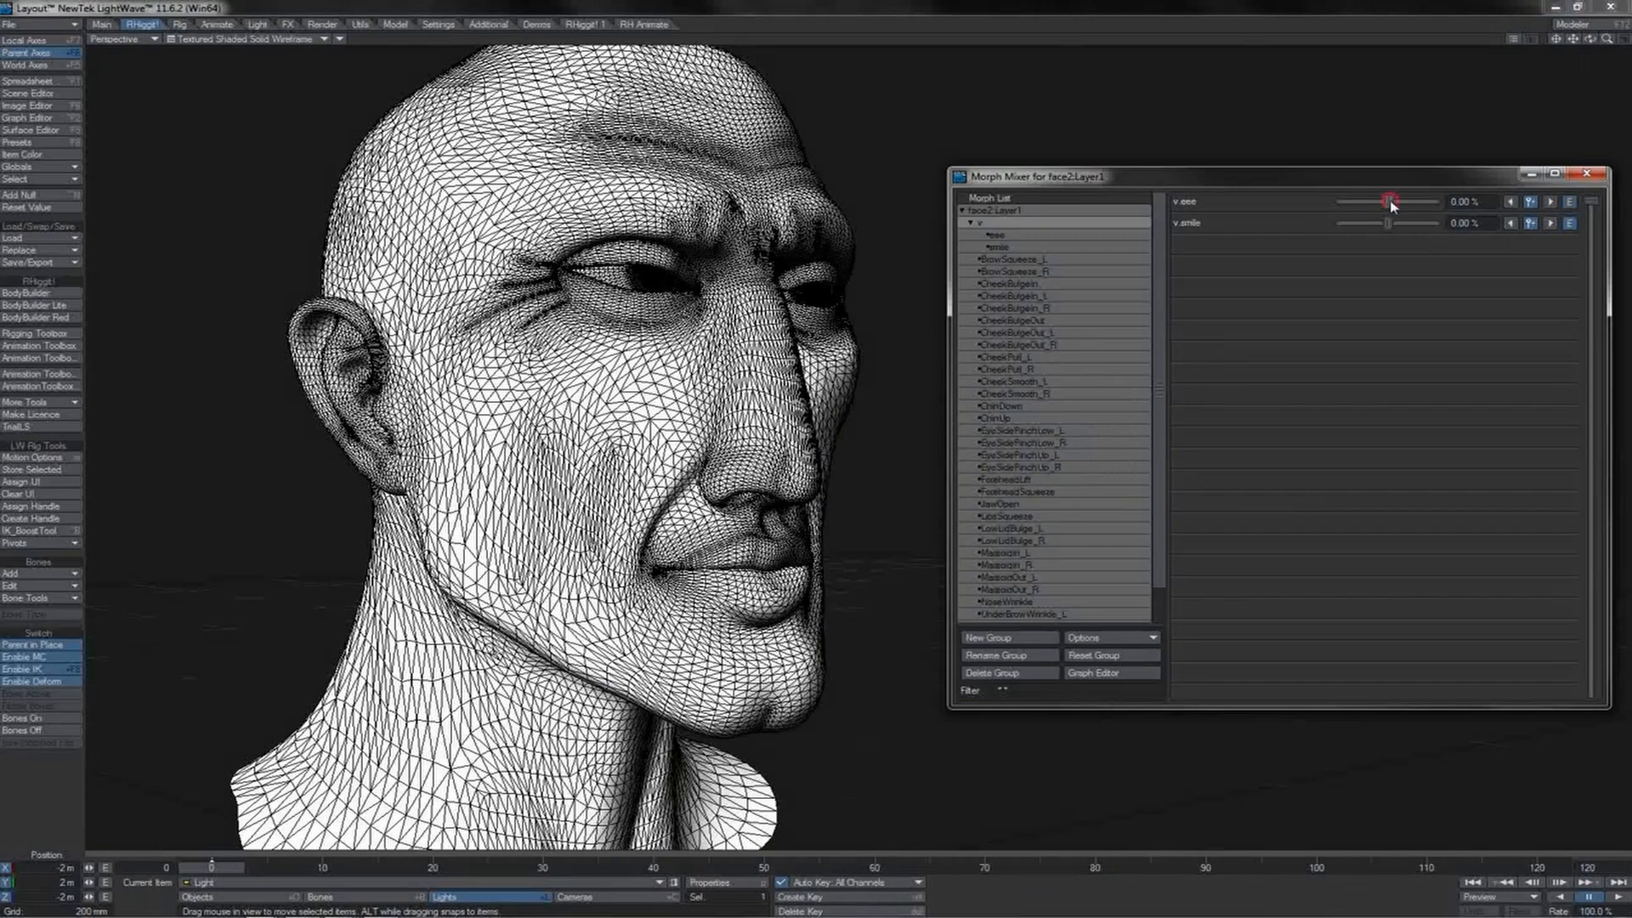
Step: Test the v.eee morph at strengths from 0% up to 100% in the Morph Mixer and reset it to 0%
left_click_drag(1388, 202, 1460, 222)
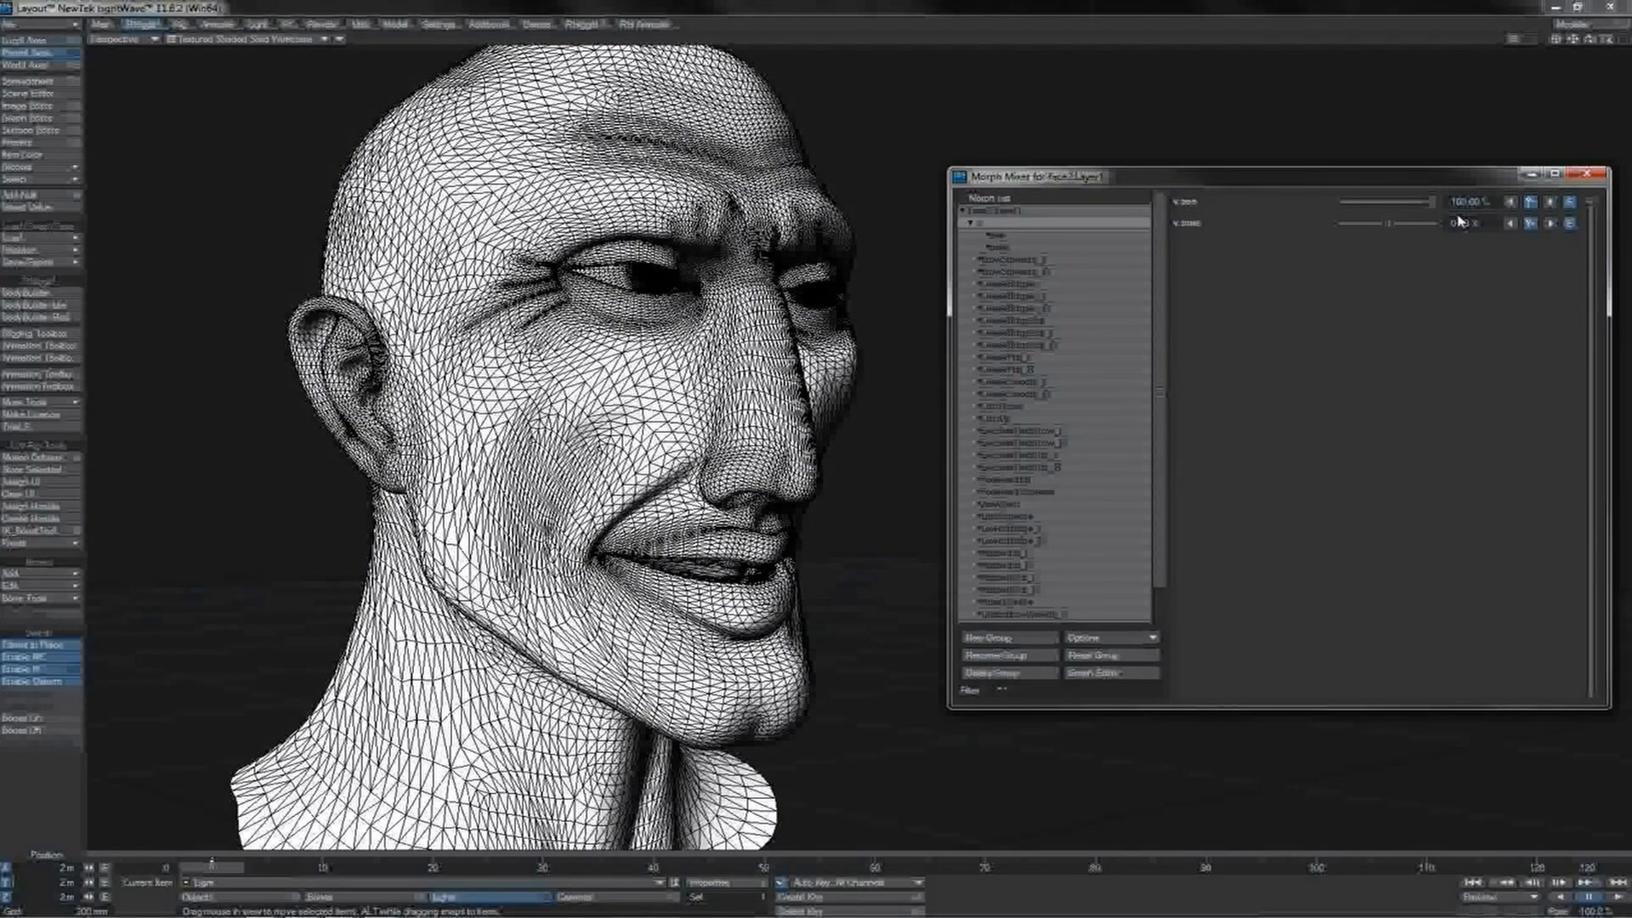
mouse_move(1432, 202)
left_mouse_down()
mouse_move(1374, 204)
mouse_move(1430, 210)
left_mouse_up()
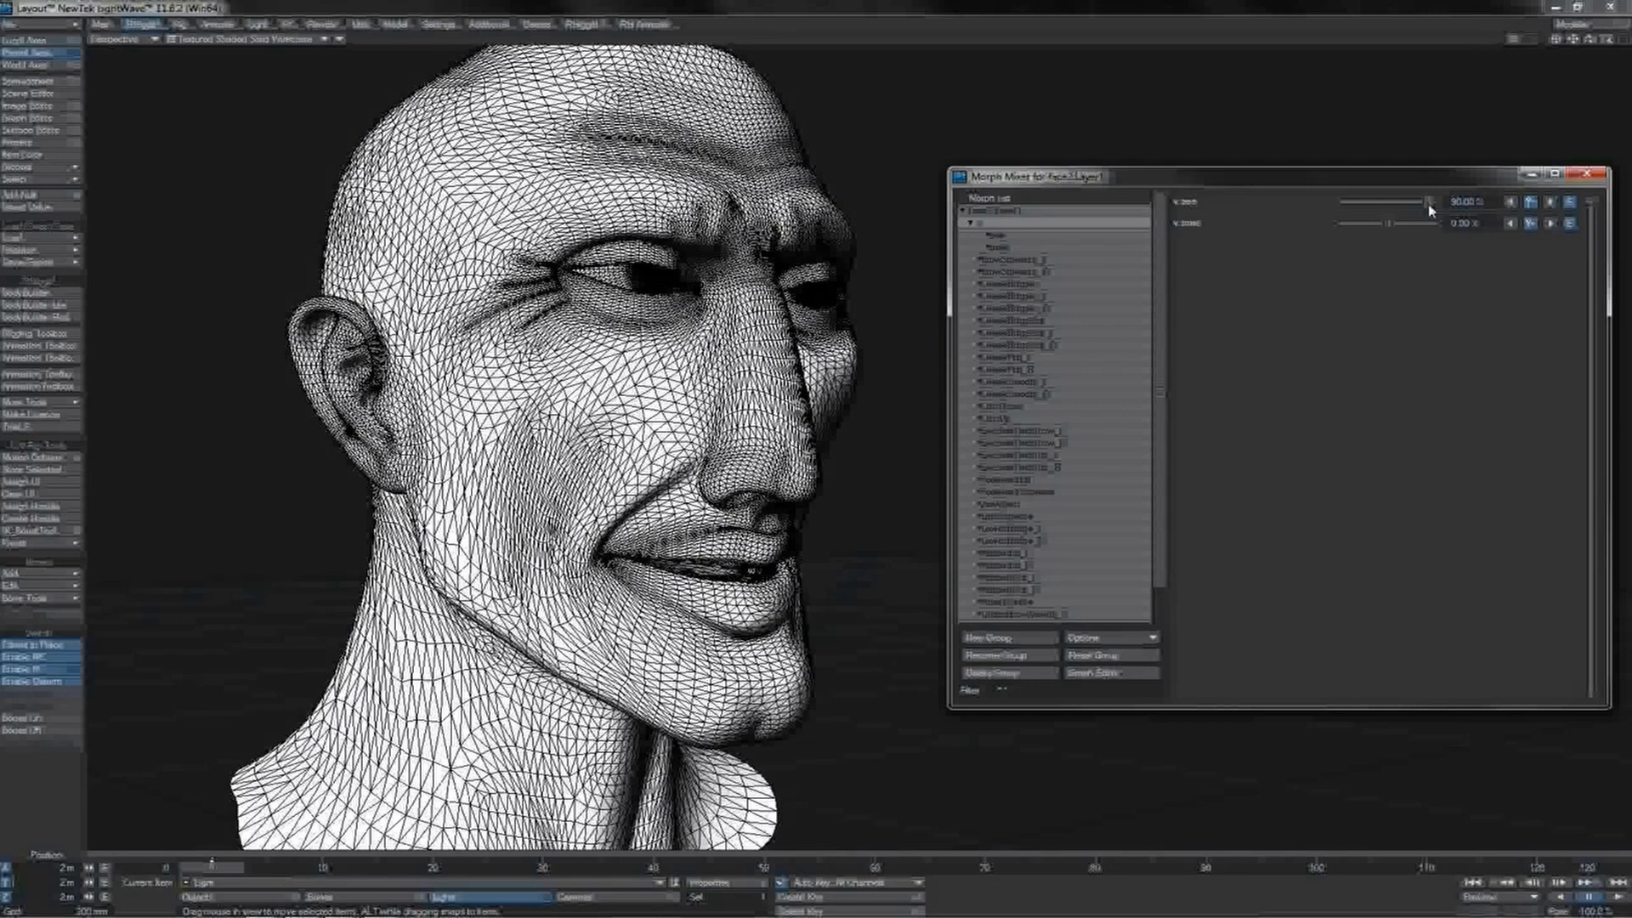
left_click_drag(1377, 178, 1387, 189)
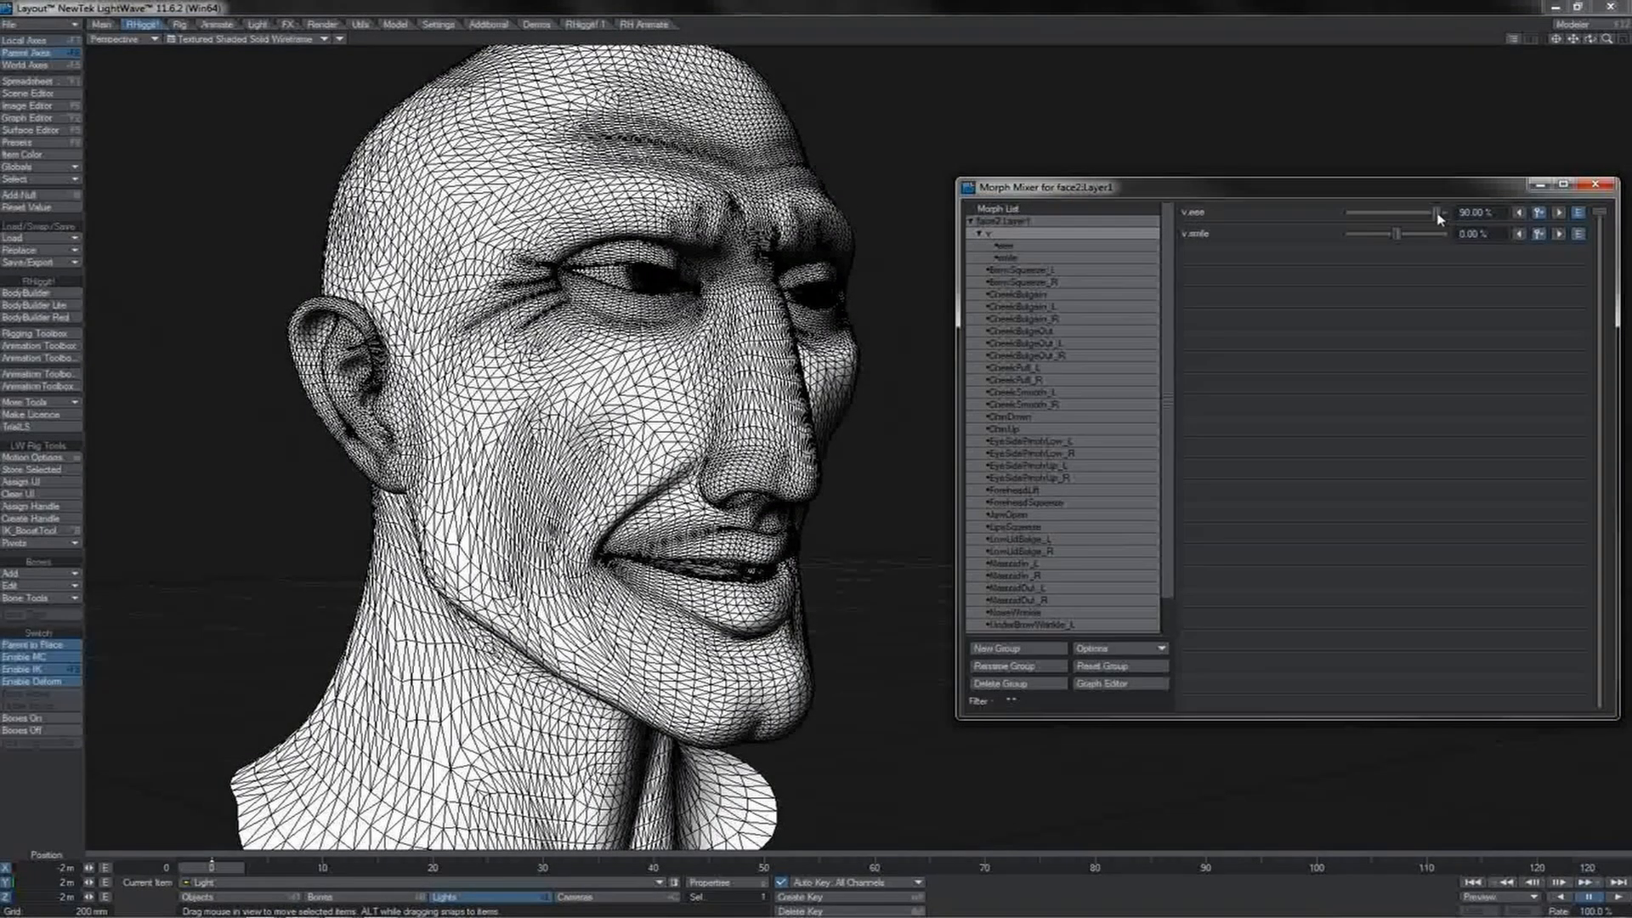
mouse_move(1437, 217)
left_mouse_down()
mouse_move(1399, 220)
mouse_move(1470, 221)
mouse_move(1395, 218)
mouse_move(1450, 223)
mouse_move(1398, 223)
mouse_move(1420, 225)
left_mouse_up()
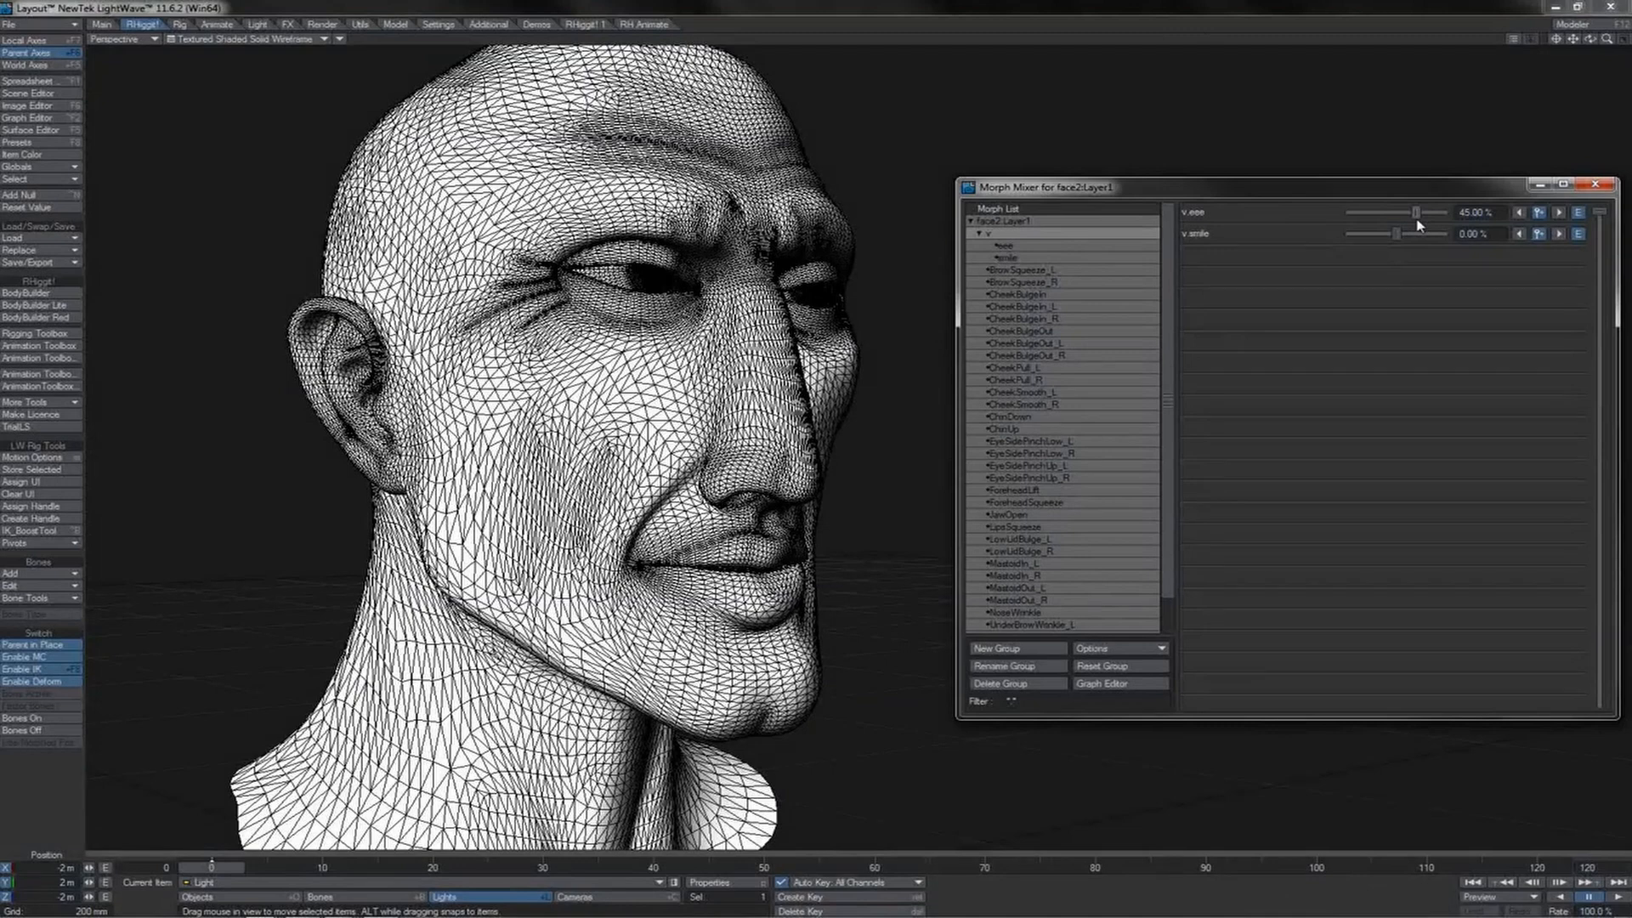
left_click_drag(1418, 224, 1397, 226)
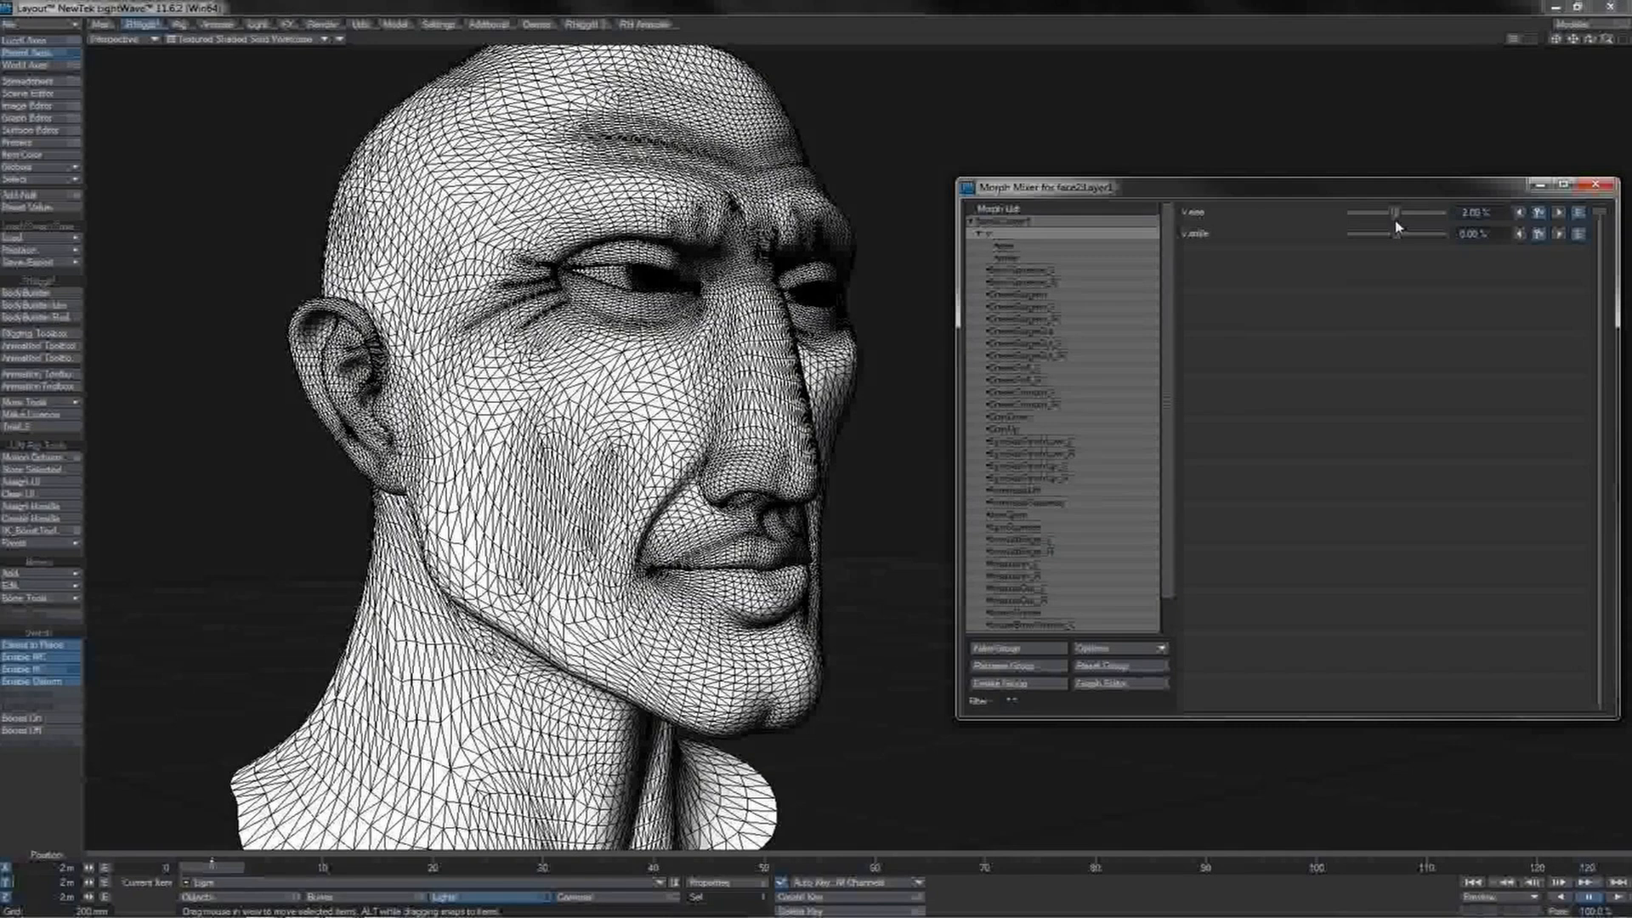
left_click_drag(1396, 226, 1442, 220)
left_click(1537, 213)
left_click(1398, 216)
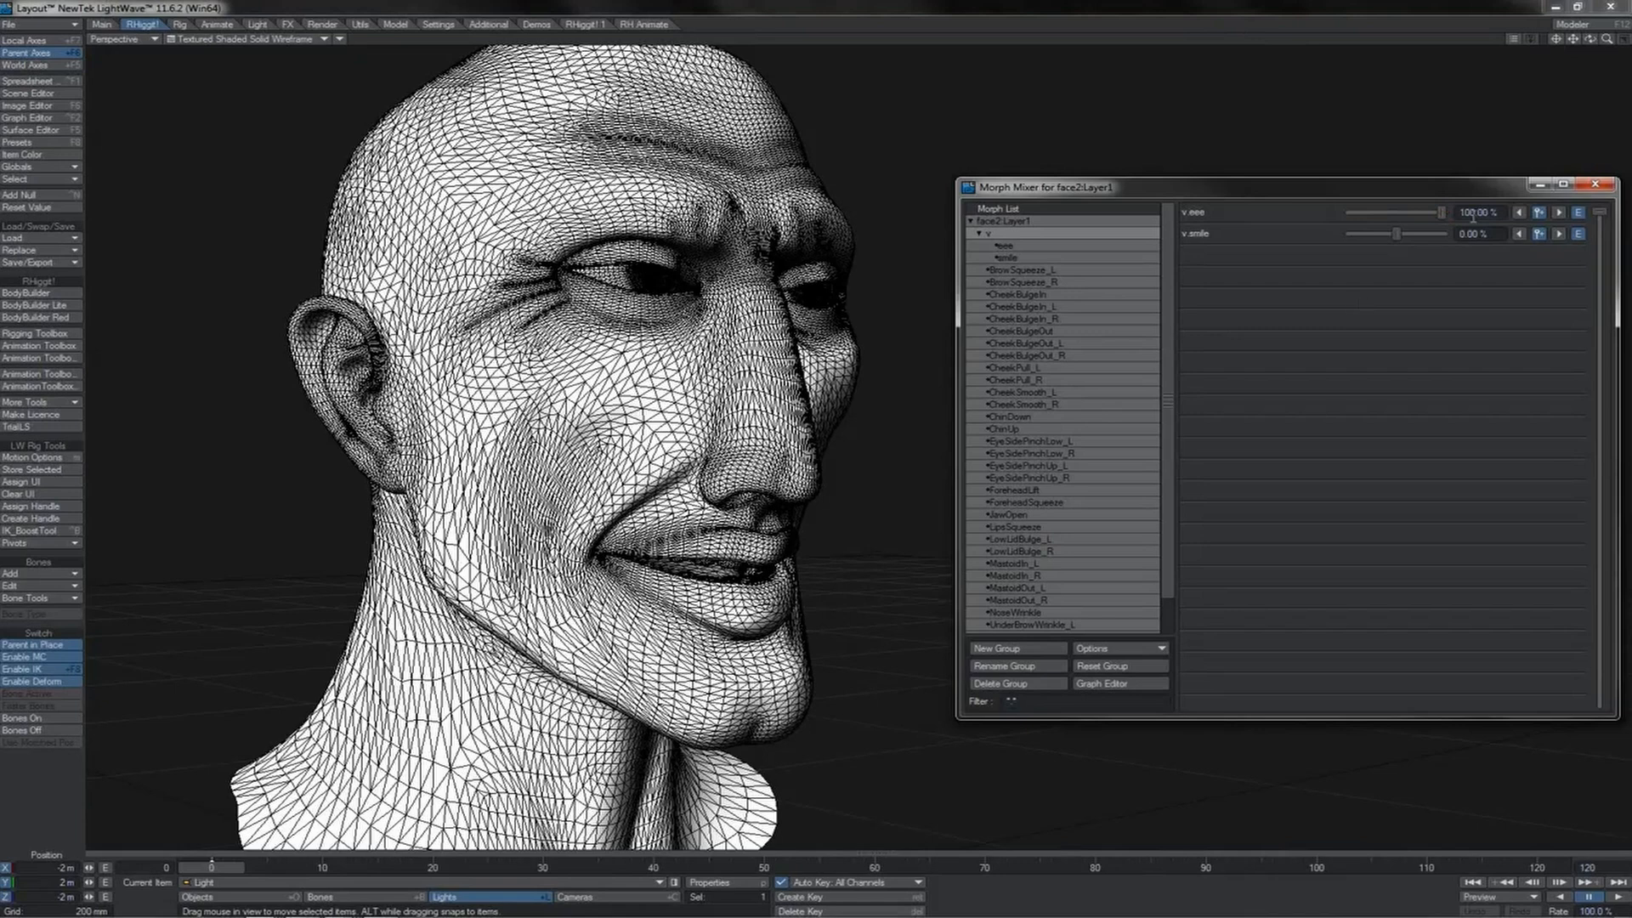
left_click(1537, 216)
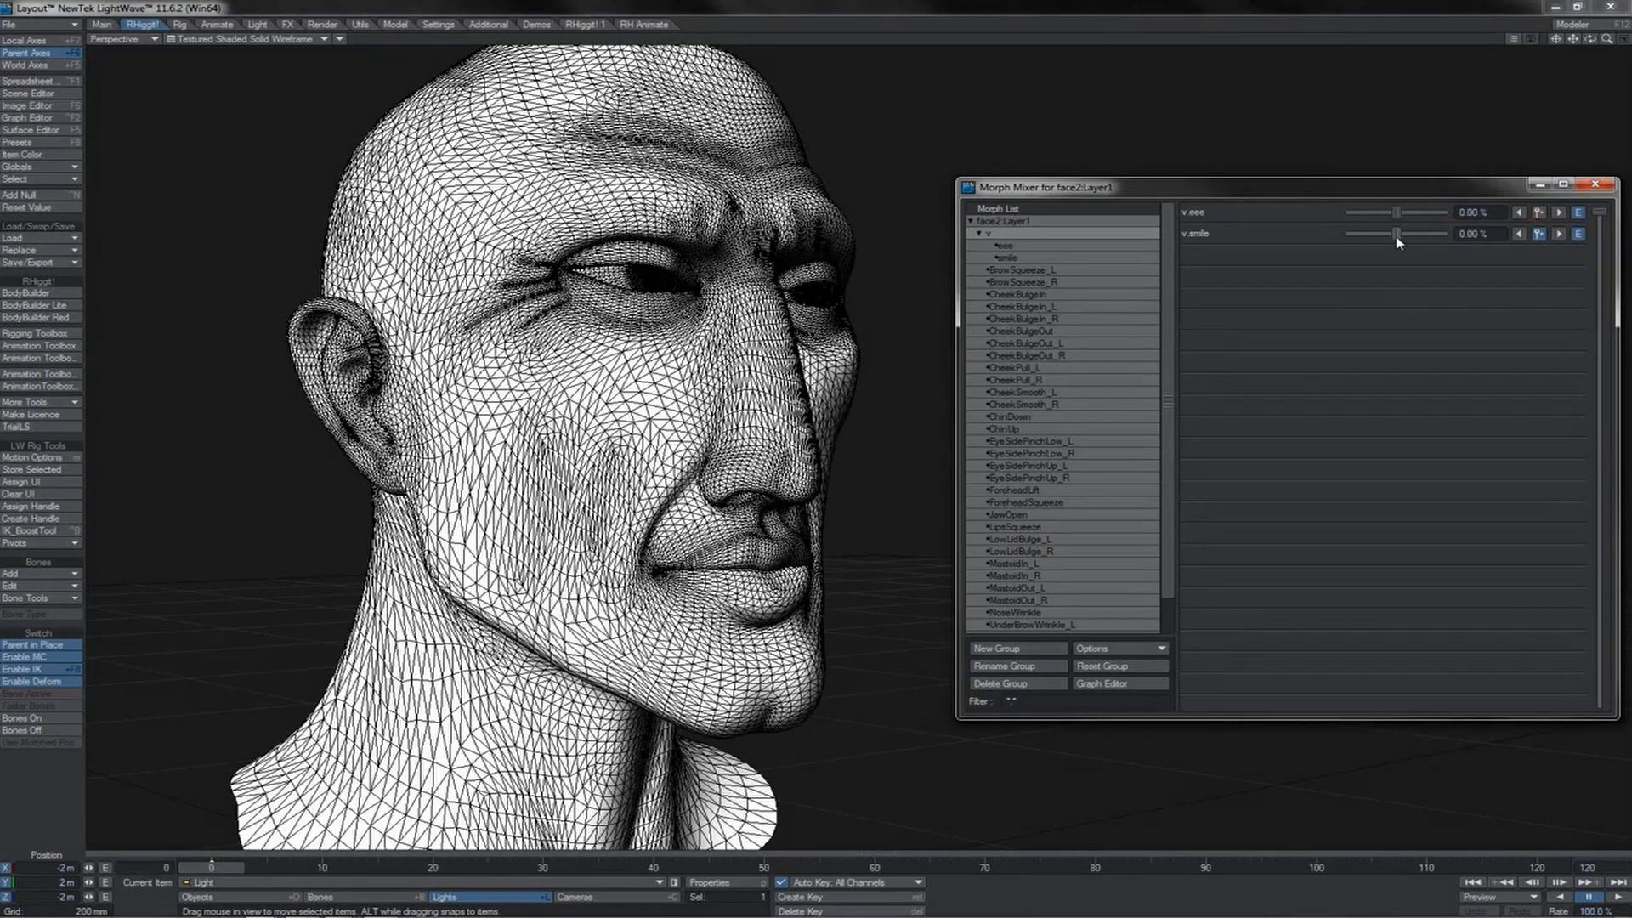
Step: Test the v.smile morph alone at 100% and reset it to 0%
left_click_drag(1401, 235, 1470, 236)
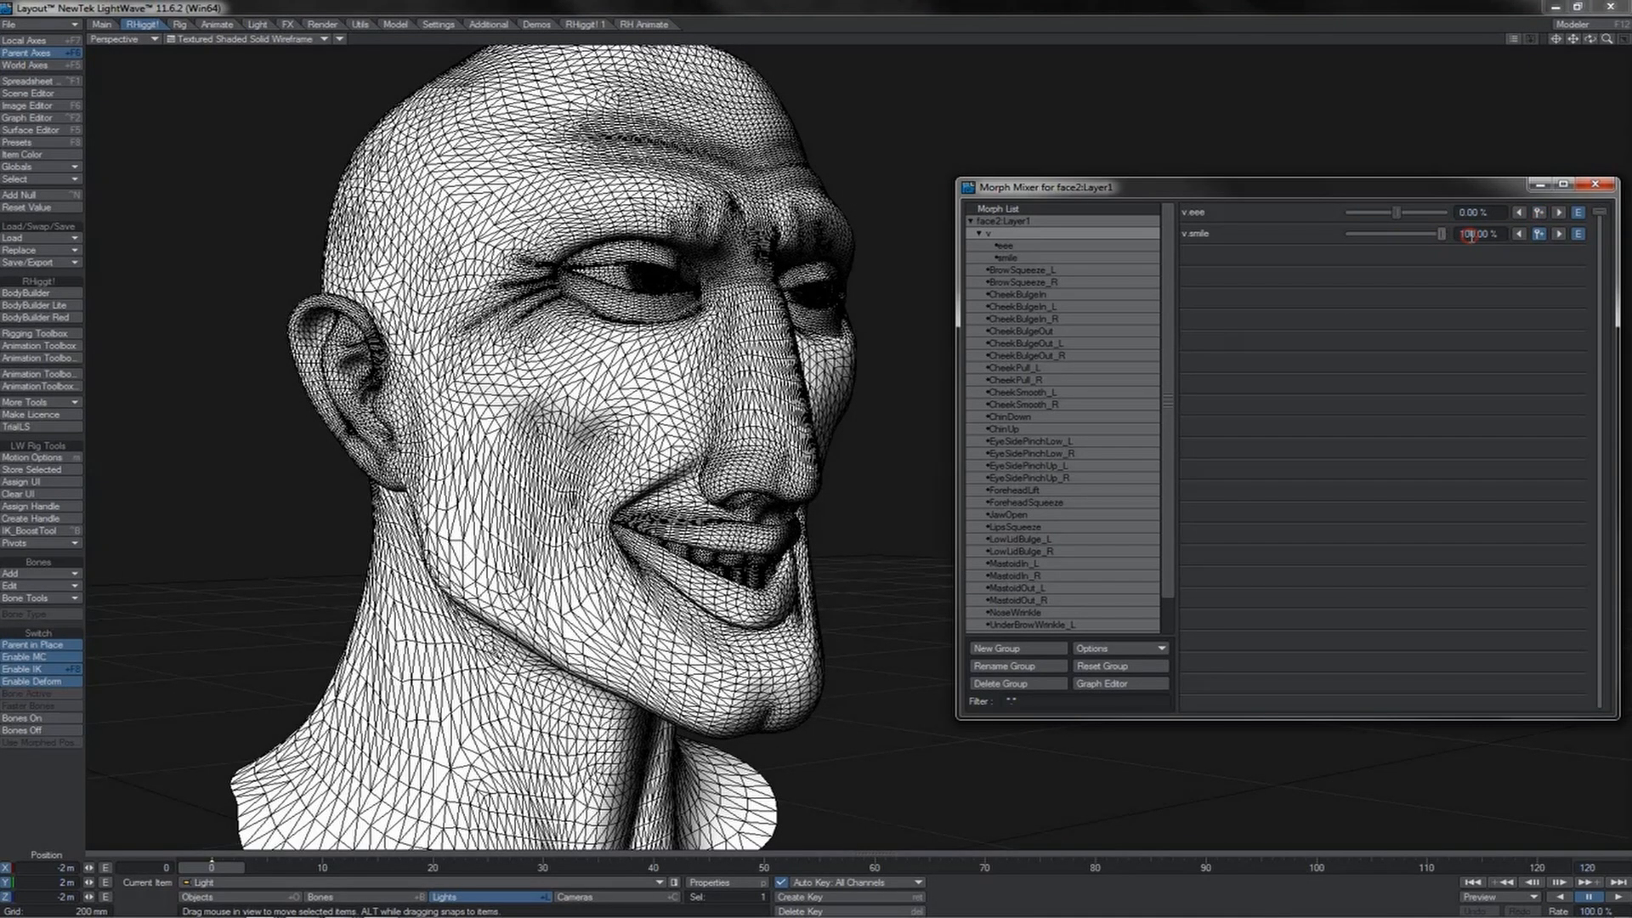
left_click(1538, 233)
Step: Test v.eee at 96% combined with v.smile at 90%, reset both to 0%, and try raising v.eee again
mouse_move(1596, 44)
left_mouse_down()
mouse_move(1550, 44)
mouse_move(1598, 40)
left_mouse_up()
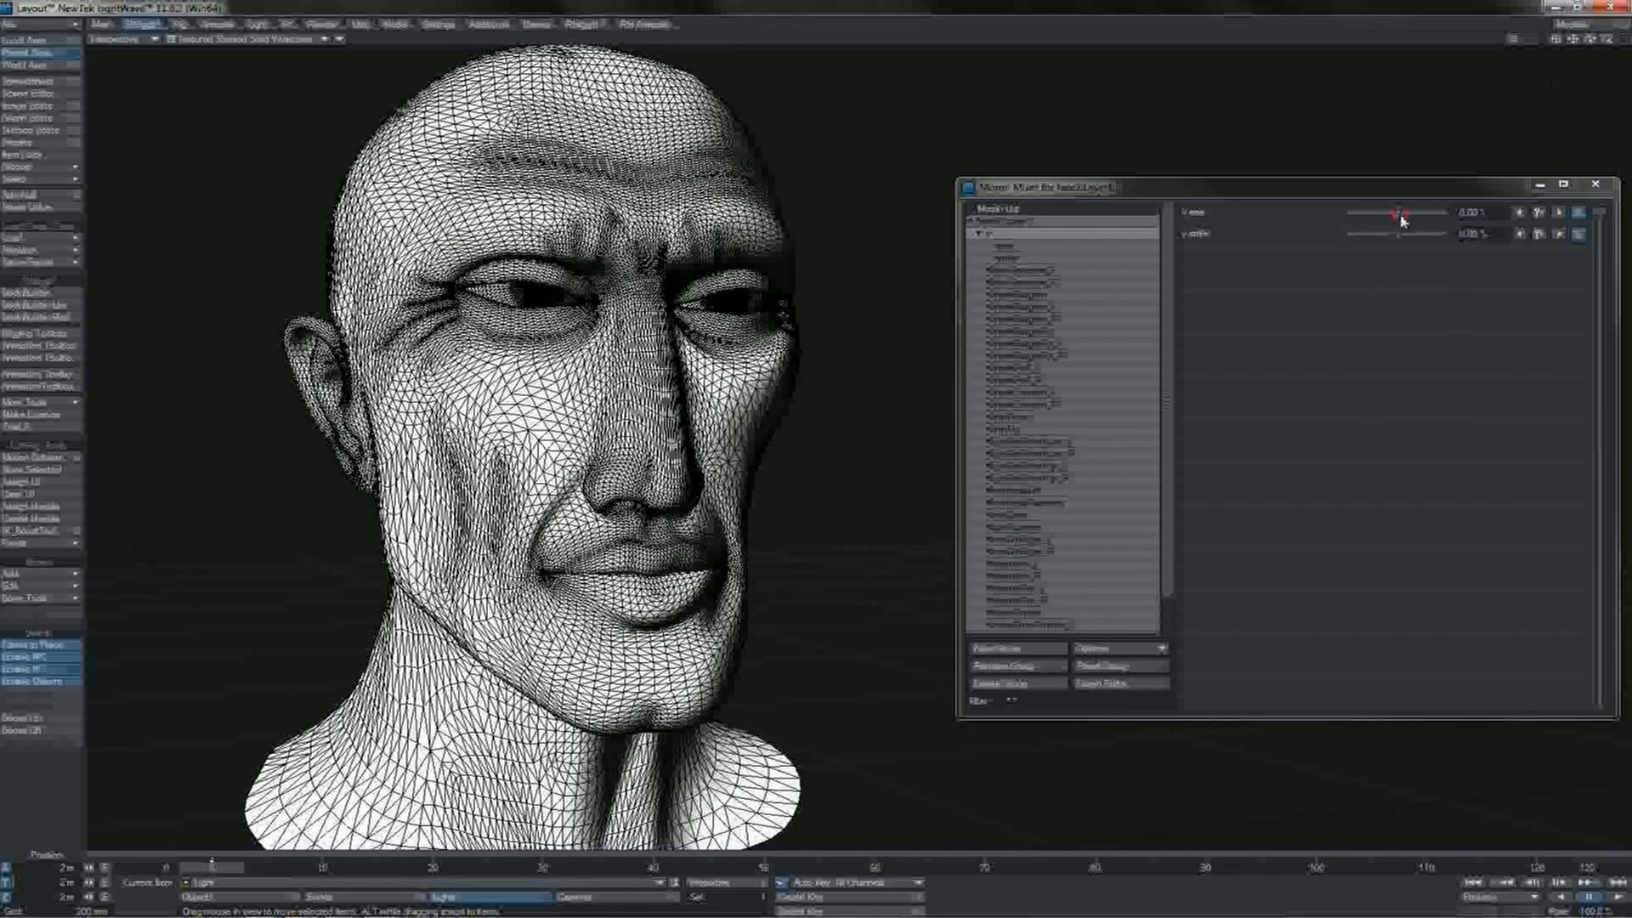
left_click_drag(1402, 220, 1436, 245)
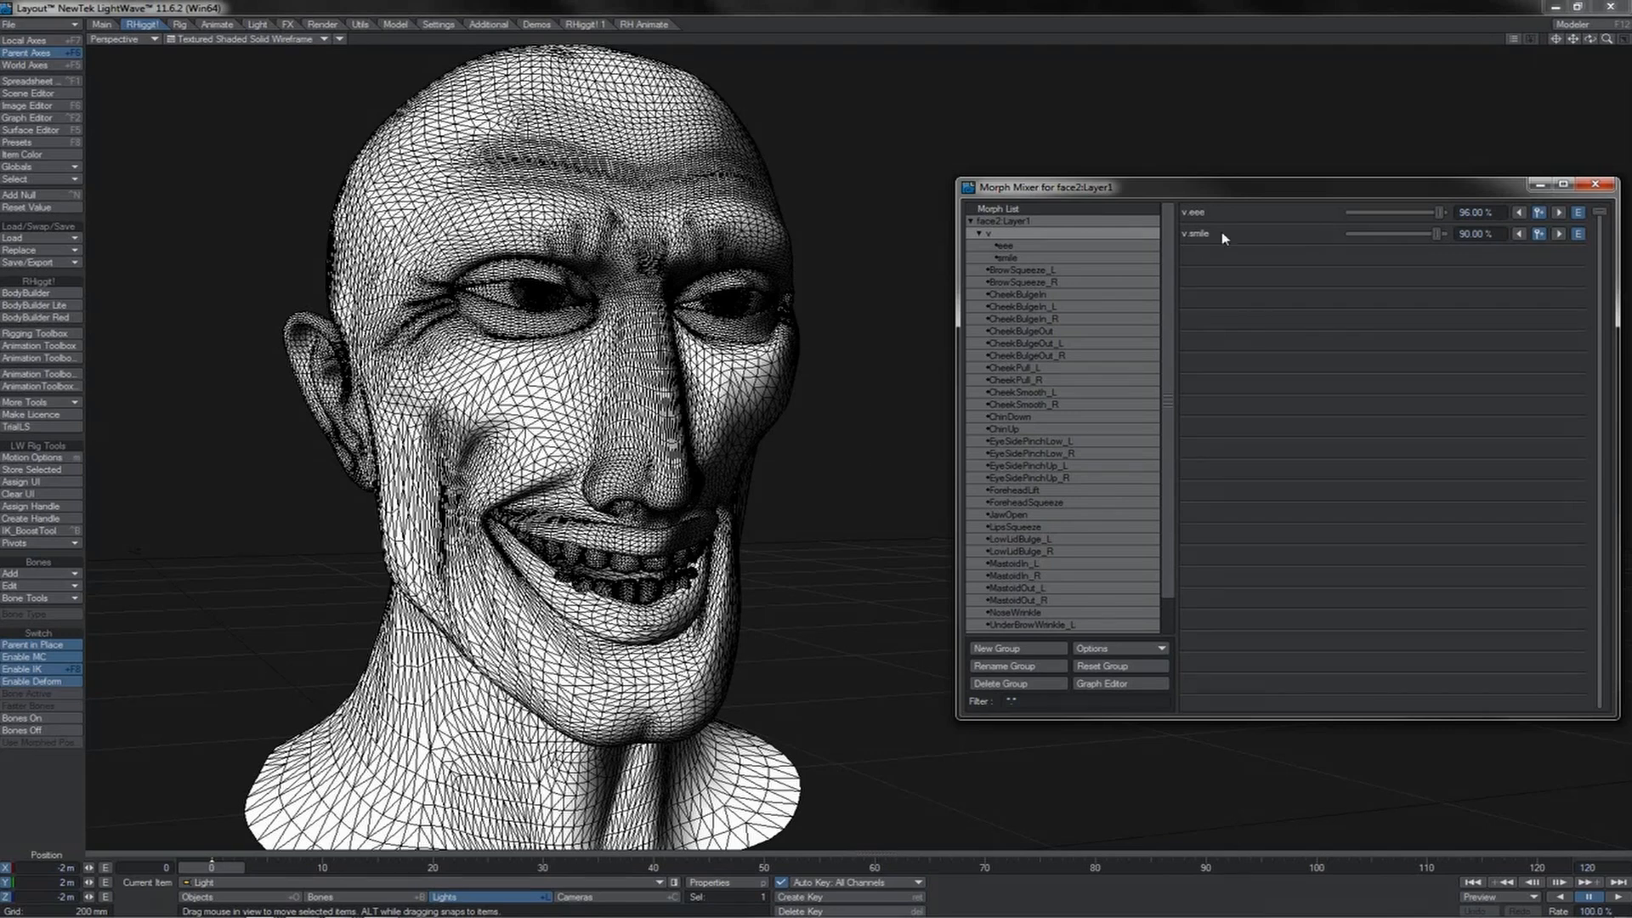
left_click_drag(1590, 38, 1598, 42)
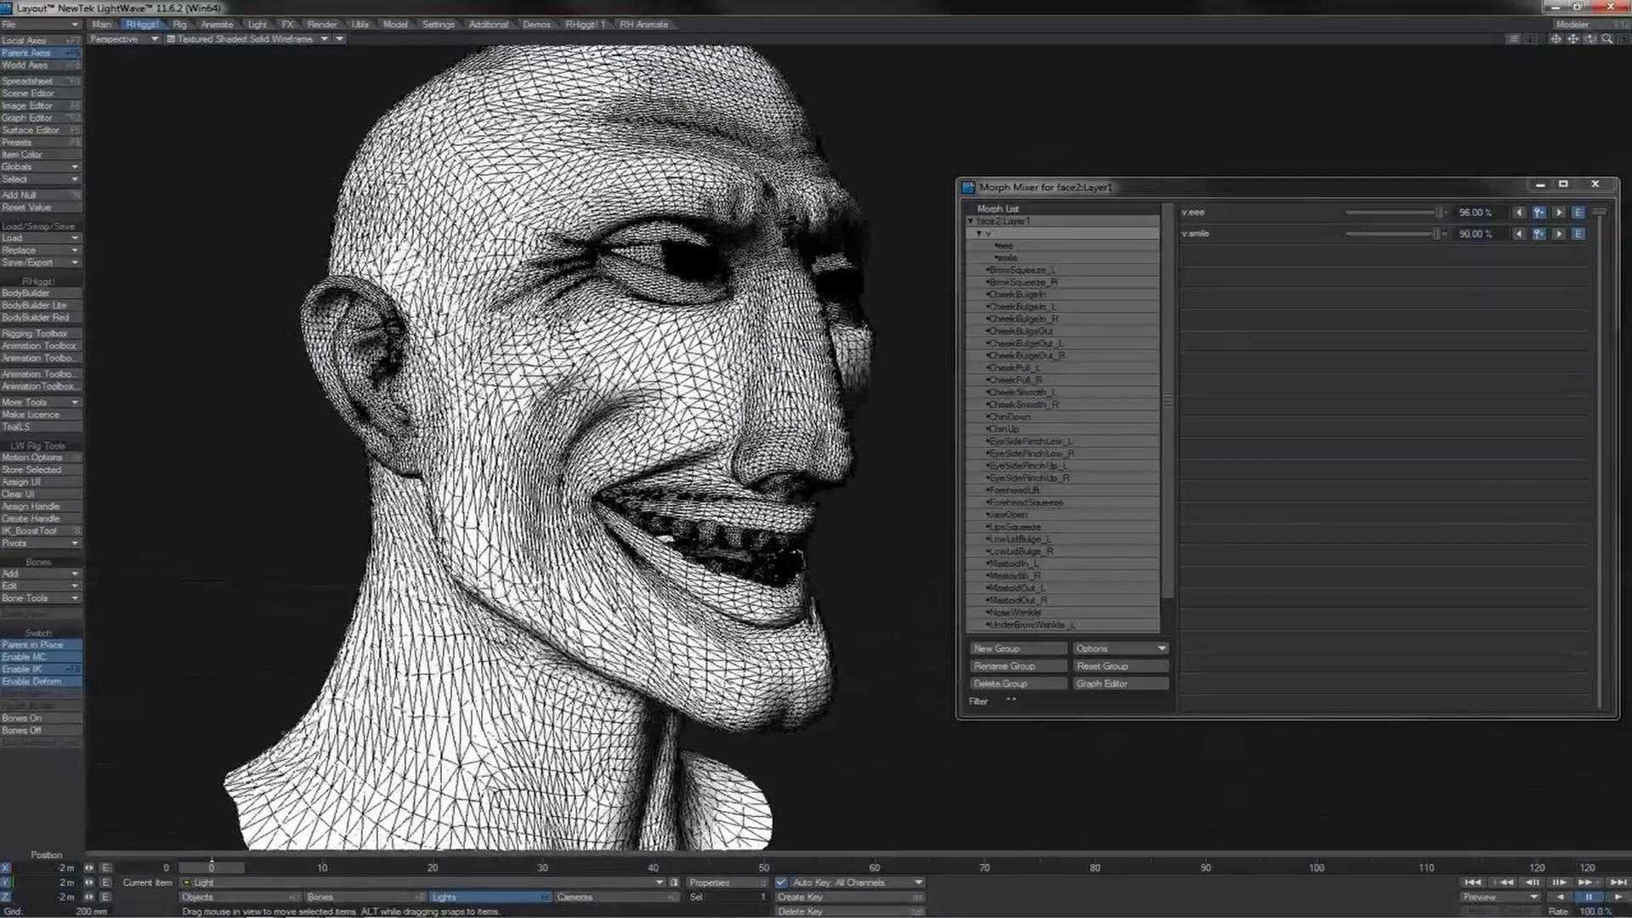
left_click(1540, 217)
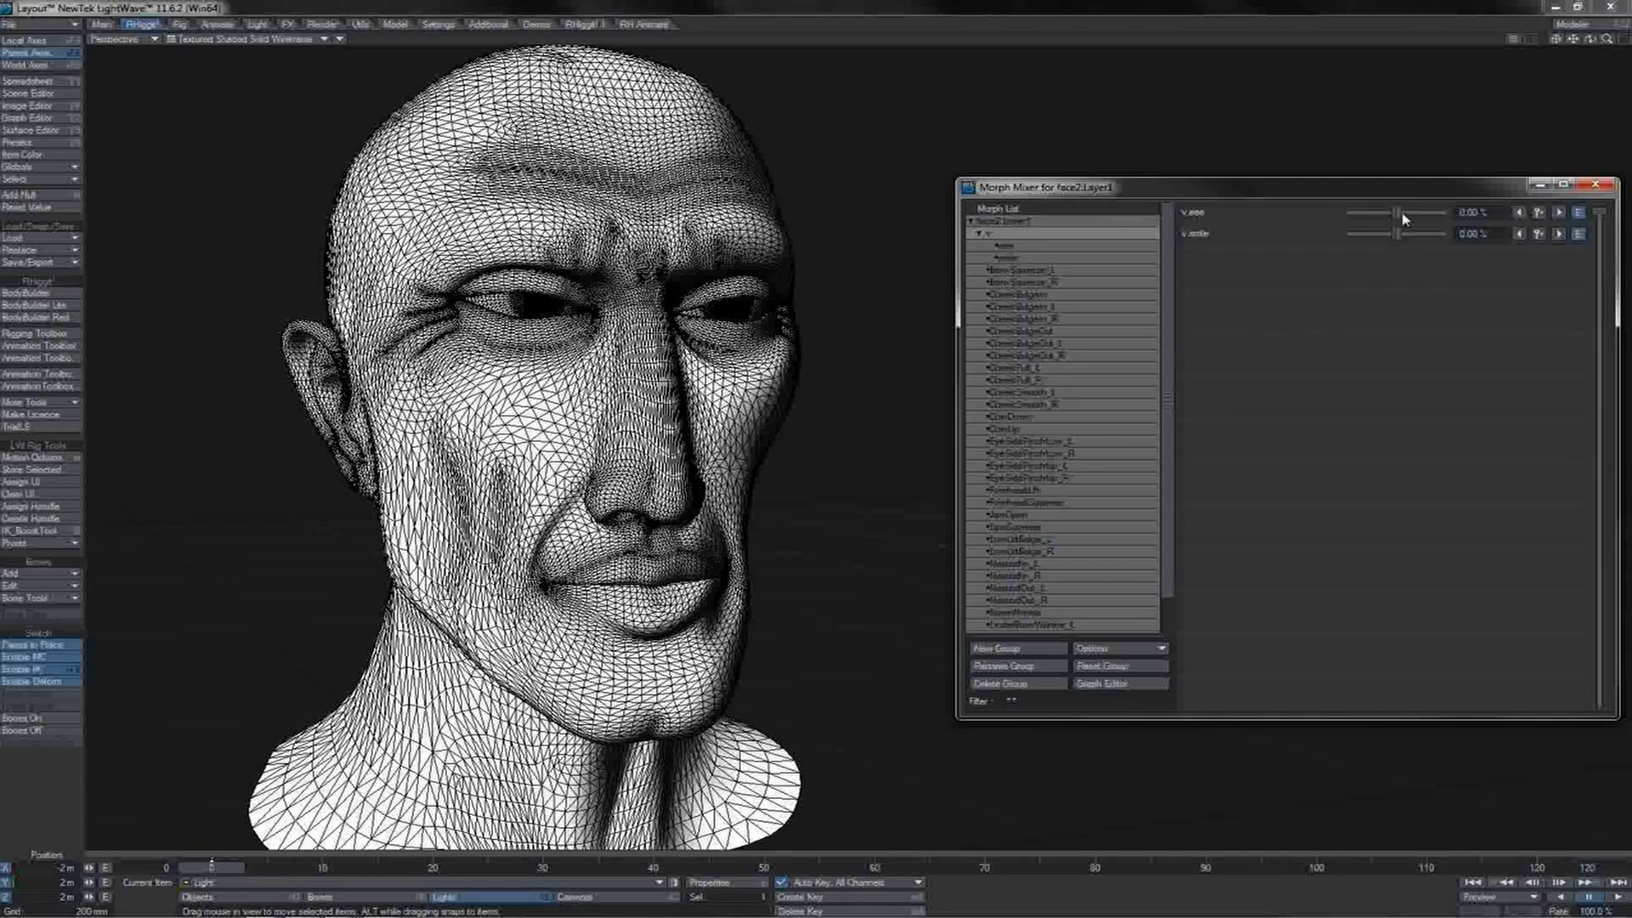
left_click_drag(1396, 212, 1438, 233)
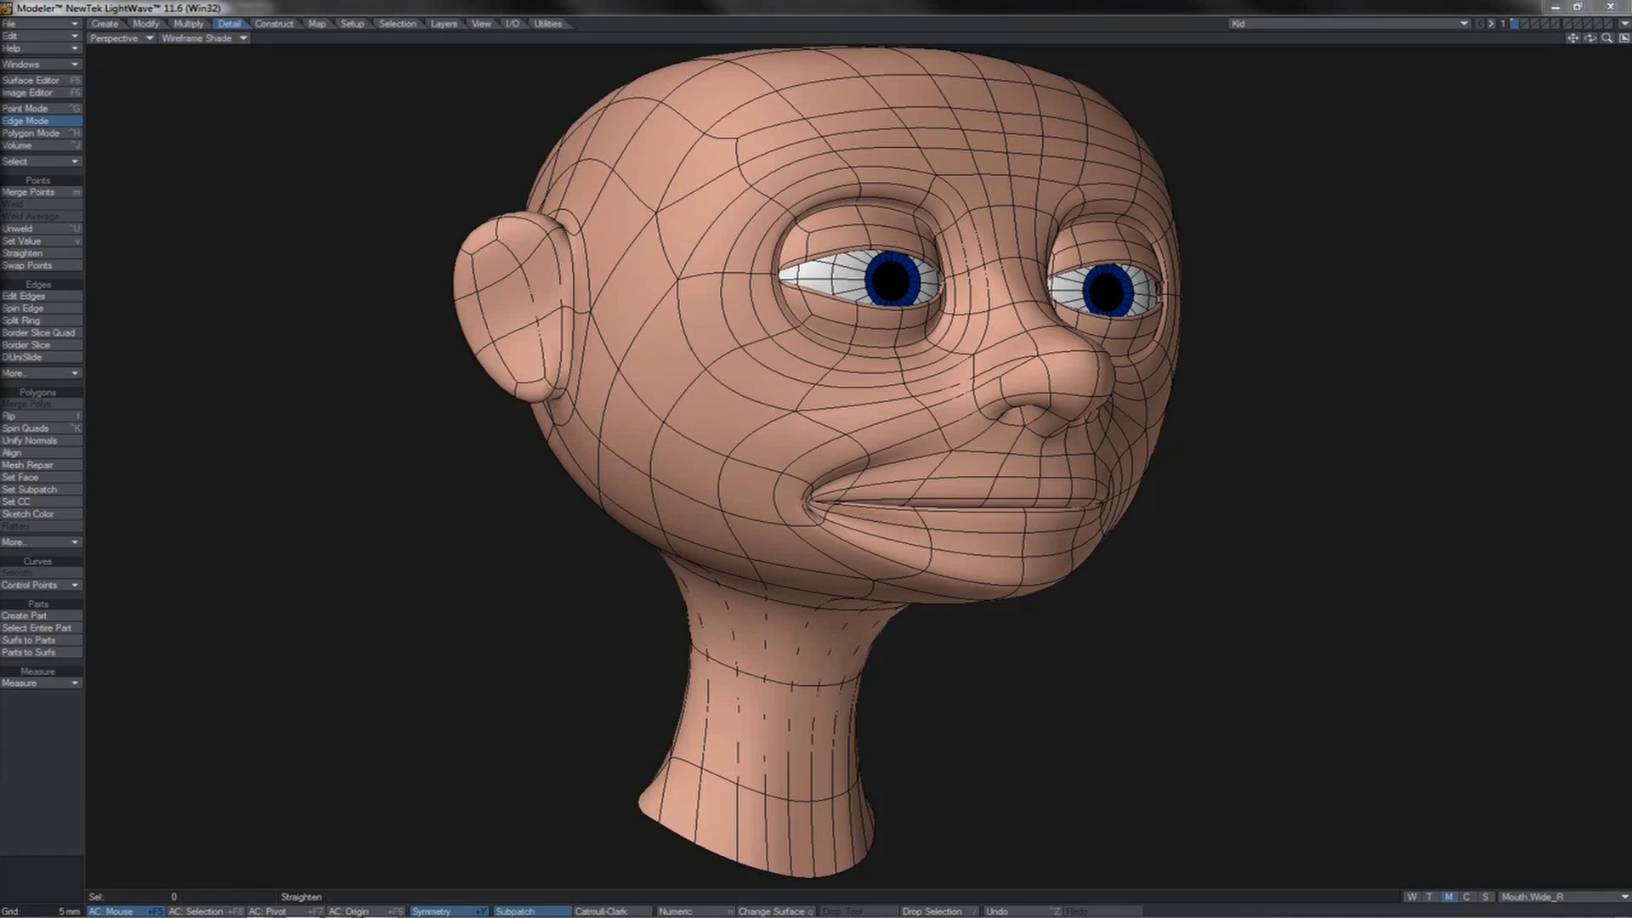
Step: In Modeler, examine the Kid head's one-sided mouth morphs from the front, from Mouth.Wide_R through the Up and Down shapes to Mouth.Narrow_R
left_click_drag(1590, 38, 1584, 44)
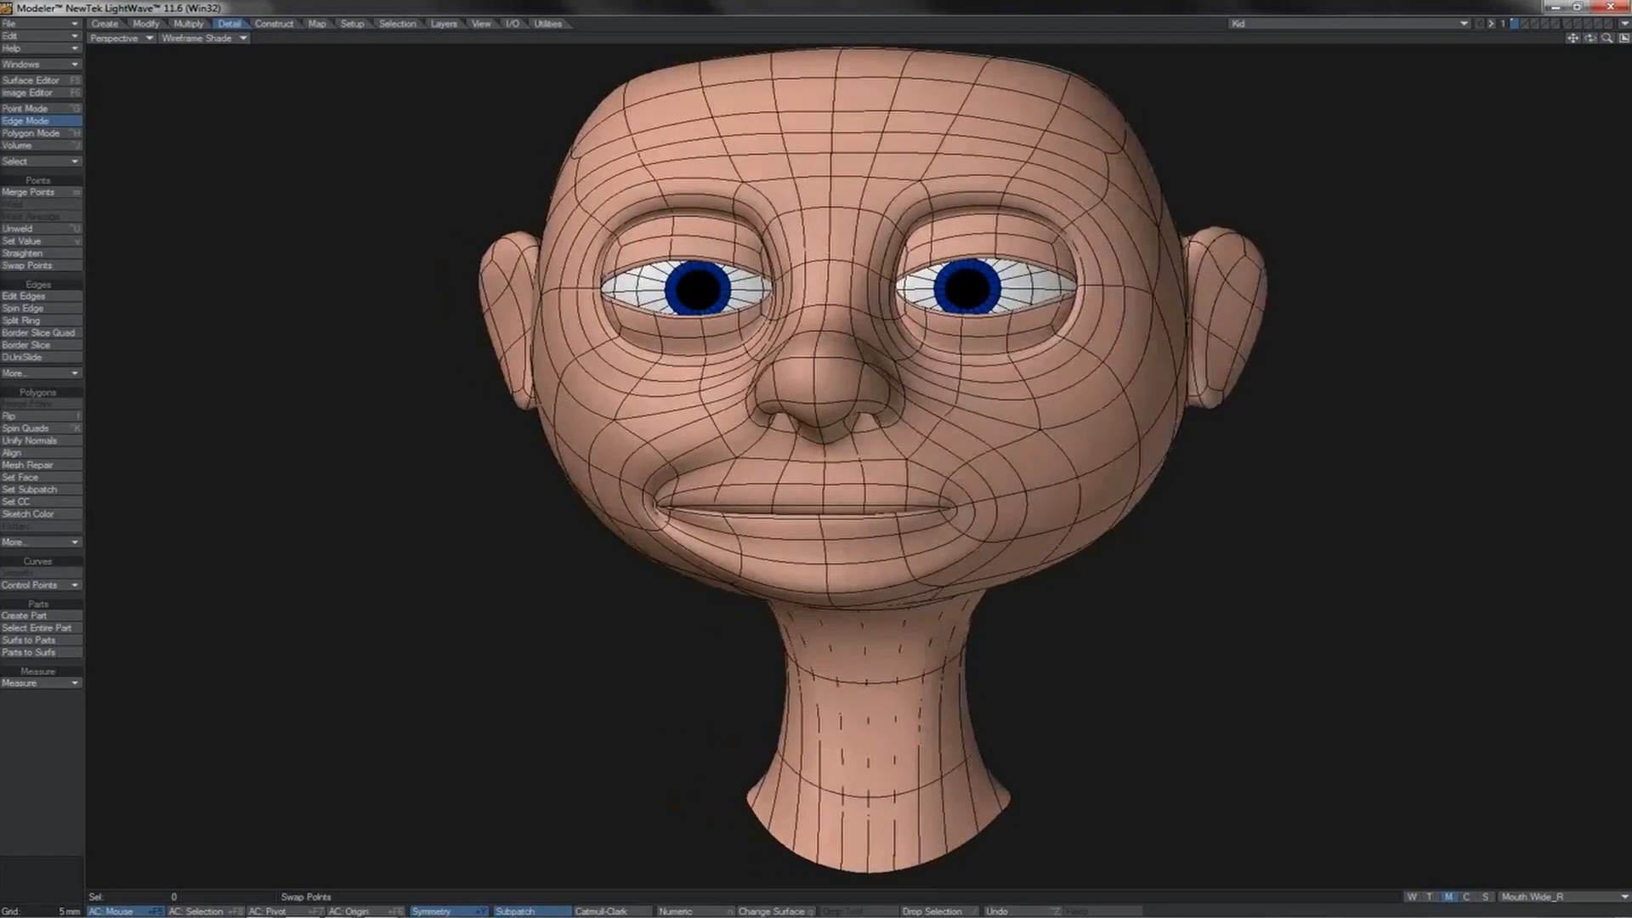
key("Up")
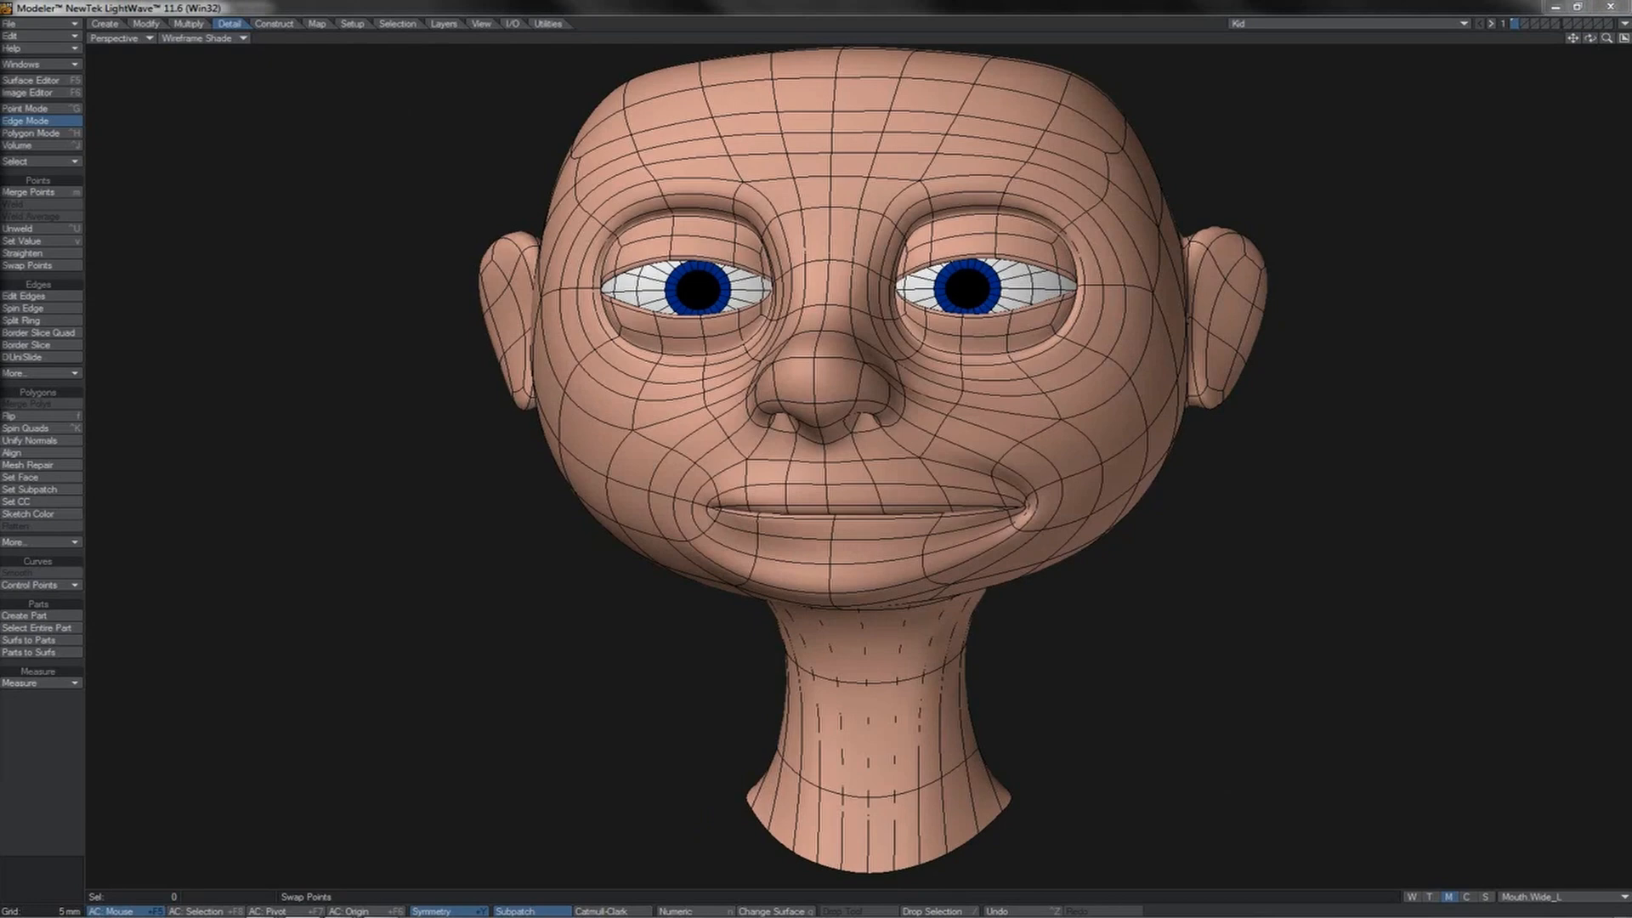
key("Up")
key("Up")
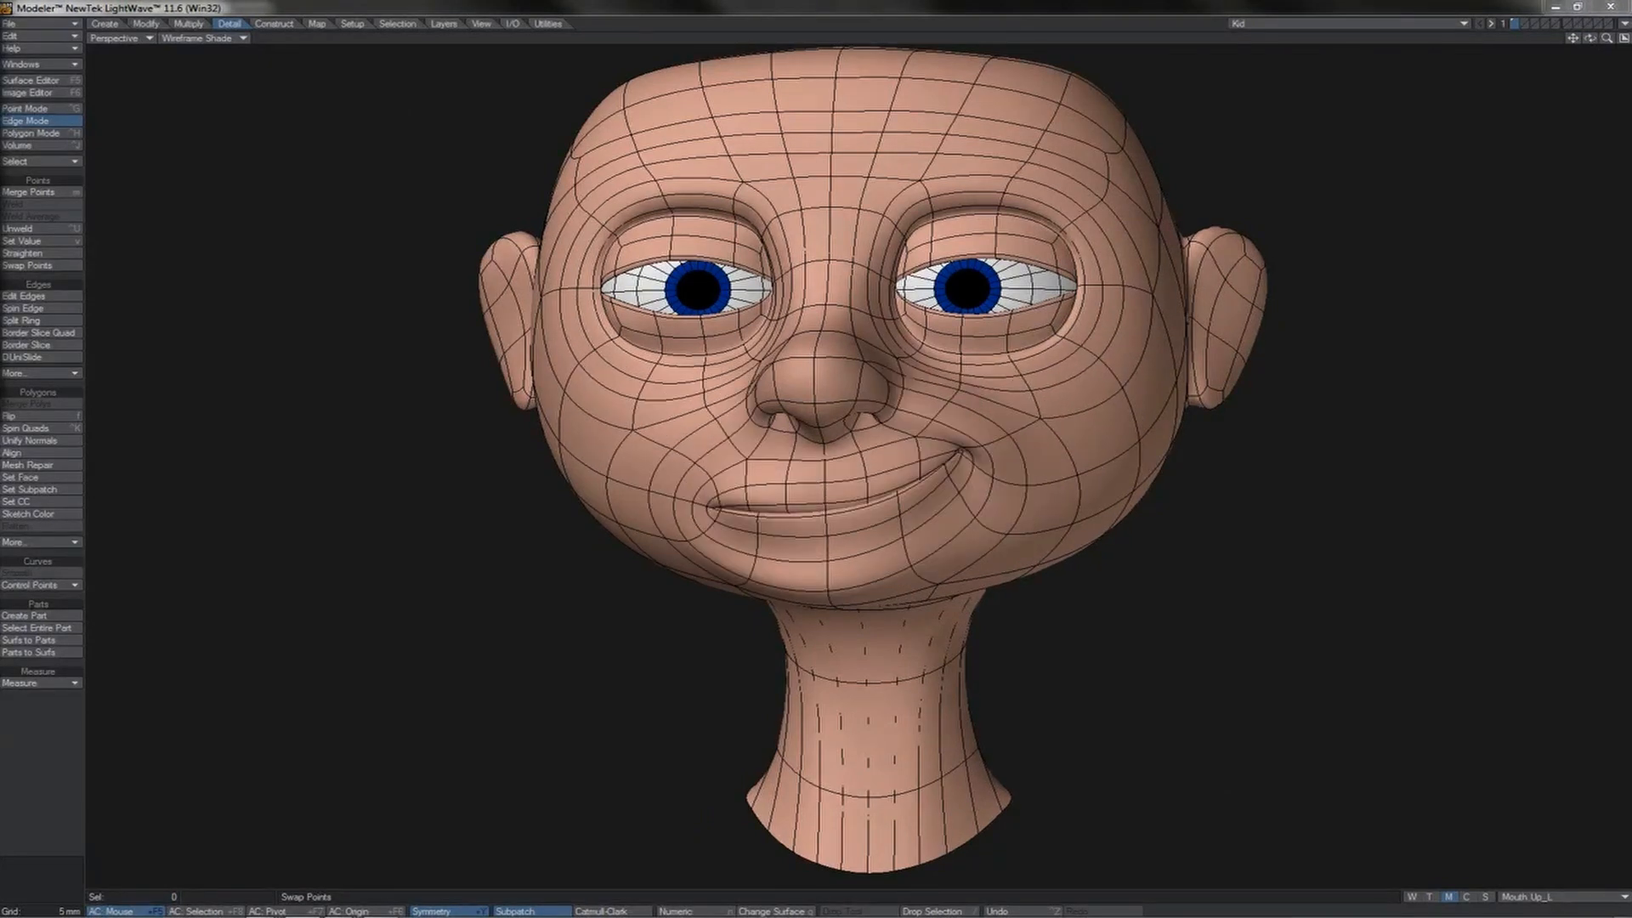
key("Up")
key("Up")
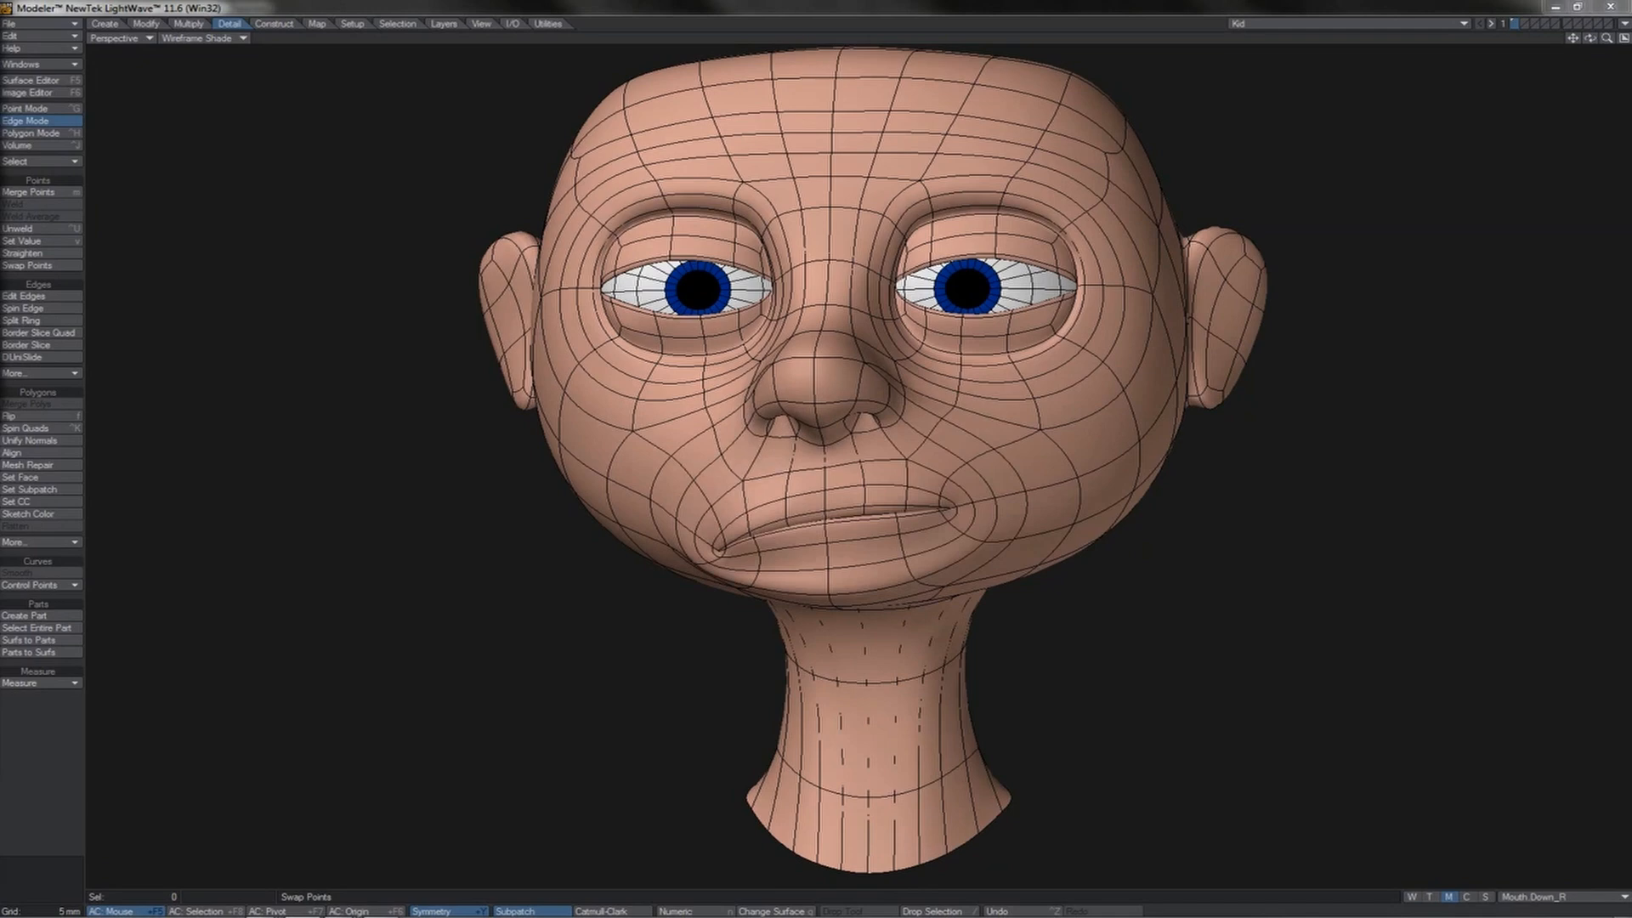
key("Up")
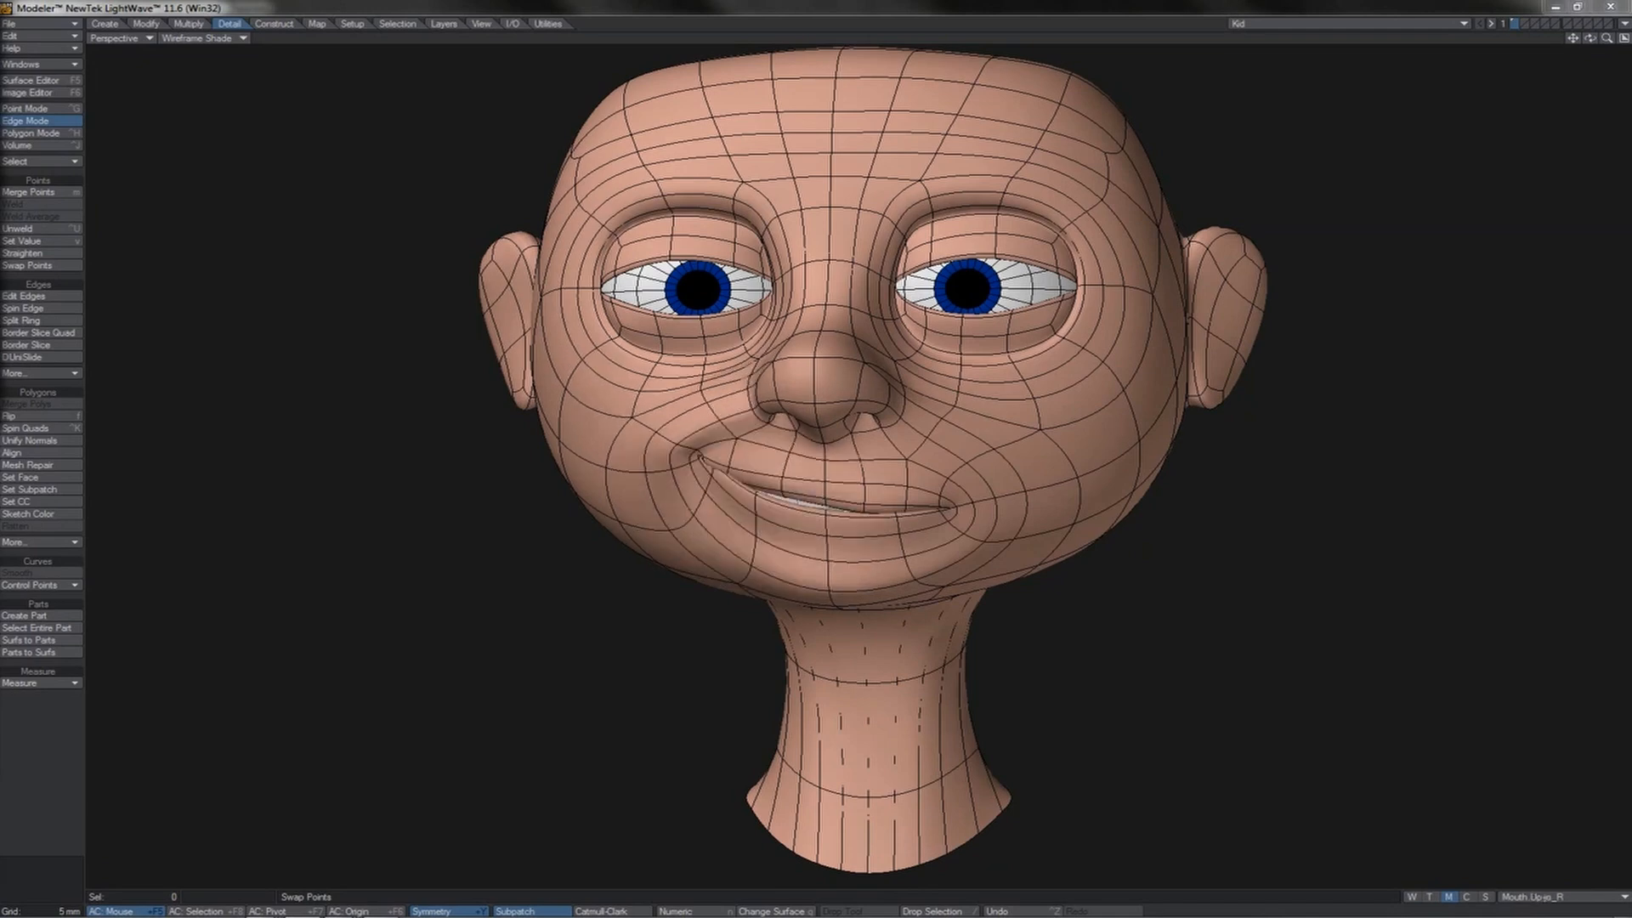
key("Up")
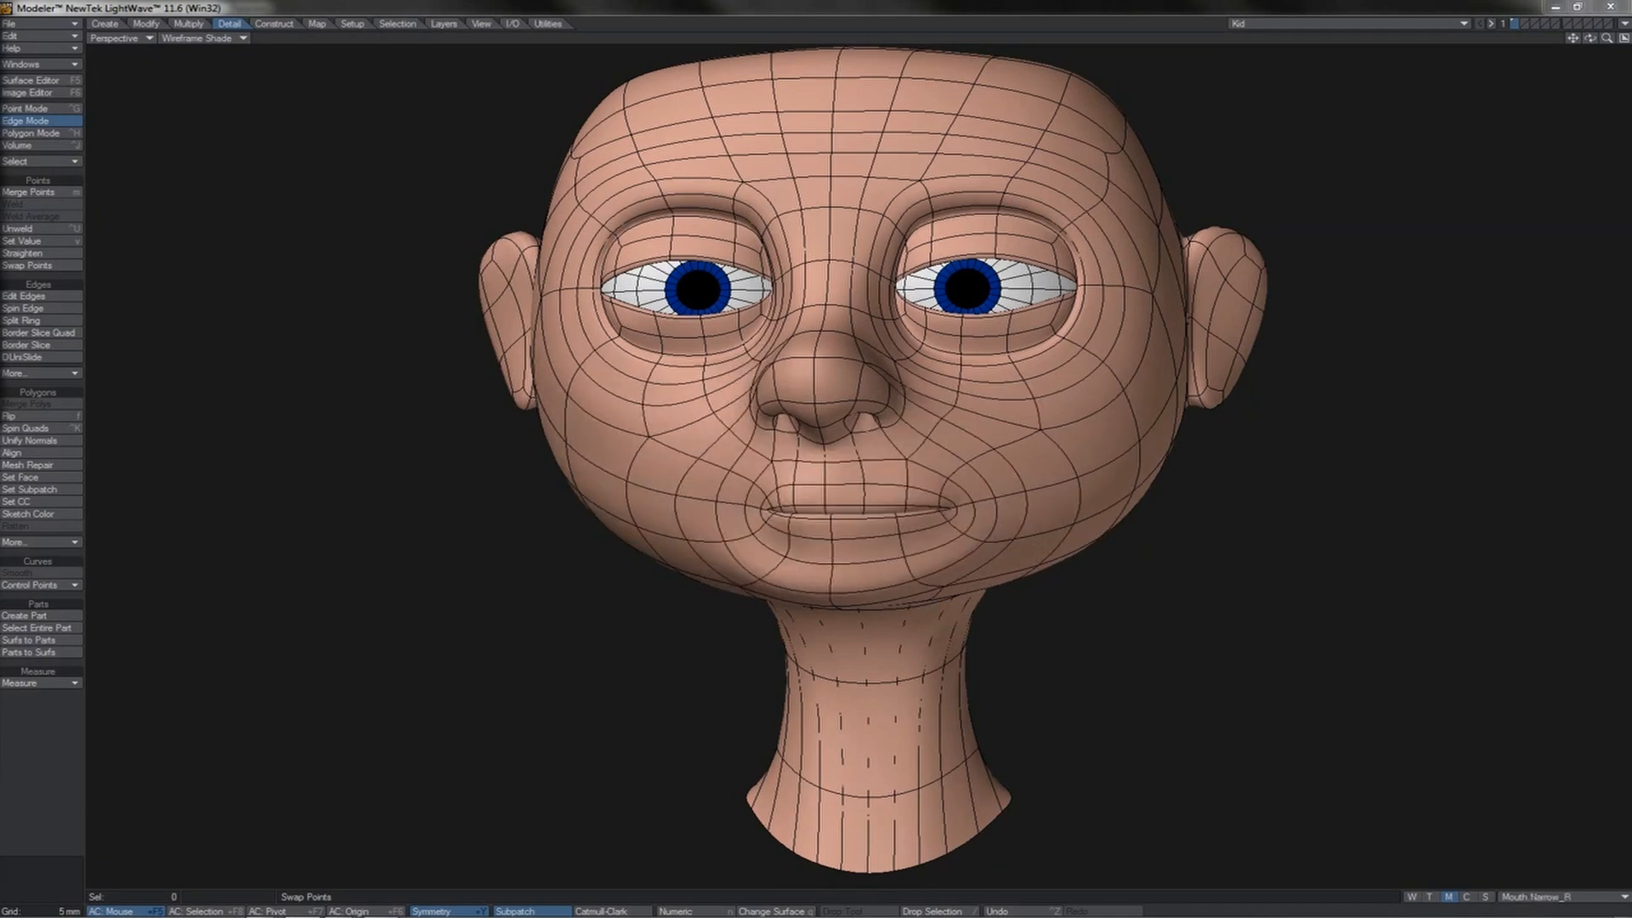
key("Up")
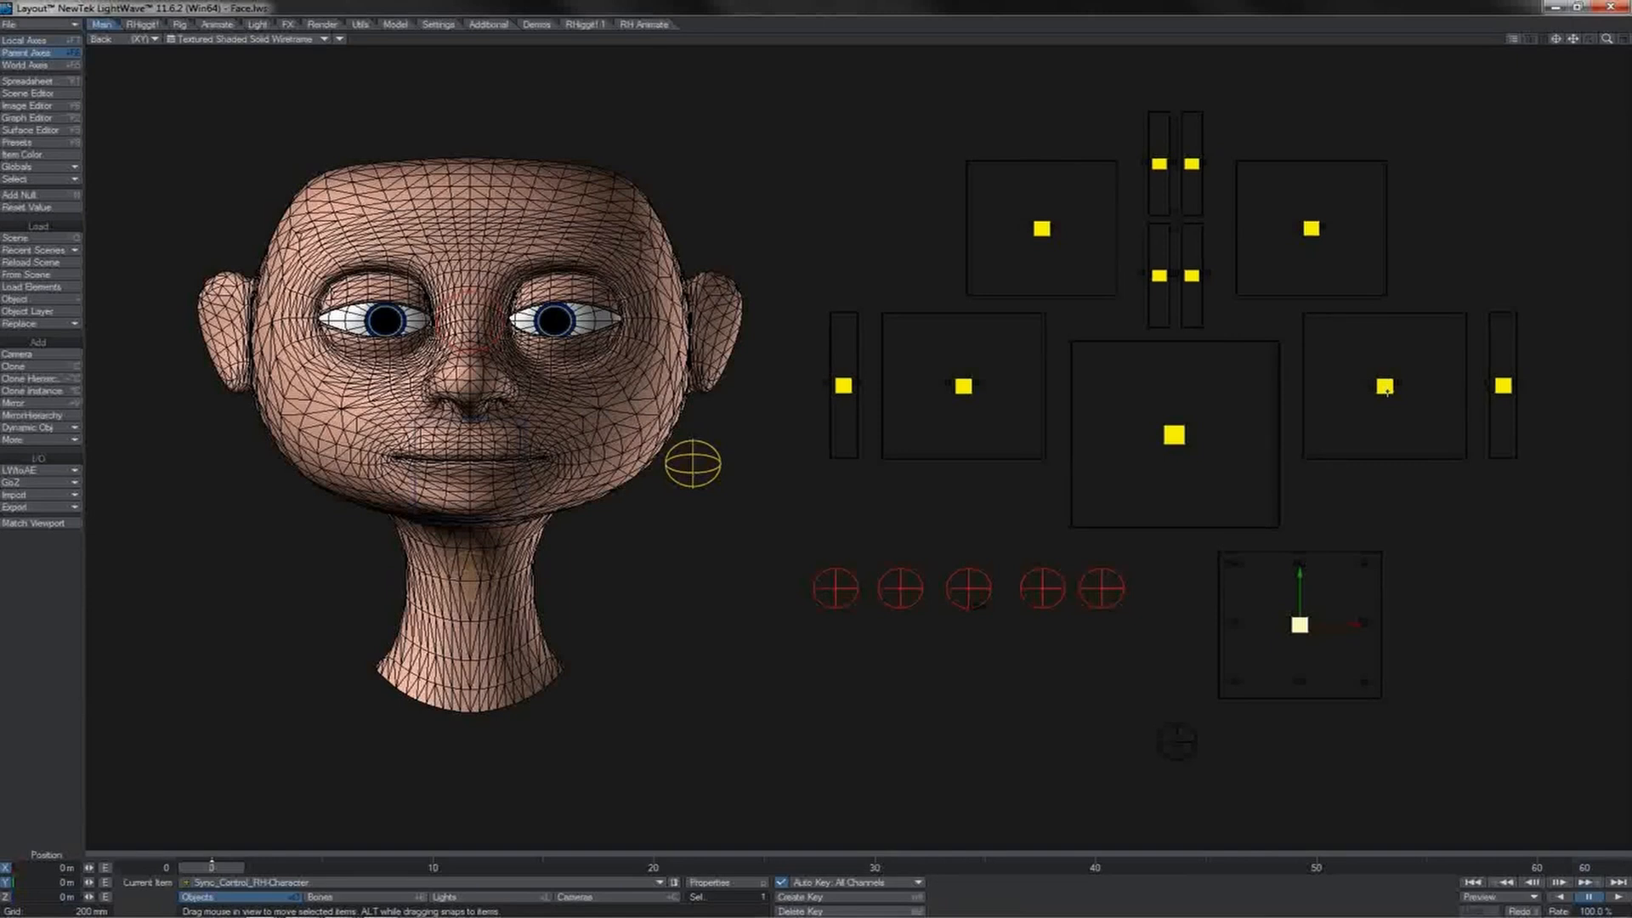
Step: In Layout, try moving the L_Mouth control within its box and undo the moves
left_click(1386, 388)
left_click_drag(1384, 351, 1355, 388)
key("ctrl+z")
key("ctrl+z")
Step: Raise the R_Mouth and L_Mouth controls outward in their boxes to pose a closed smile
left_click(963, 387)
left_click_drag(963, 386, 947, 344)
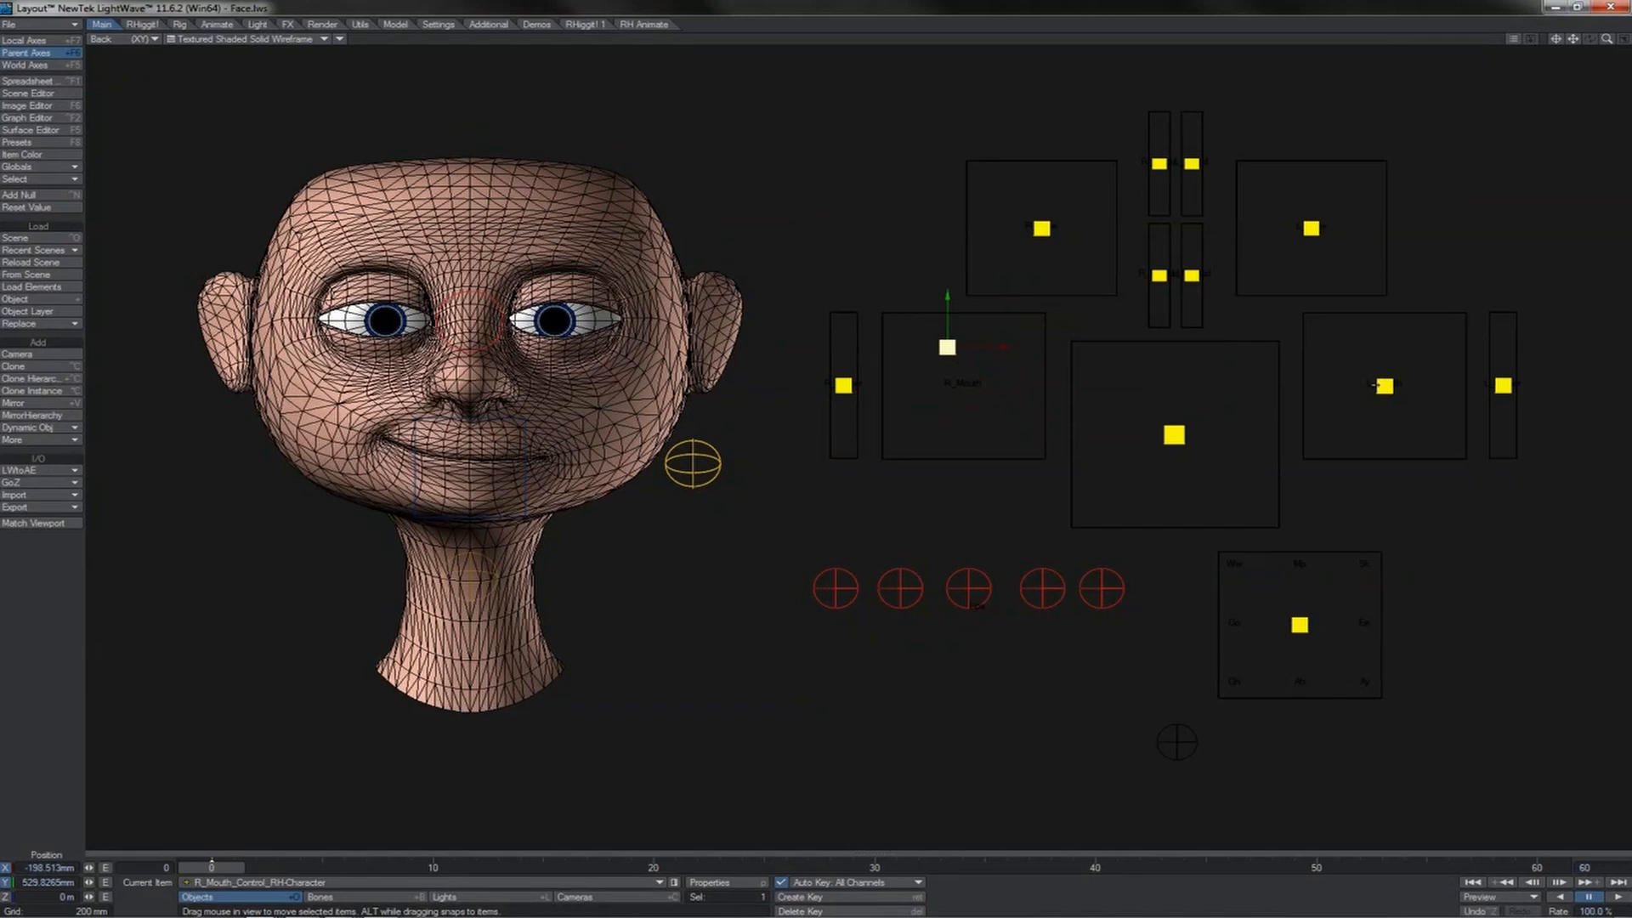
left_click_drag(1390, 393, 1431, 324)
Step: Test the Jaw control toward its box's upper corner, and open the mouth with it at about X -615 mm, Y -598 mm
left_click(1174, 435)
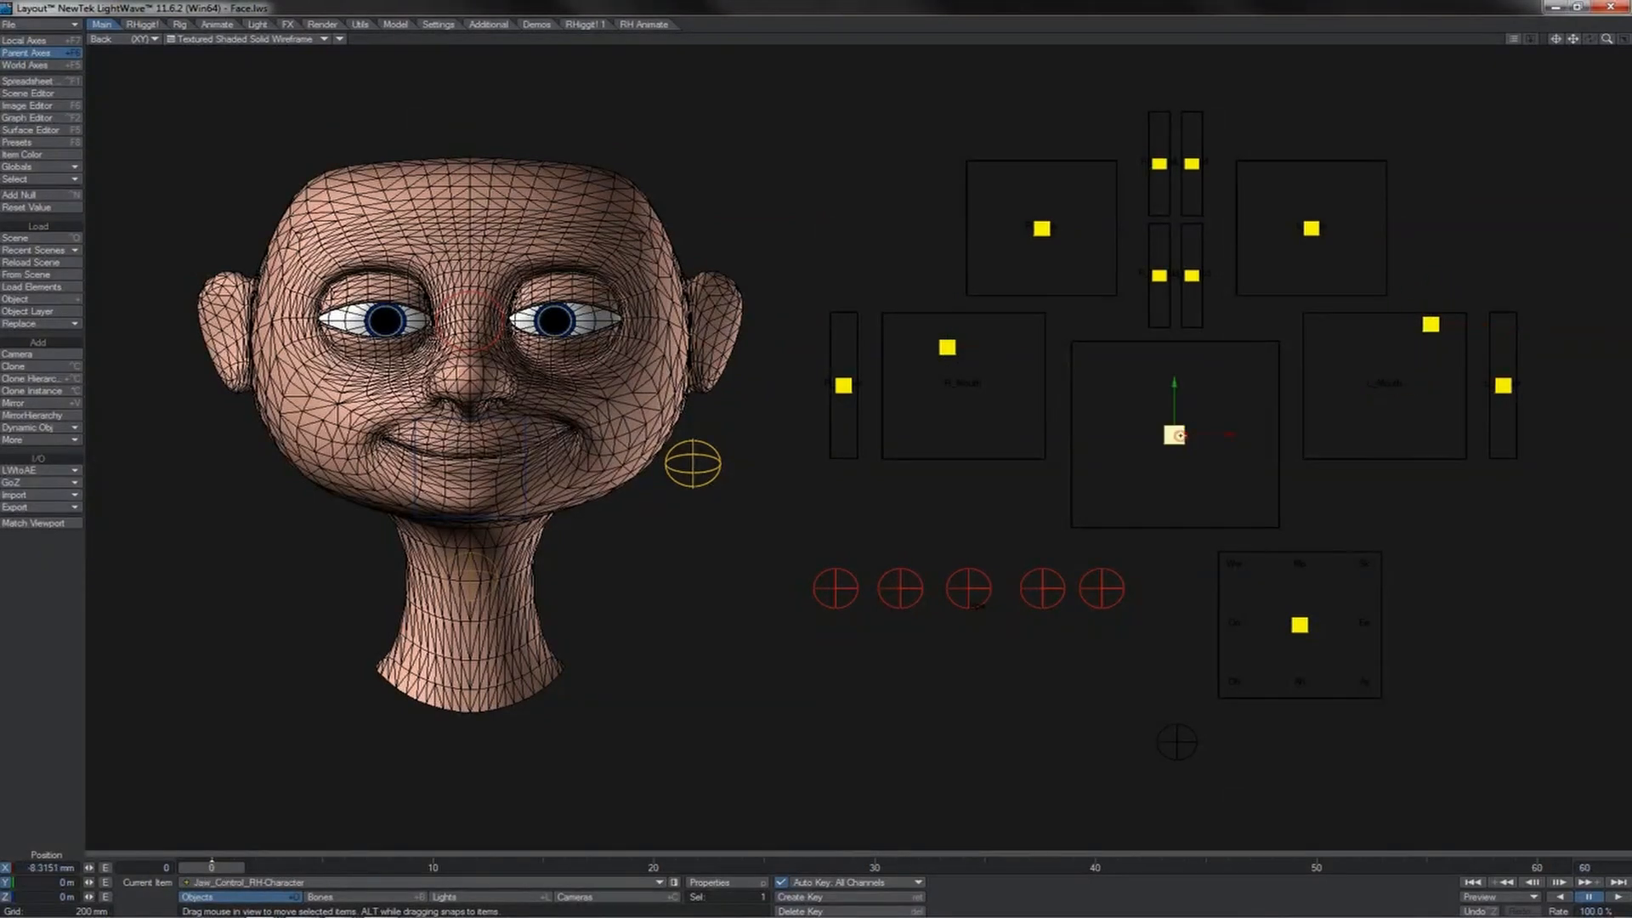
left_click_drag(1173, 435, 1213, 382)
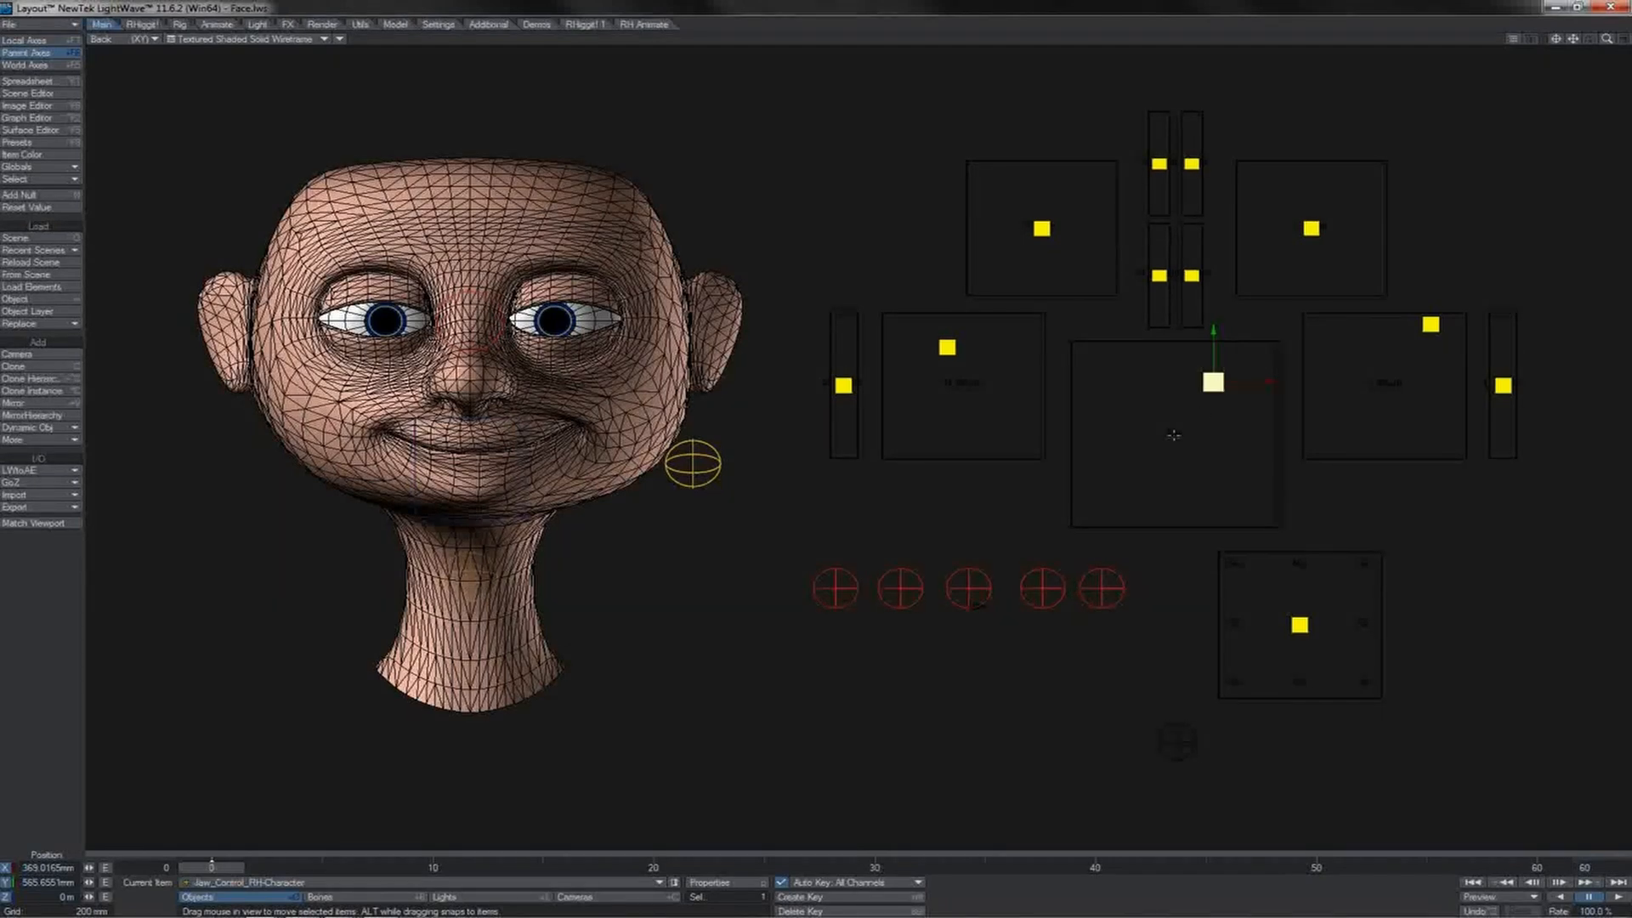
left_click_drag(1174, 435, 1072, 544)
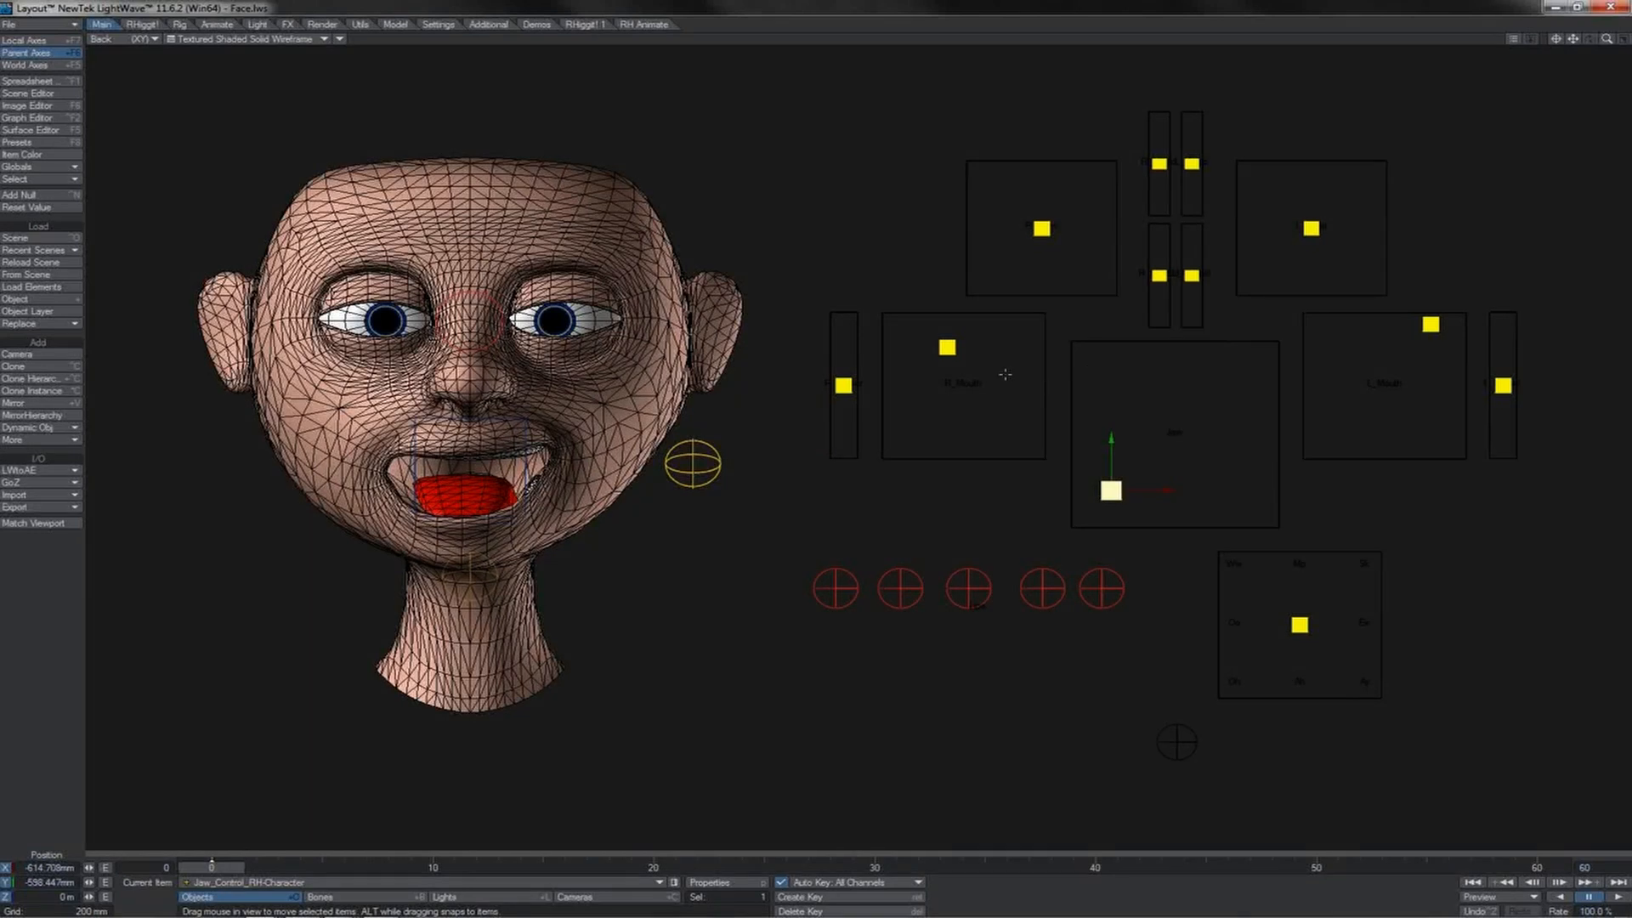
Step: Try the L_Mouth control at several positions with the jaw open, and move the left brow control down and inward
left_click(947, 347)
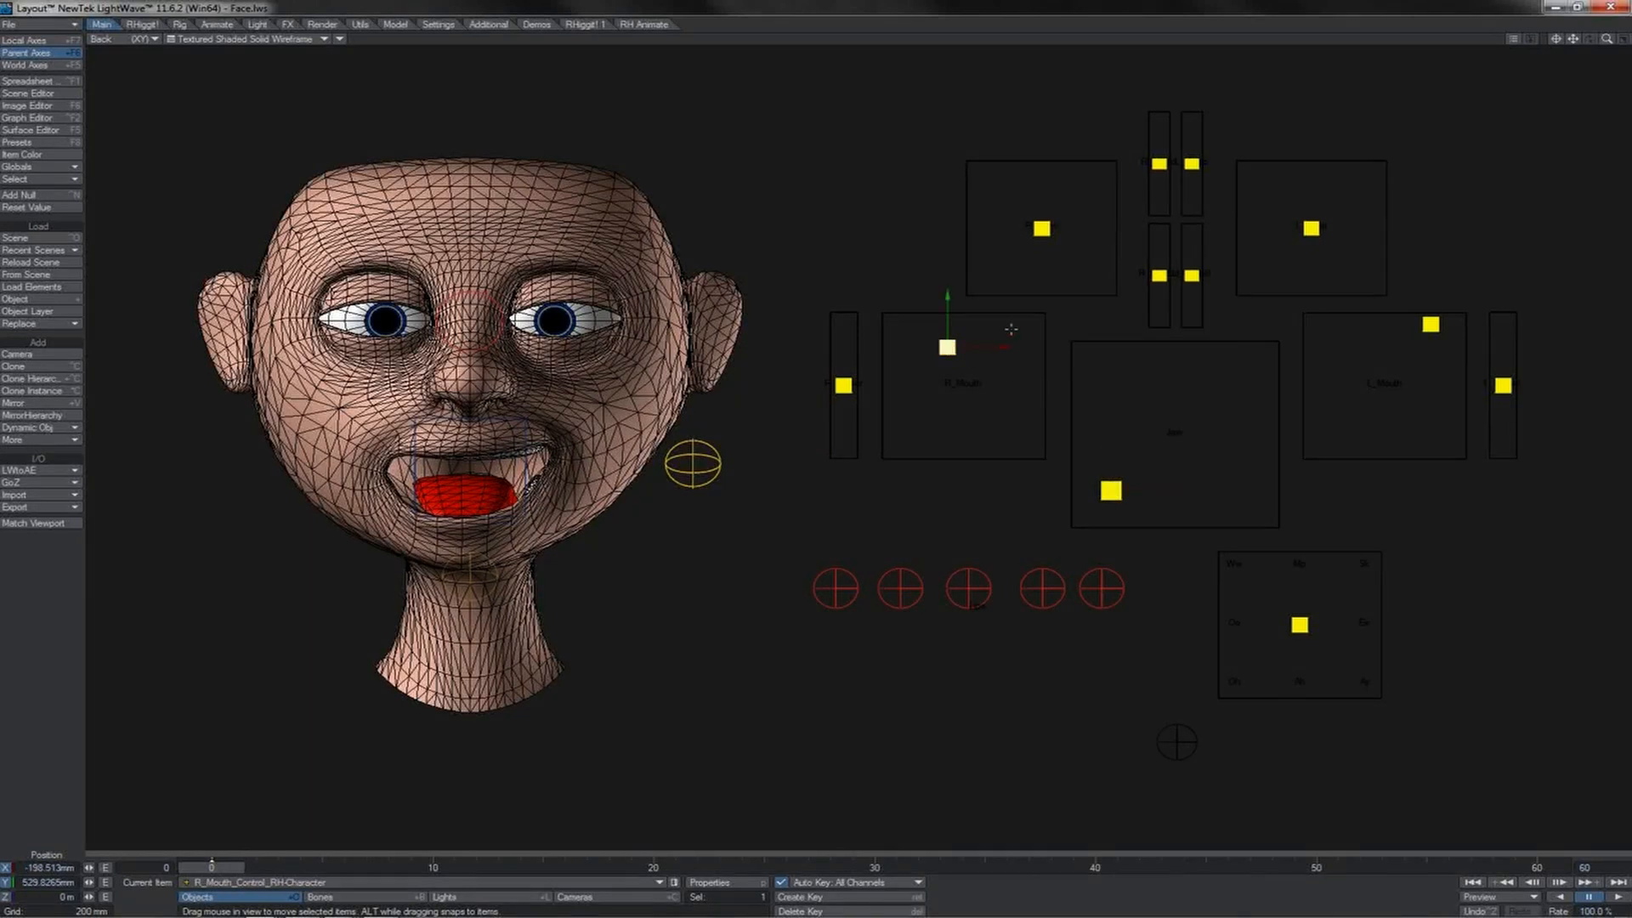
left_click(1432, 324)
left_click_drag(1432, 324, 1401, 442)
left_click_drag(727, 457, 740, 342)
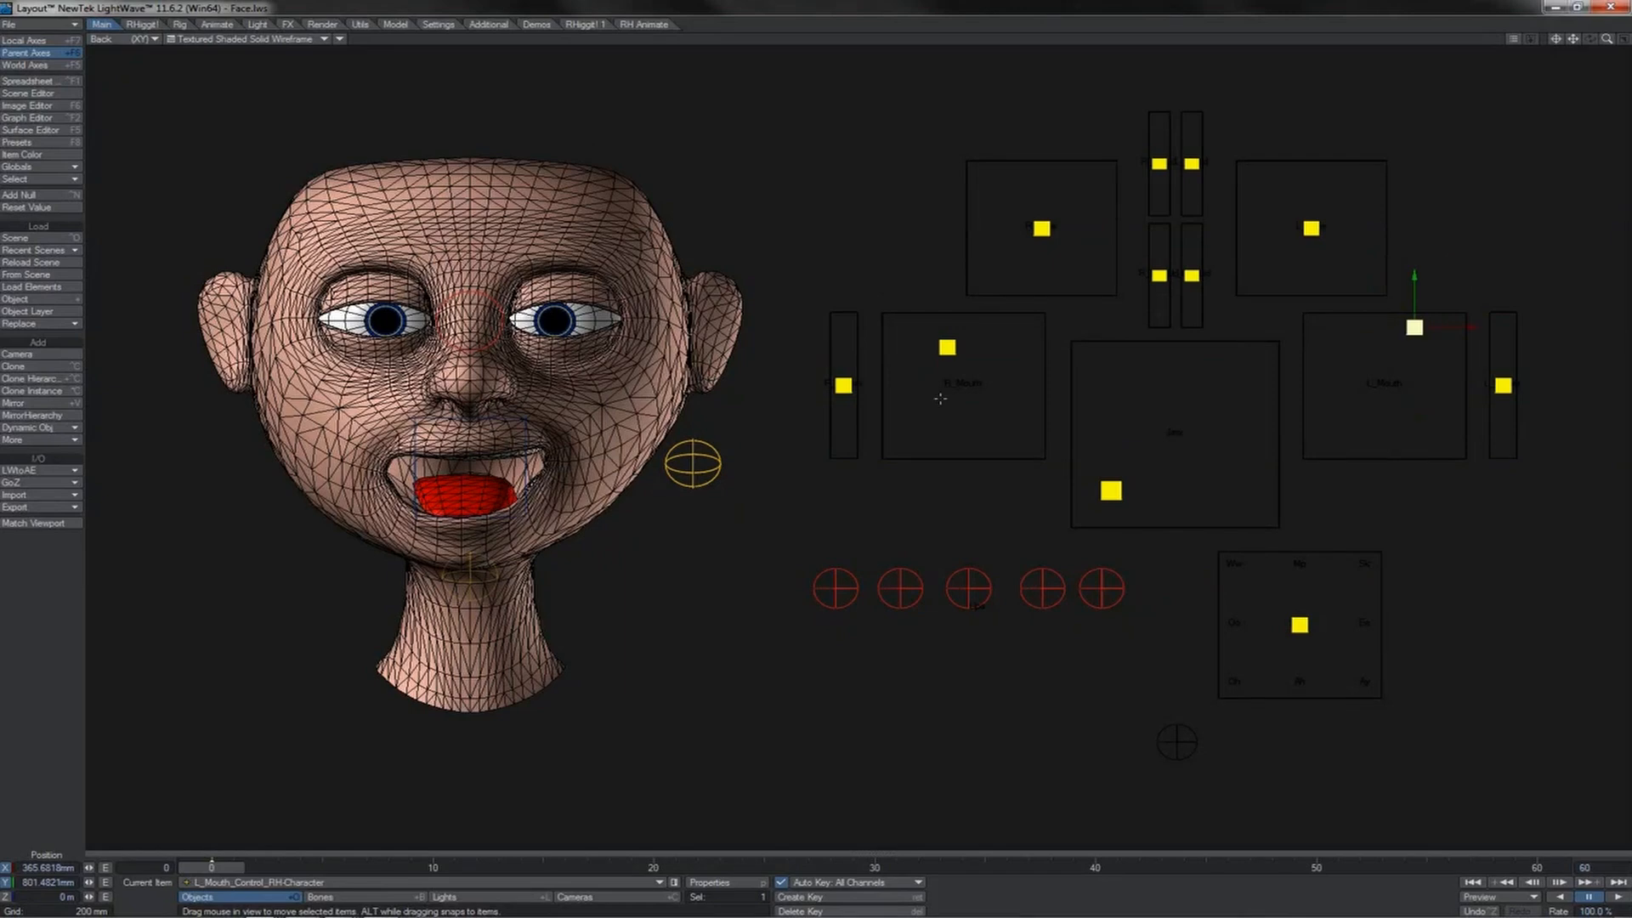
left_click_drag(1448, 297, 1465, 367)
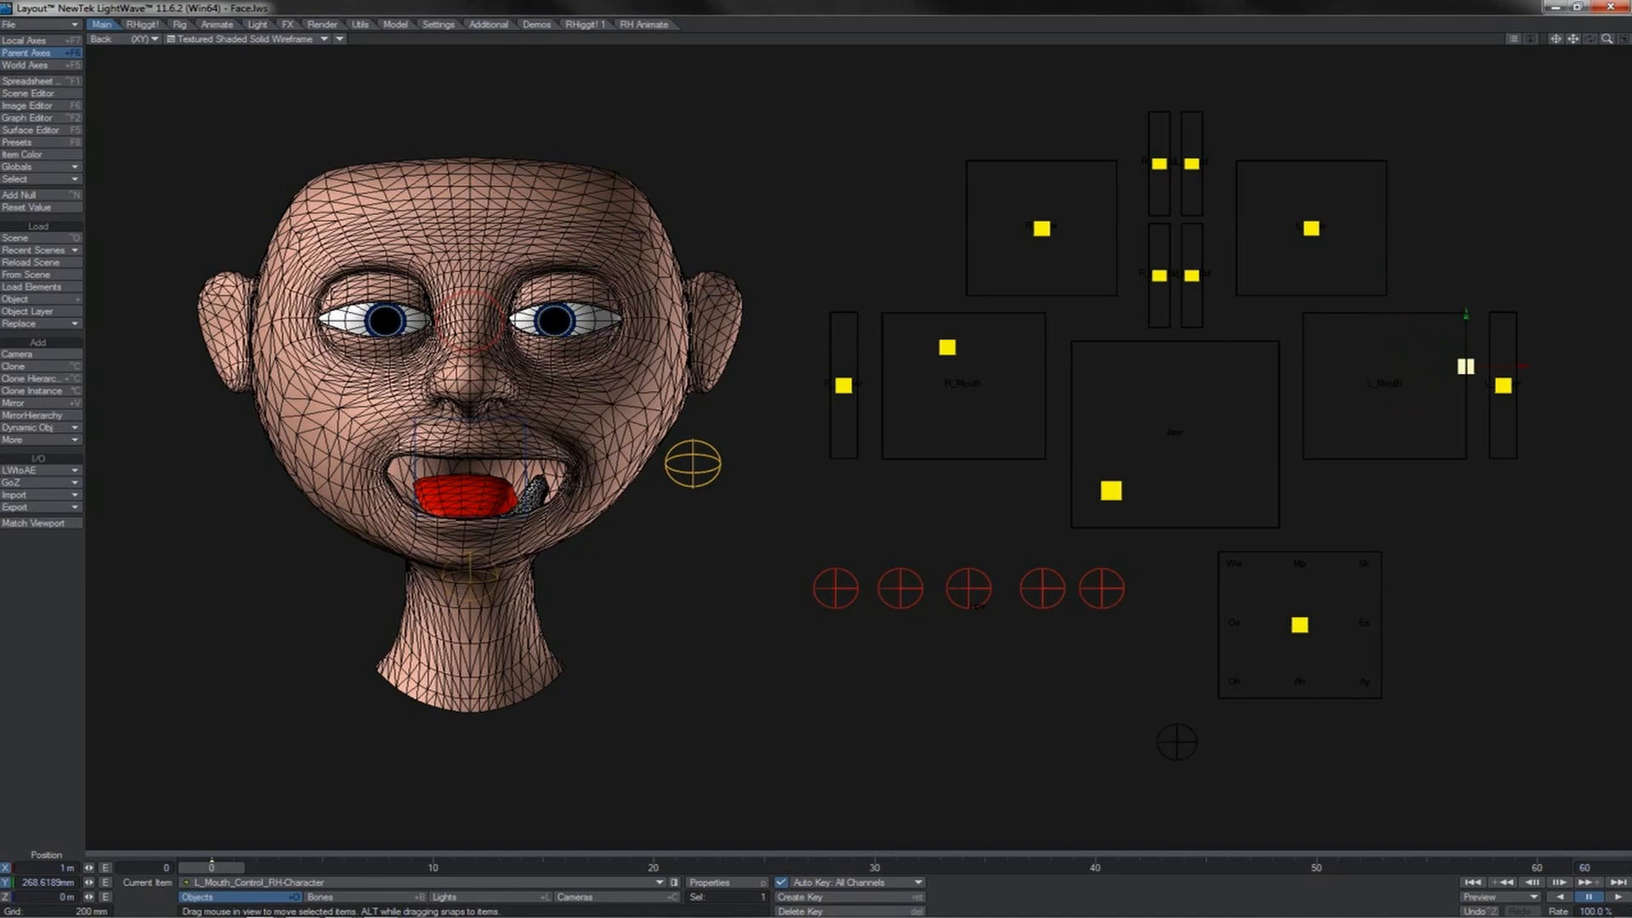
left_click_drag(1465, 366, 1393, 313)
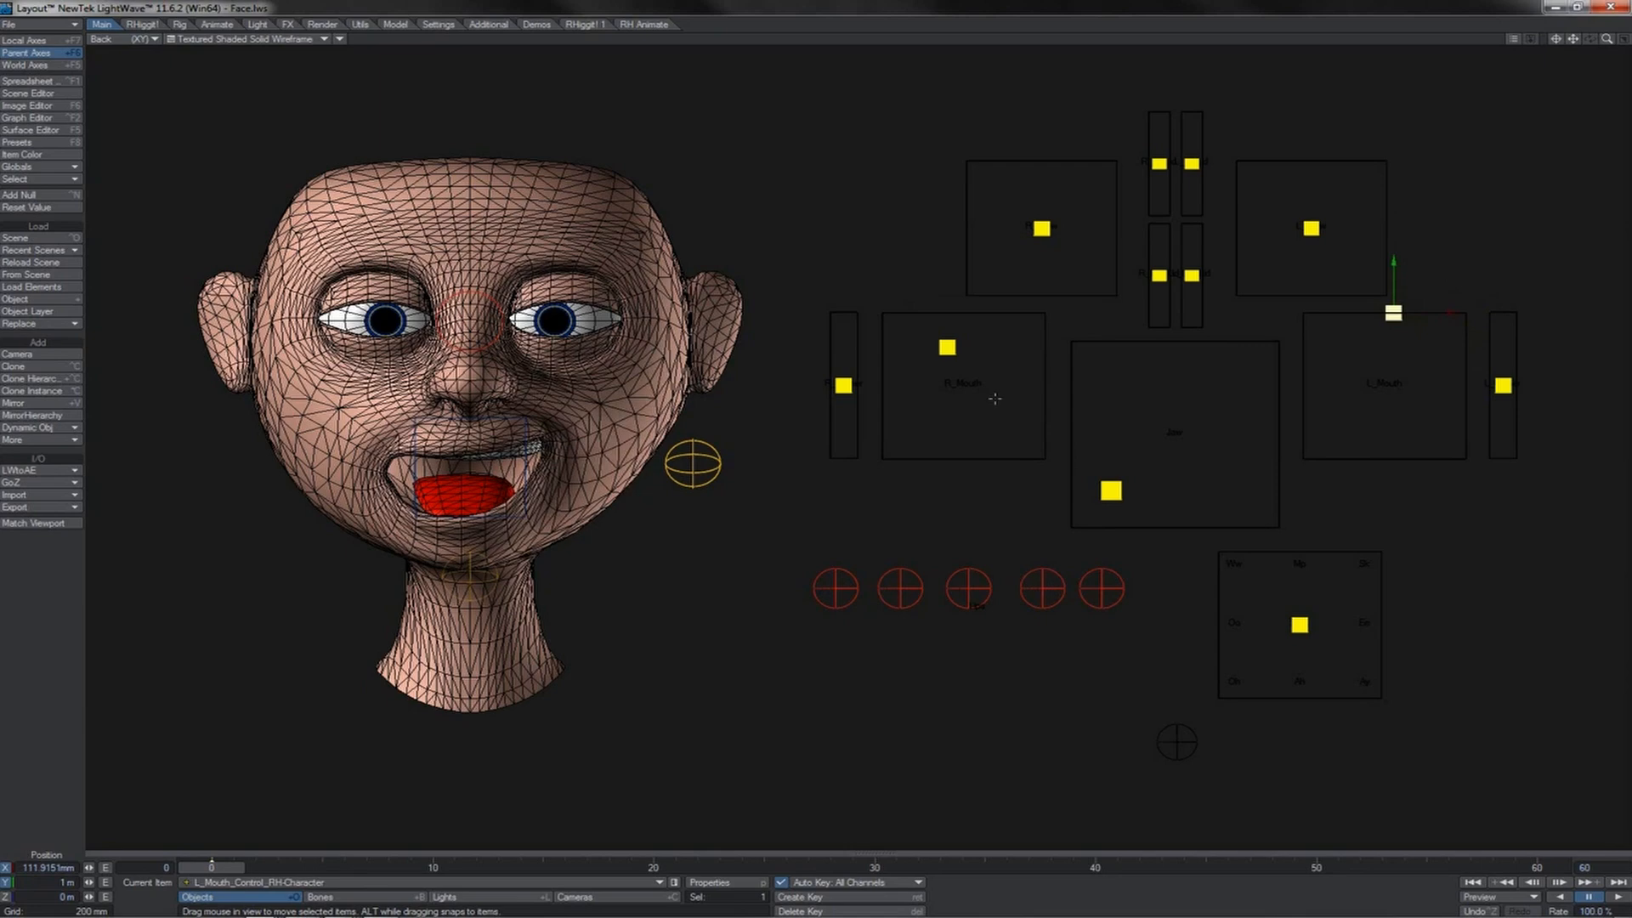
left_click_drag(1431, 281, 1384, 317)
left_click(1311, 228)
left_click_drag(1310, 228, 1260, 277)
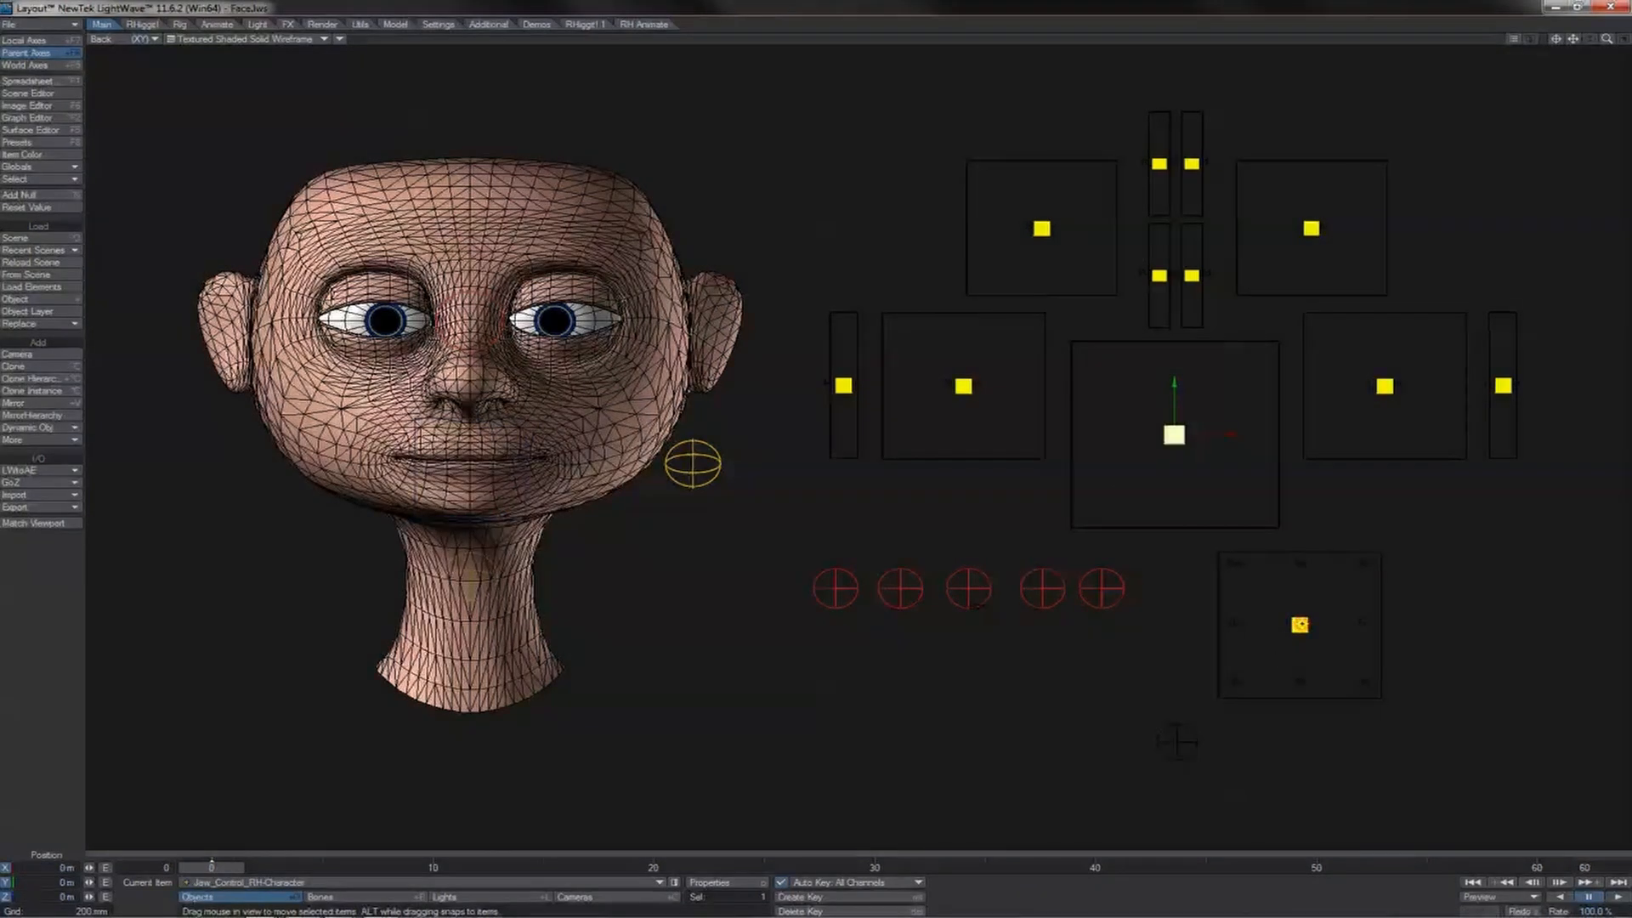
Step: Move the Sync control to about X -34 mm, Y -404 mm and the R_Mouth control to about X -115 mm, Y 387 mm
left_click(1300, 625)
mouse_move(1300, 625)
left_mouse_down()
mouse_move(1235, 590)
mouse_move(1267, 558)
mouse_move(1352, 572)
mouse_move(1340, 674)
mouse_move(1251, 689)
mouse_move(1297, 691)
mouse_move(1355, 626)
mouse_move(1220, 627)
mouse_move(1248, 606)
mouse_move(1349, 637)
mouse_move(1240, 695)
mouse_move(1219, 674)
mouse_move(1379, 651)
mouse_move(1247, 650)
mouse_move(1305, 581)
mouse_move(1375, 686)
mouse_move(1242, 645)
mouse_move(1250, 565)
mouse_move(1359, 663)
mouse_move(1377, 612)
mouse_move(1251, 665)
mouse_move(1308, 585)
mouse_move(1286, 576)
mouse_move(1305, 643)
mouse_move(1239, 658)
mouse_move(1218, 603)
mouse_move(1267, 689)
mouse_move(1361, 629)
mouse_move(1222, 630)
mouse_move(1348, 595)
mouse_move(1234, 680)
mouse_move(1282, 589)
mouse_move(1283, 637)
mouse_move(1224, 655)
mouse_move(1318, 546)
mouse_move(1368, 627)
mouse_move(1362, 587)
mouse_move(1246, 590)
mouse_move(1275, 681)
mouse_move(1353, 557)
mouse_move(1241, 565)
mouse_move(1326, 660)
mouse_move(1296, 655)
left_mouse_up()
left_click(963, 386)
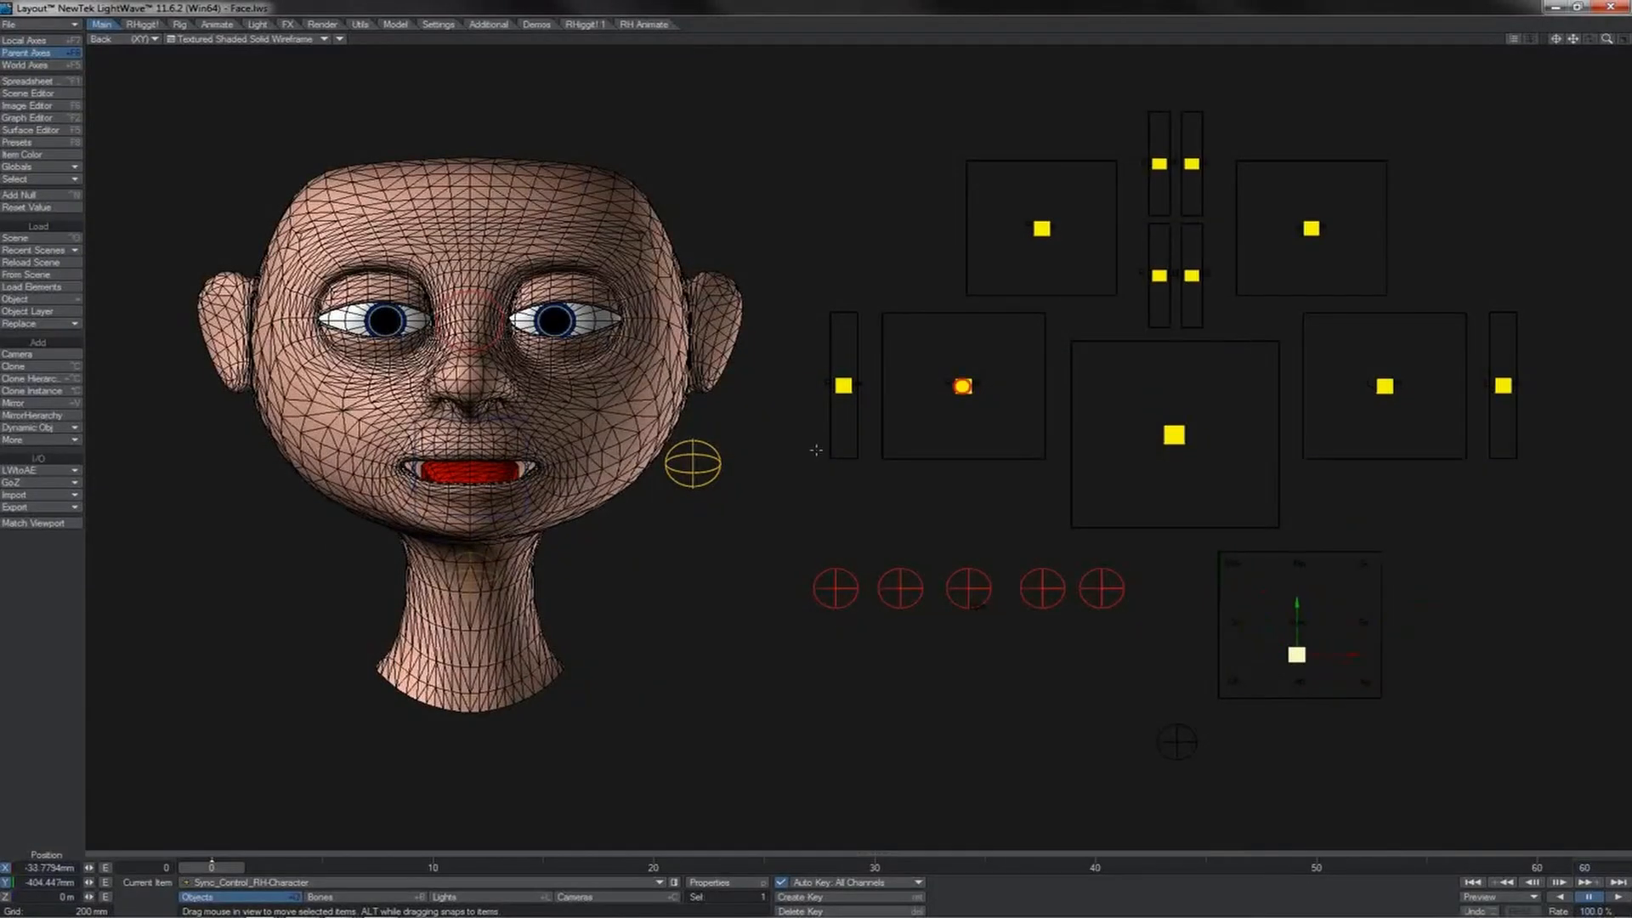
left_click_drag(998, 348, 1030, 335)
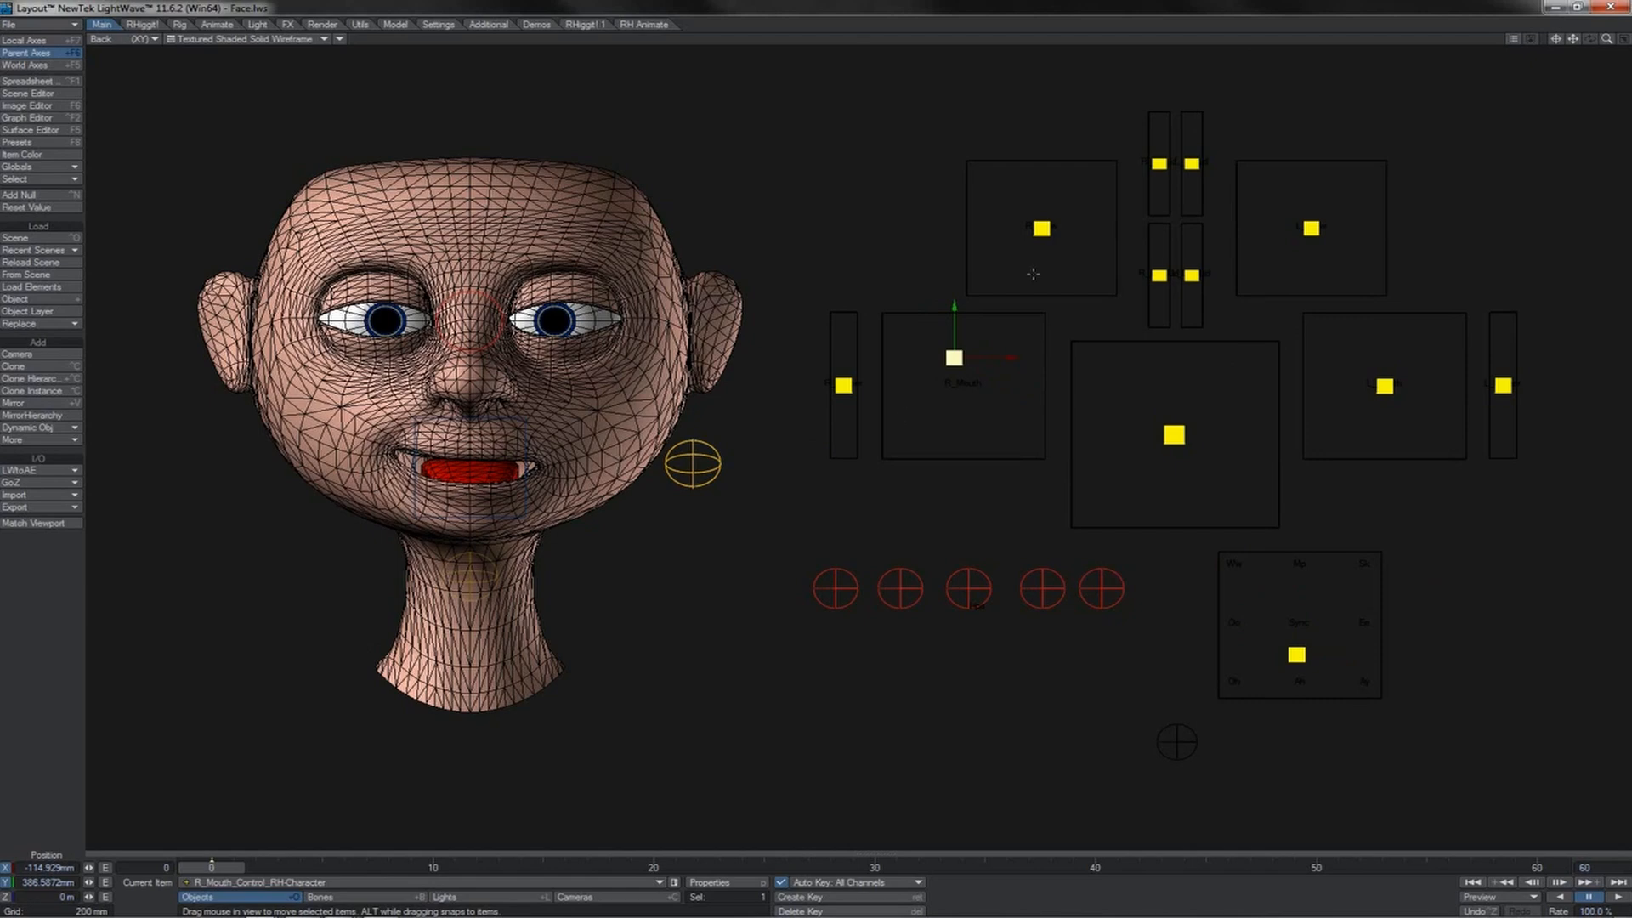
Step: Move the R_Brow control to X 1 m, Y -1 m, and raise the narrow slider control beside the R_Mouth box
left_click(1042, 228)
left_click_drag(1042, 227, 1116, 294)
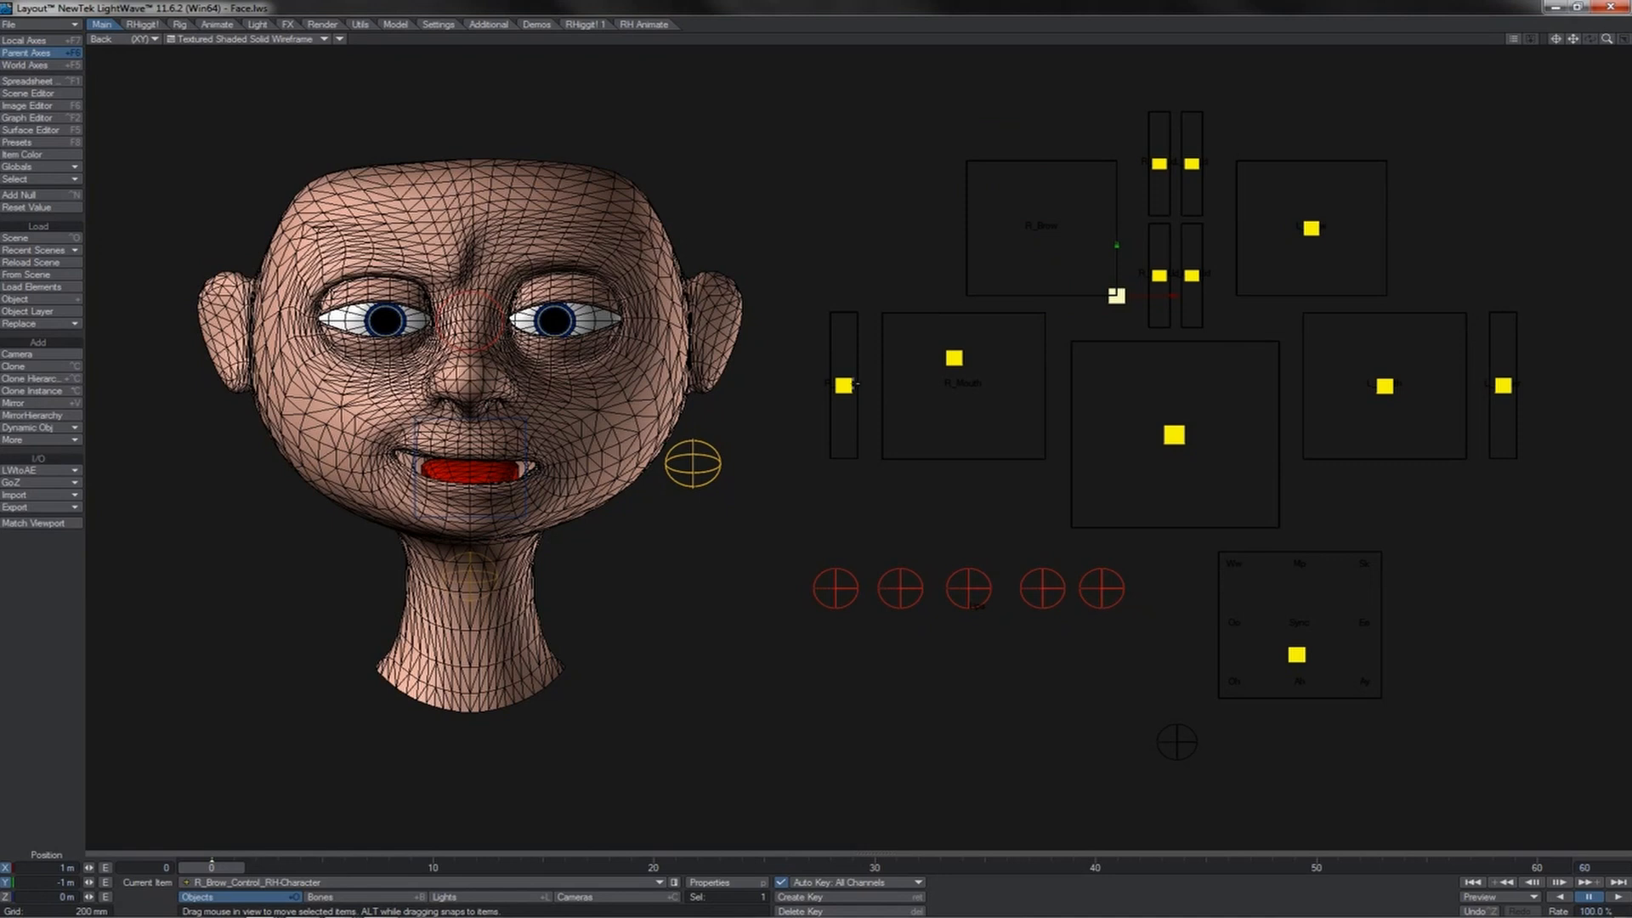
left_click_drag(852, 384, 844, 360)
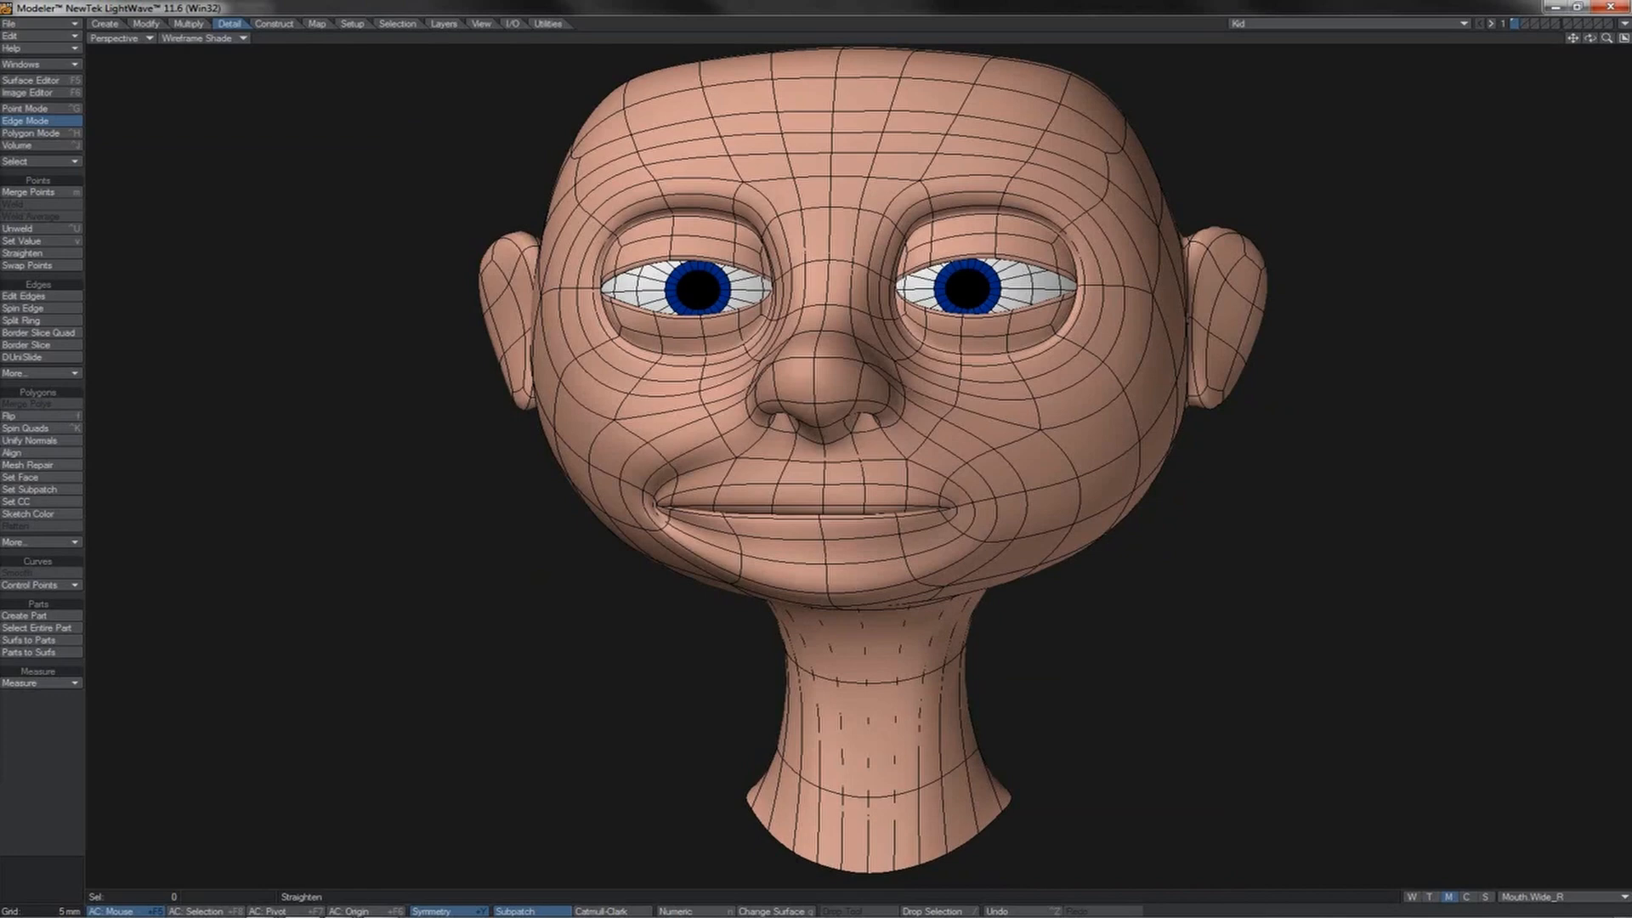
Step: In Modeler, examine the Kid head's morph entries in the Vertex Maps list, from the mouth and sync shapes up to the brows
left_click_drag(0, 182, 356, 250)
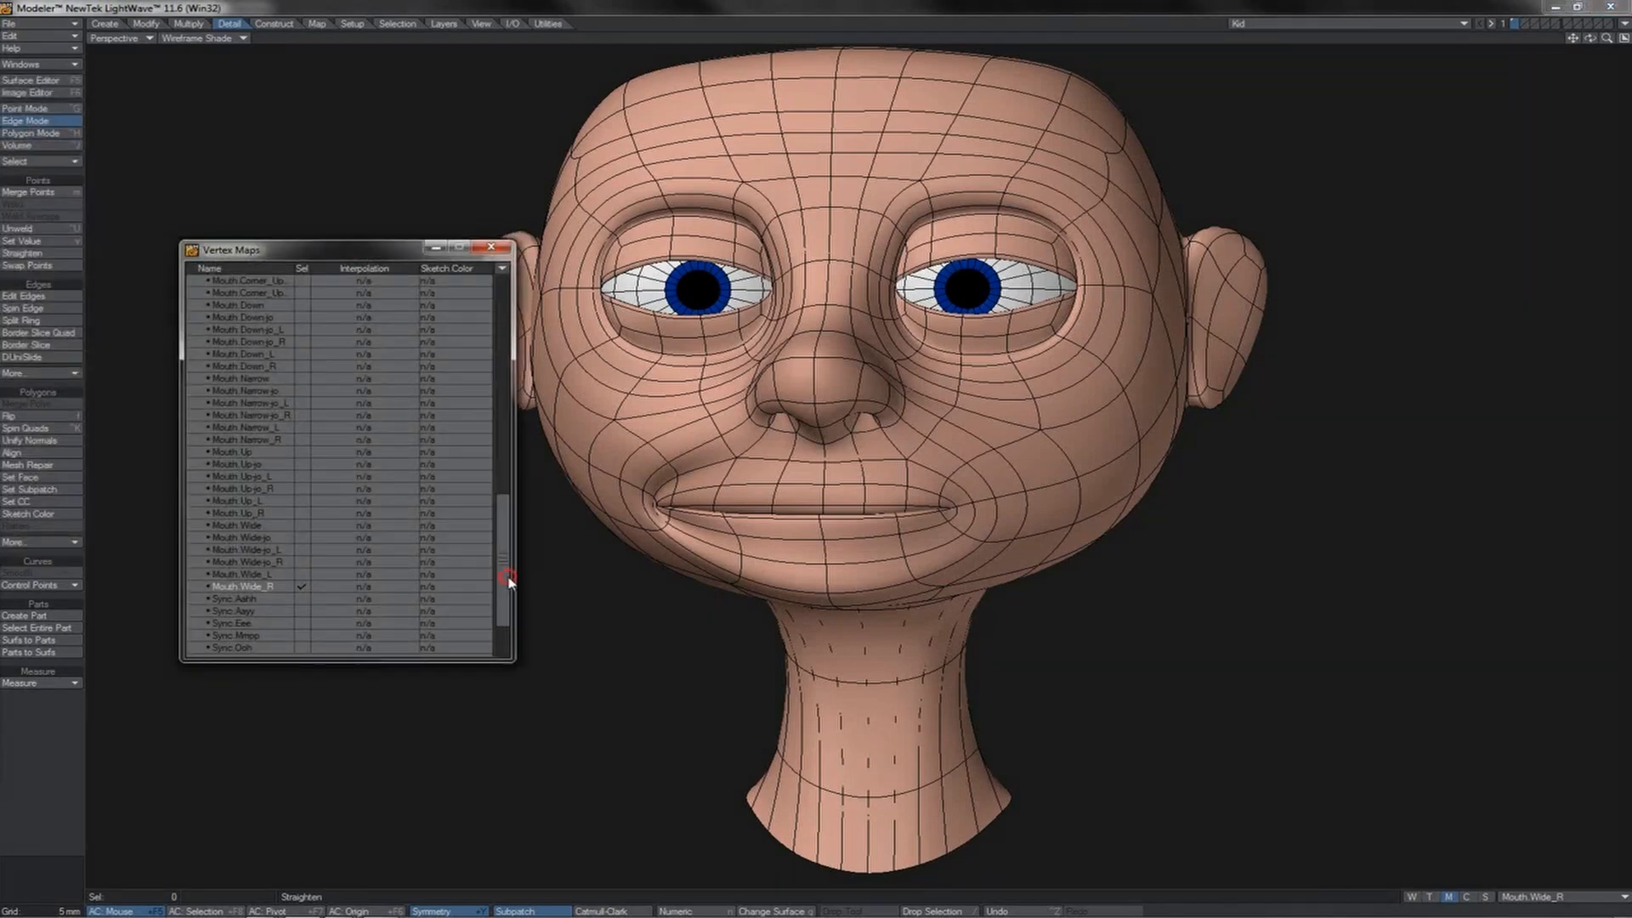
left_click_drag(508, 578, 506, 351)
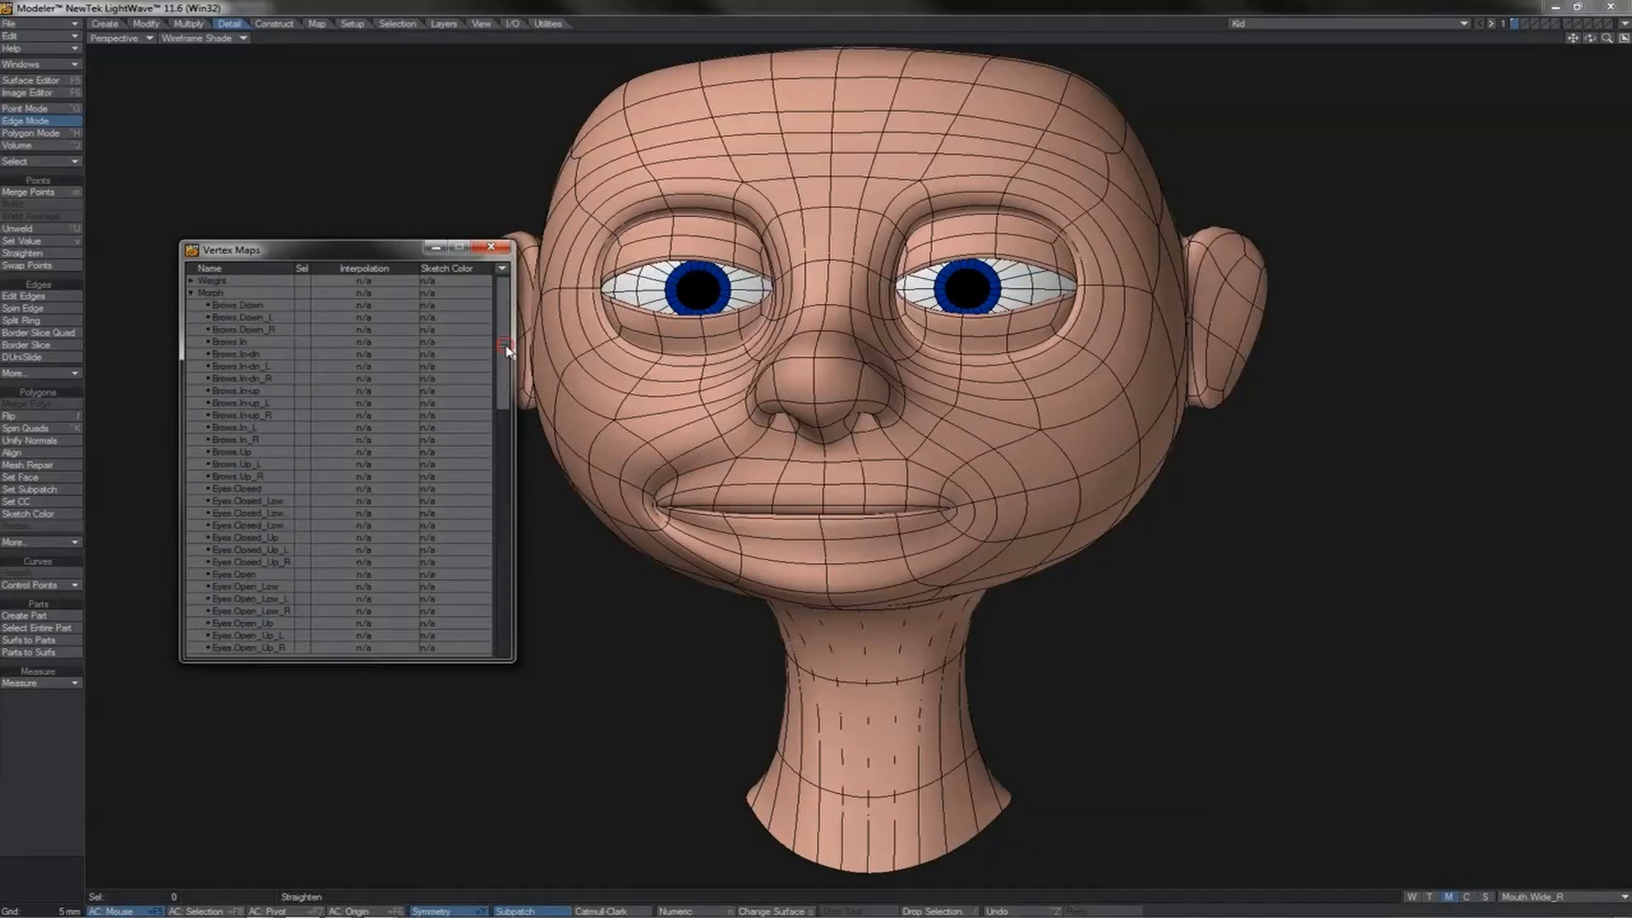
Step: Switch to Layout and move the Jaw control to about X 123 mm, Y 738 mm
mouse_move(295, 903)
left_click(295, 823)
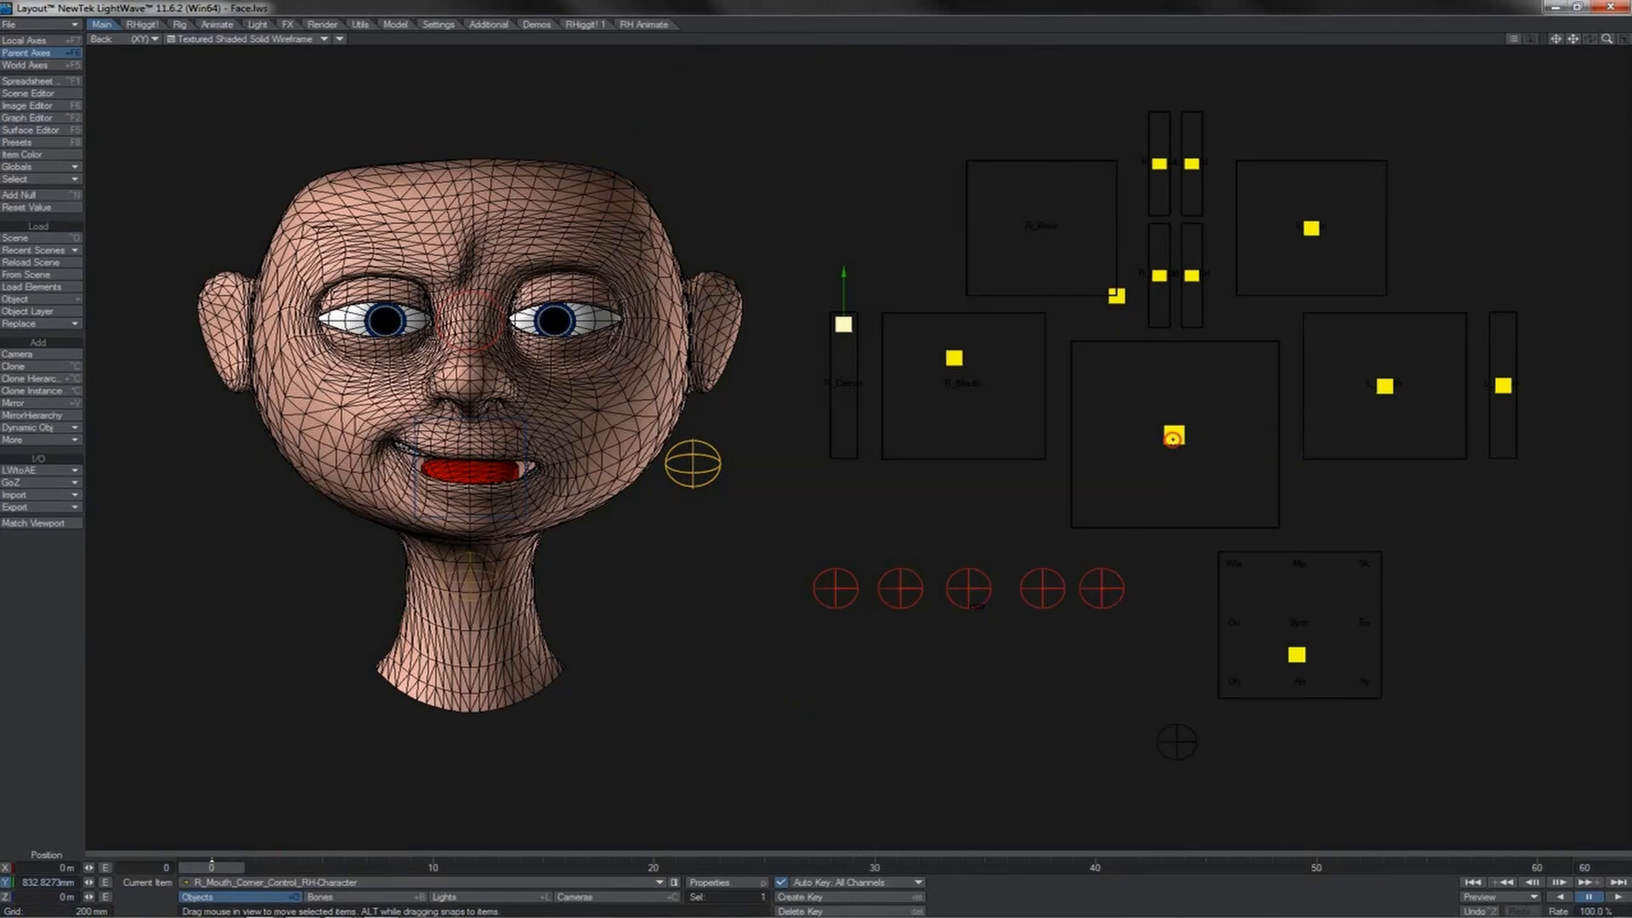
left_click(1174, 436)
left_click_drag(1174, 436, 1202, 405)
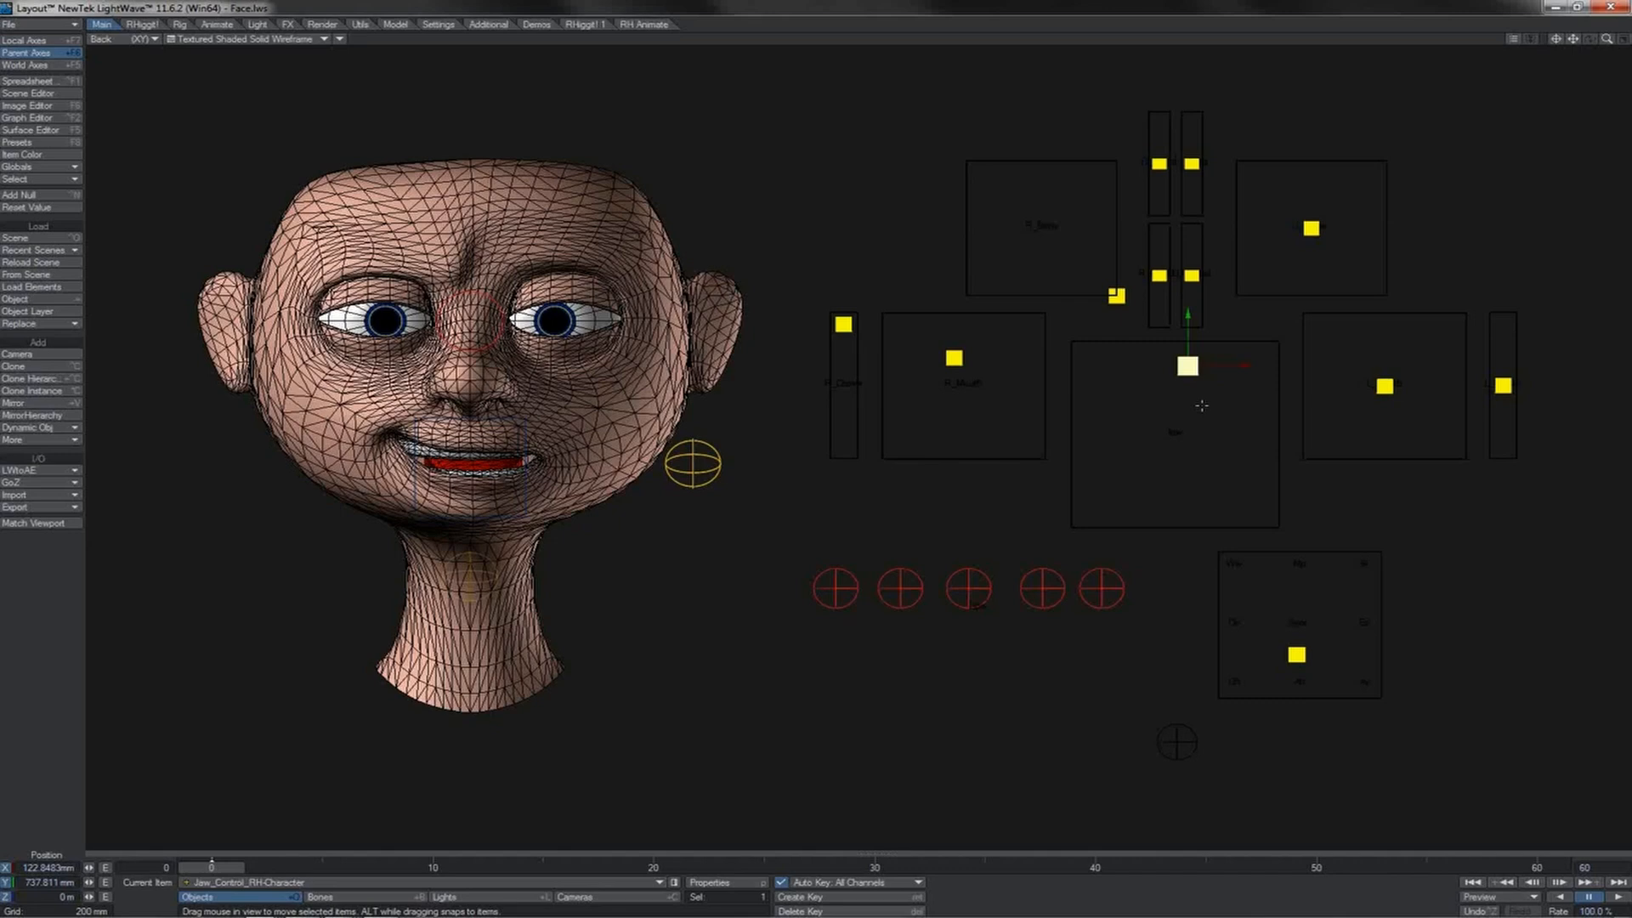
Step: In the Graph Editor, examine the character's MM expressions for the jaw and the left and right brow maps
key("ctrl+F2")
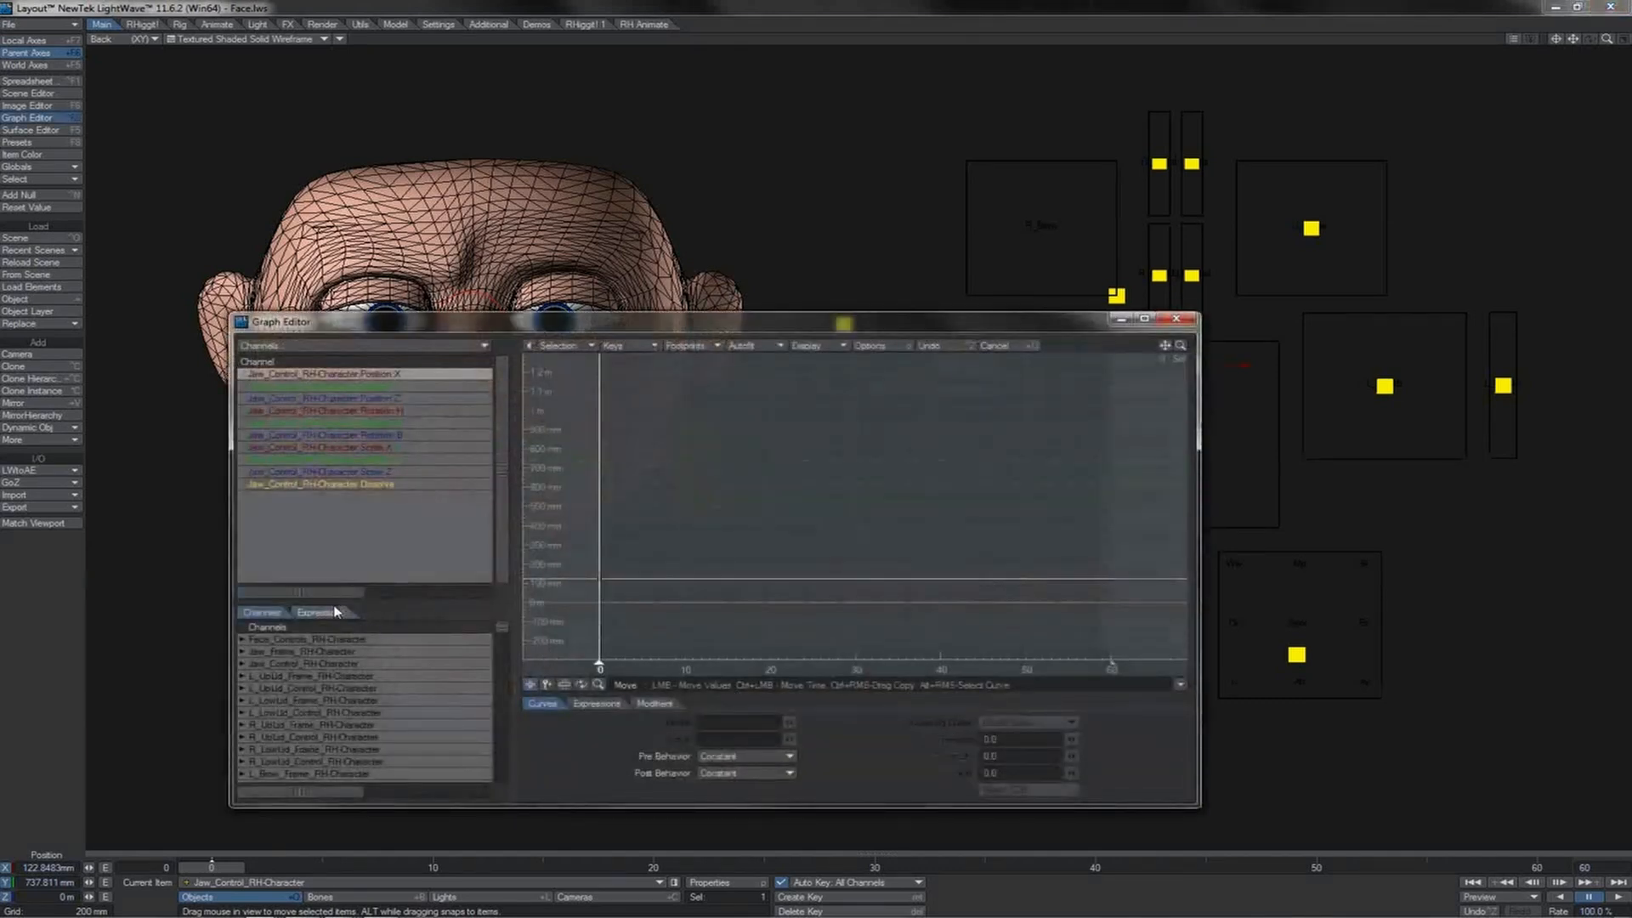
left_click(334, 612)
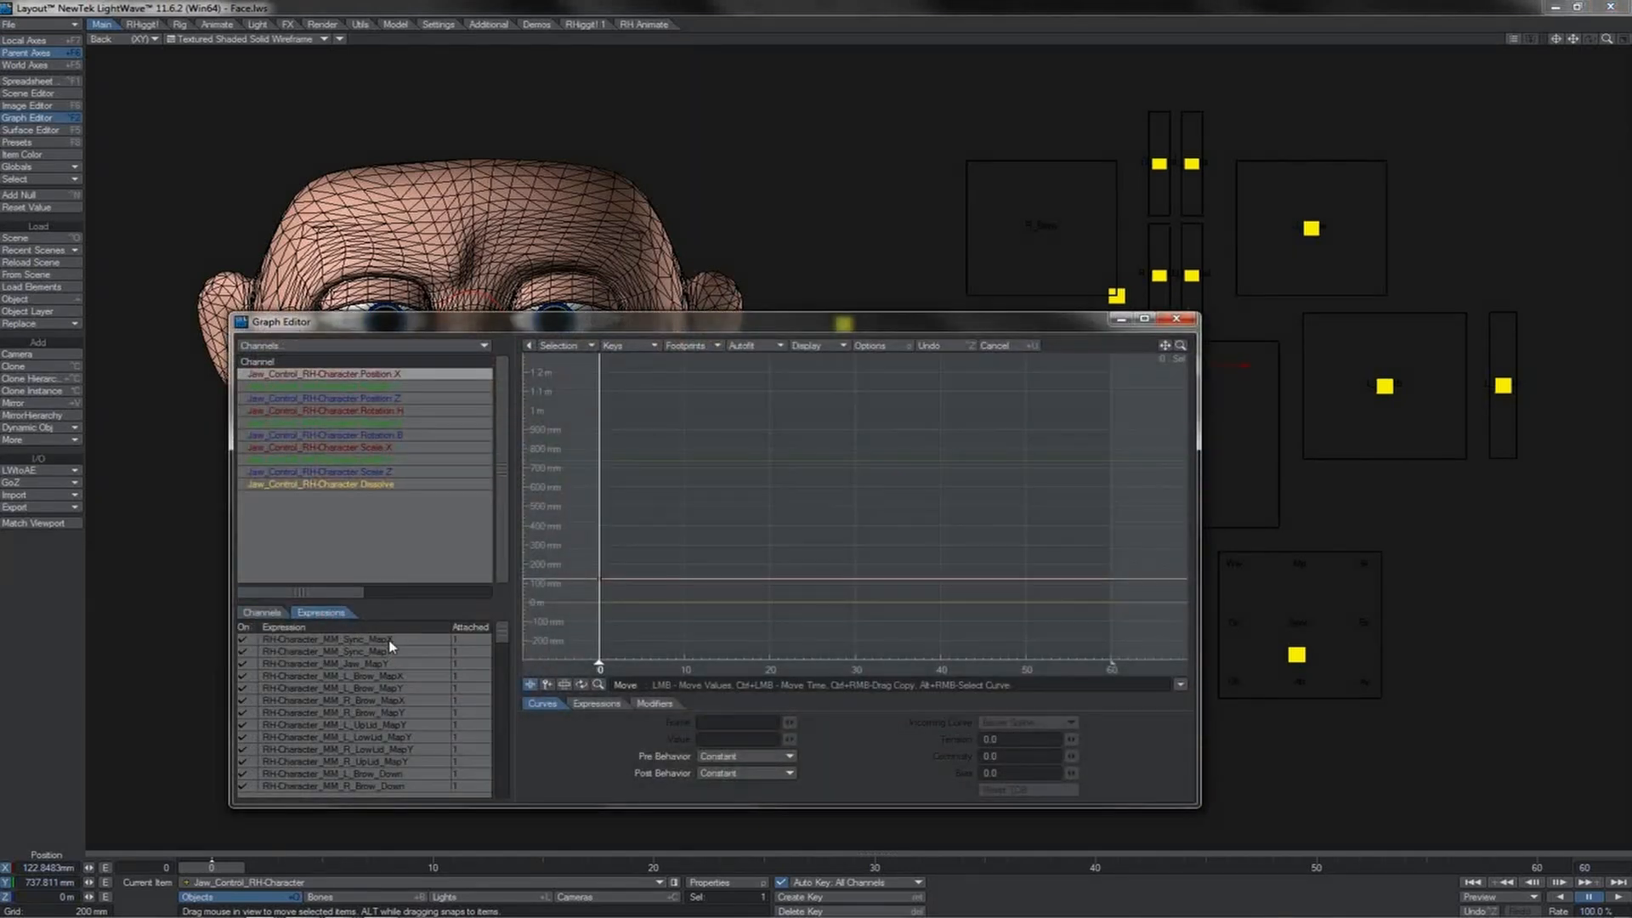
left_click(387, 663)
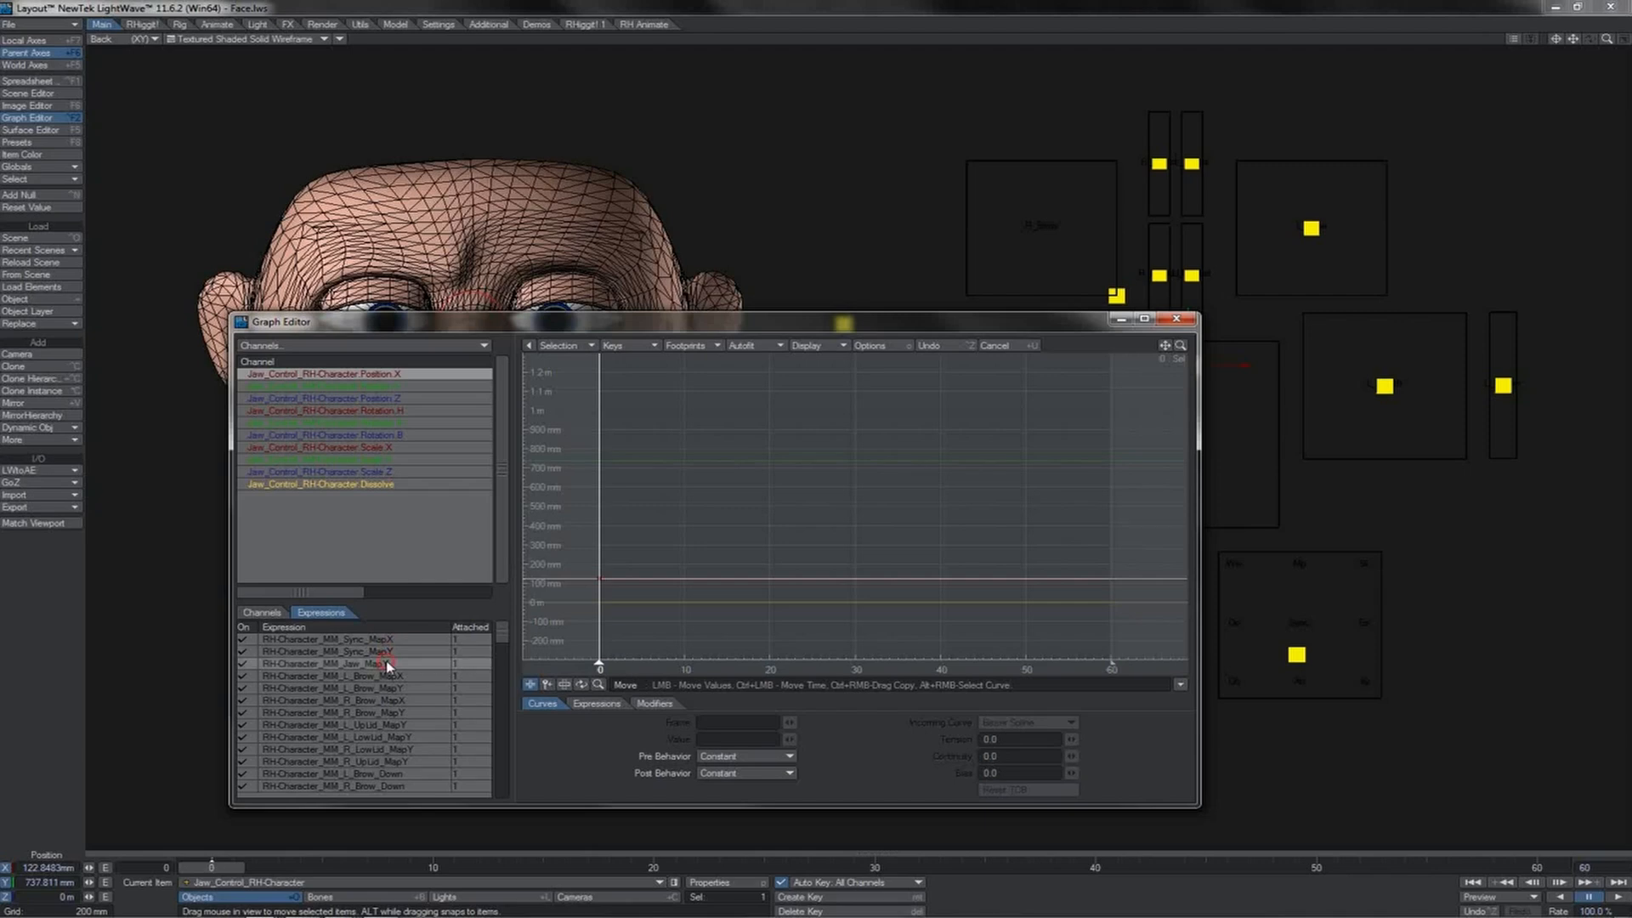
left_click(389, 676)
left_click(390, 687)
left_click(389, 700)
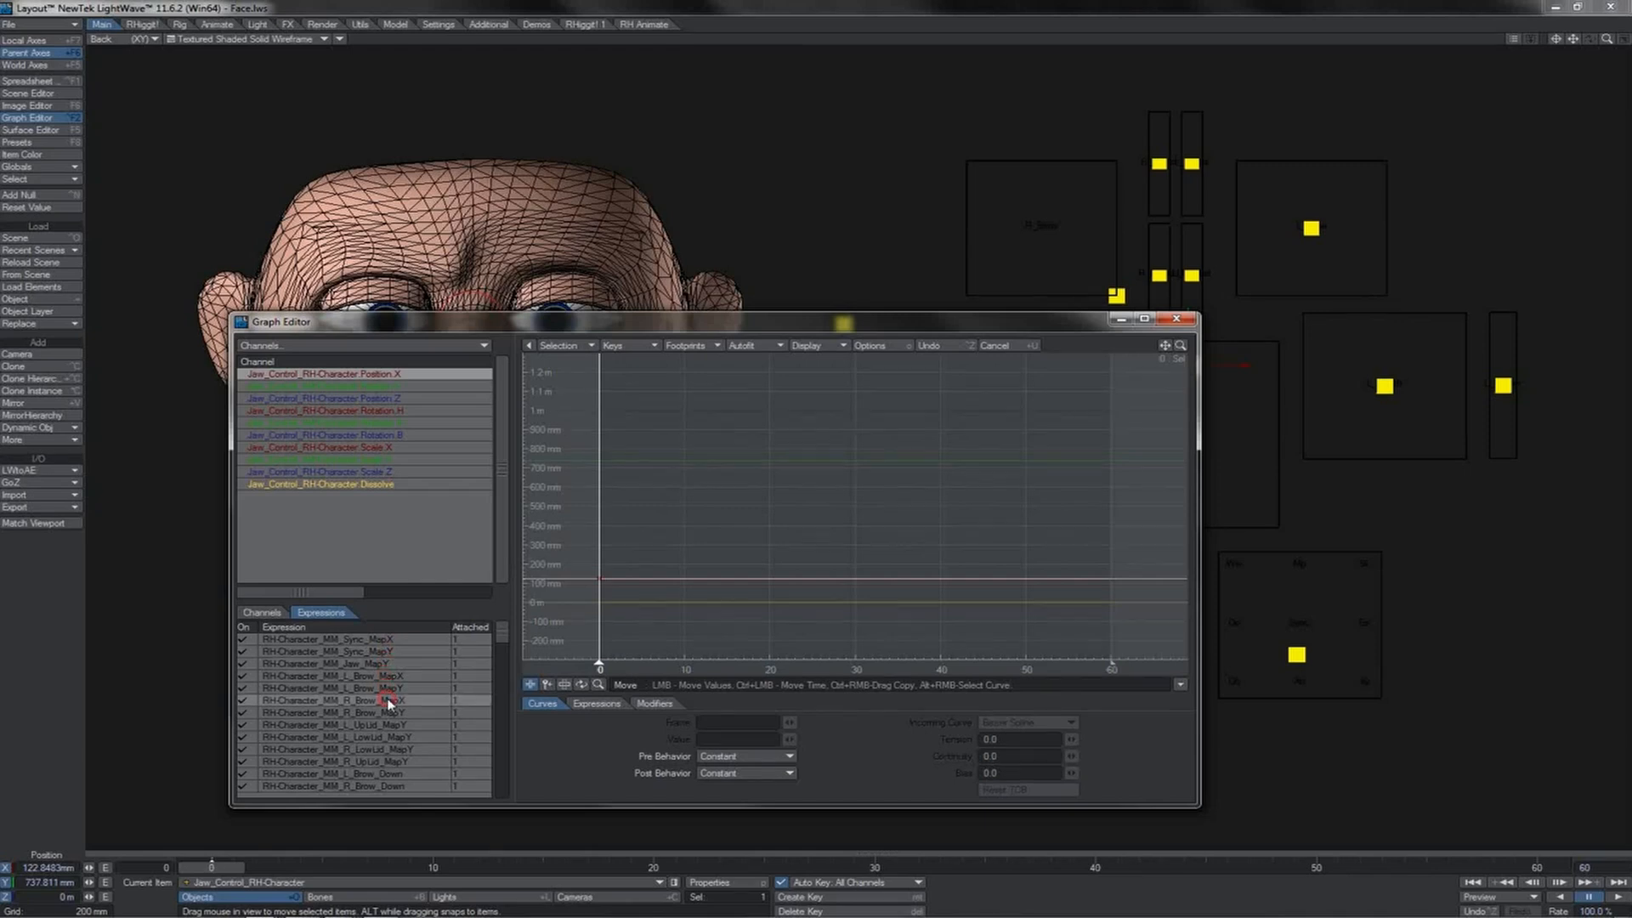
left_click(390, 712)
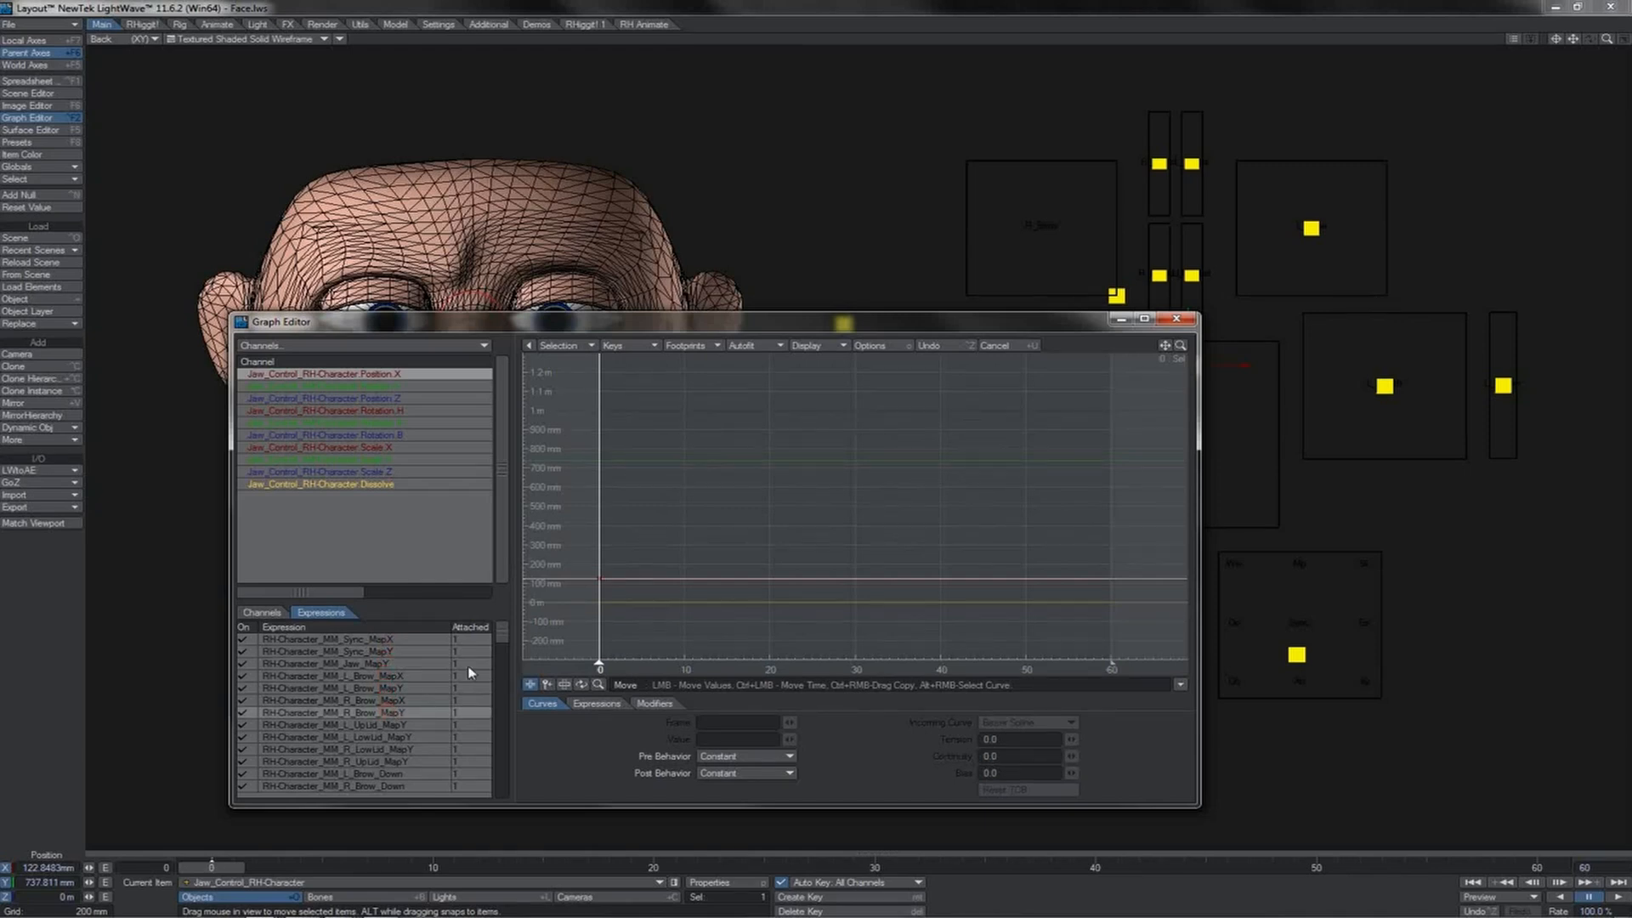
left_click(579, 706)
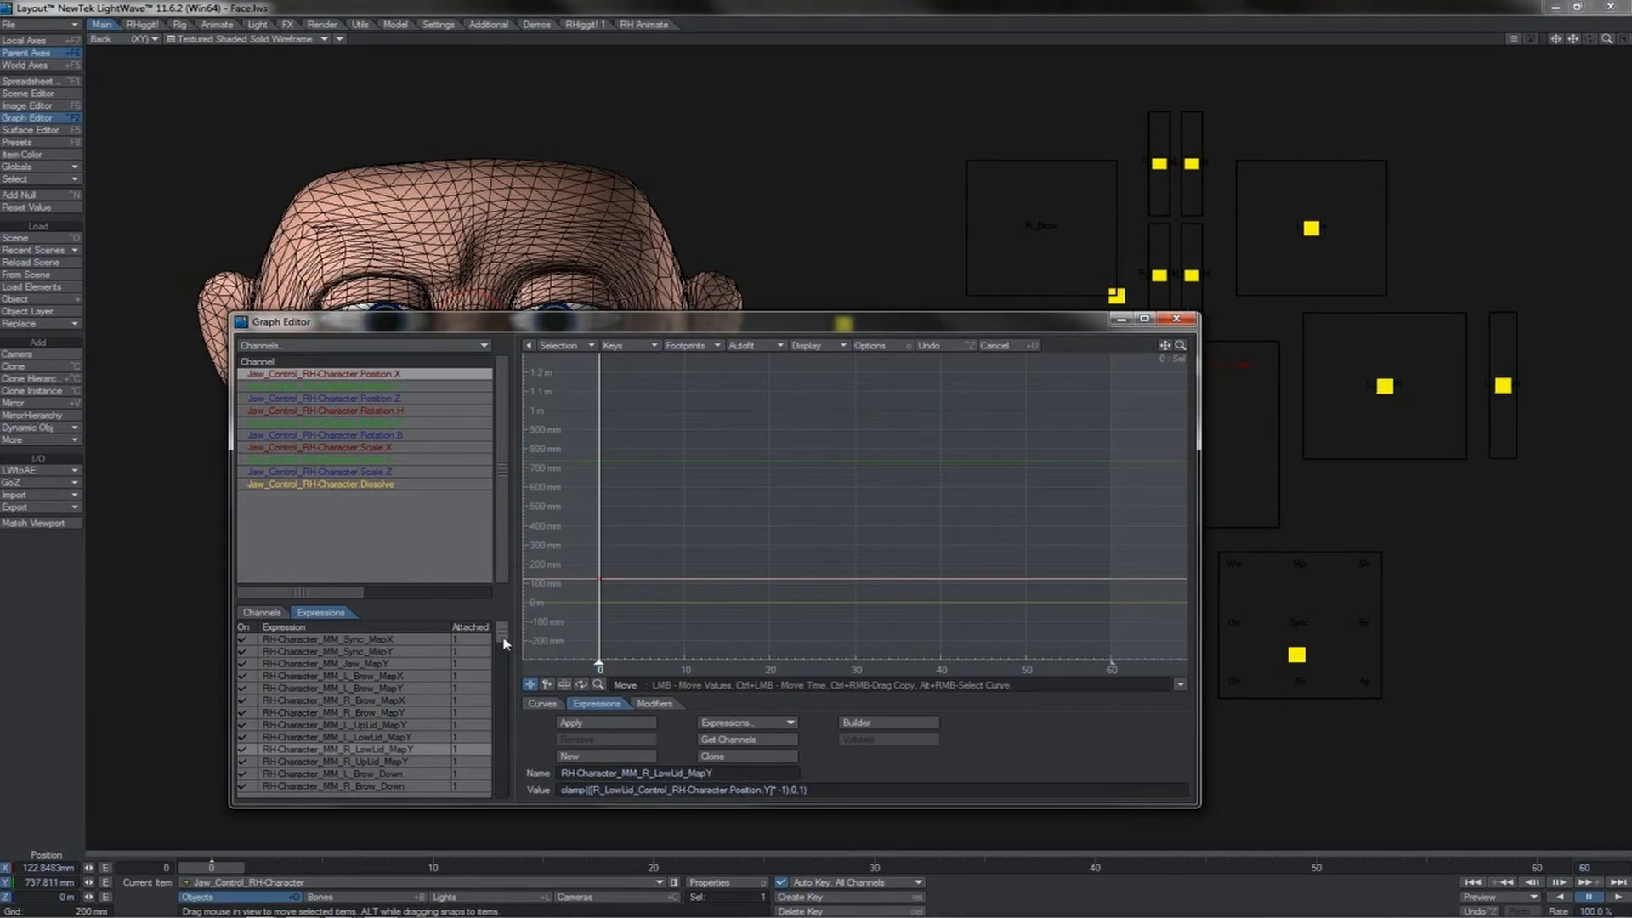
Step: Read the expression formulas for the brow In-up, In and Up morphs and the closed-eyelid morphs, and close the Graph Editor
left_click_drag(504, 644, 500, 666)
left_click(397, 664)
left_click(394, 687)
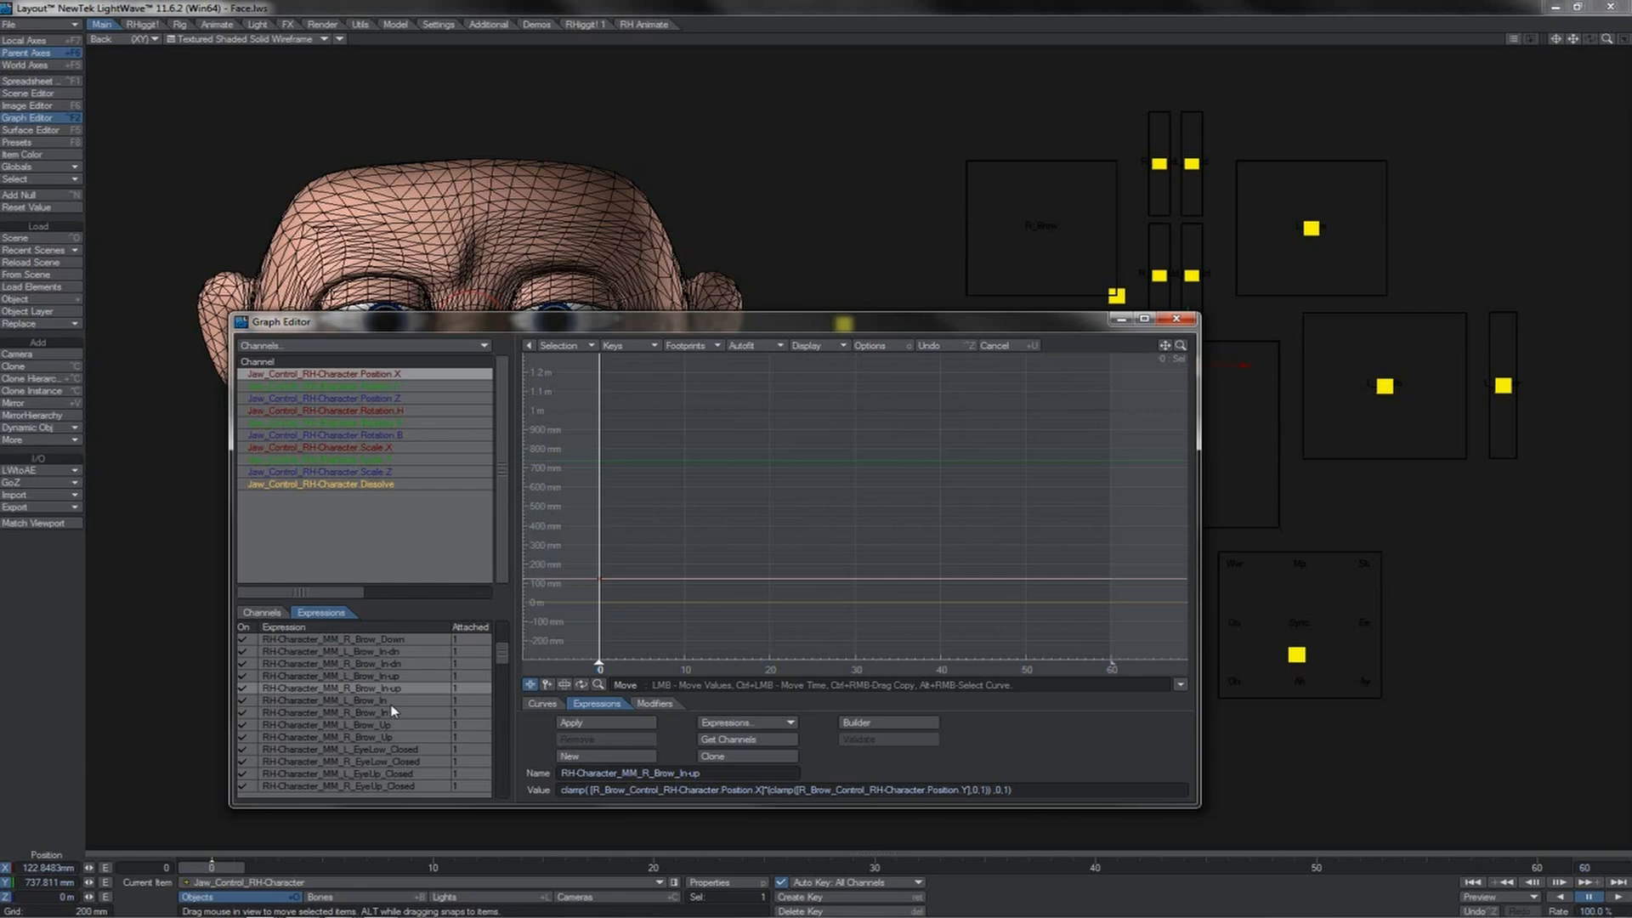
left_click(391, 701)
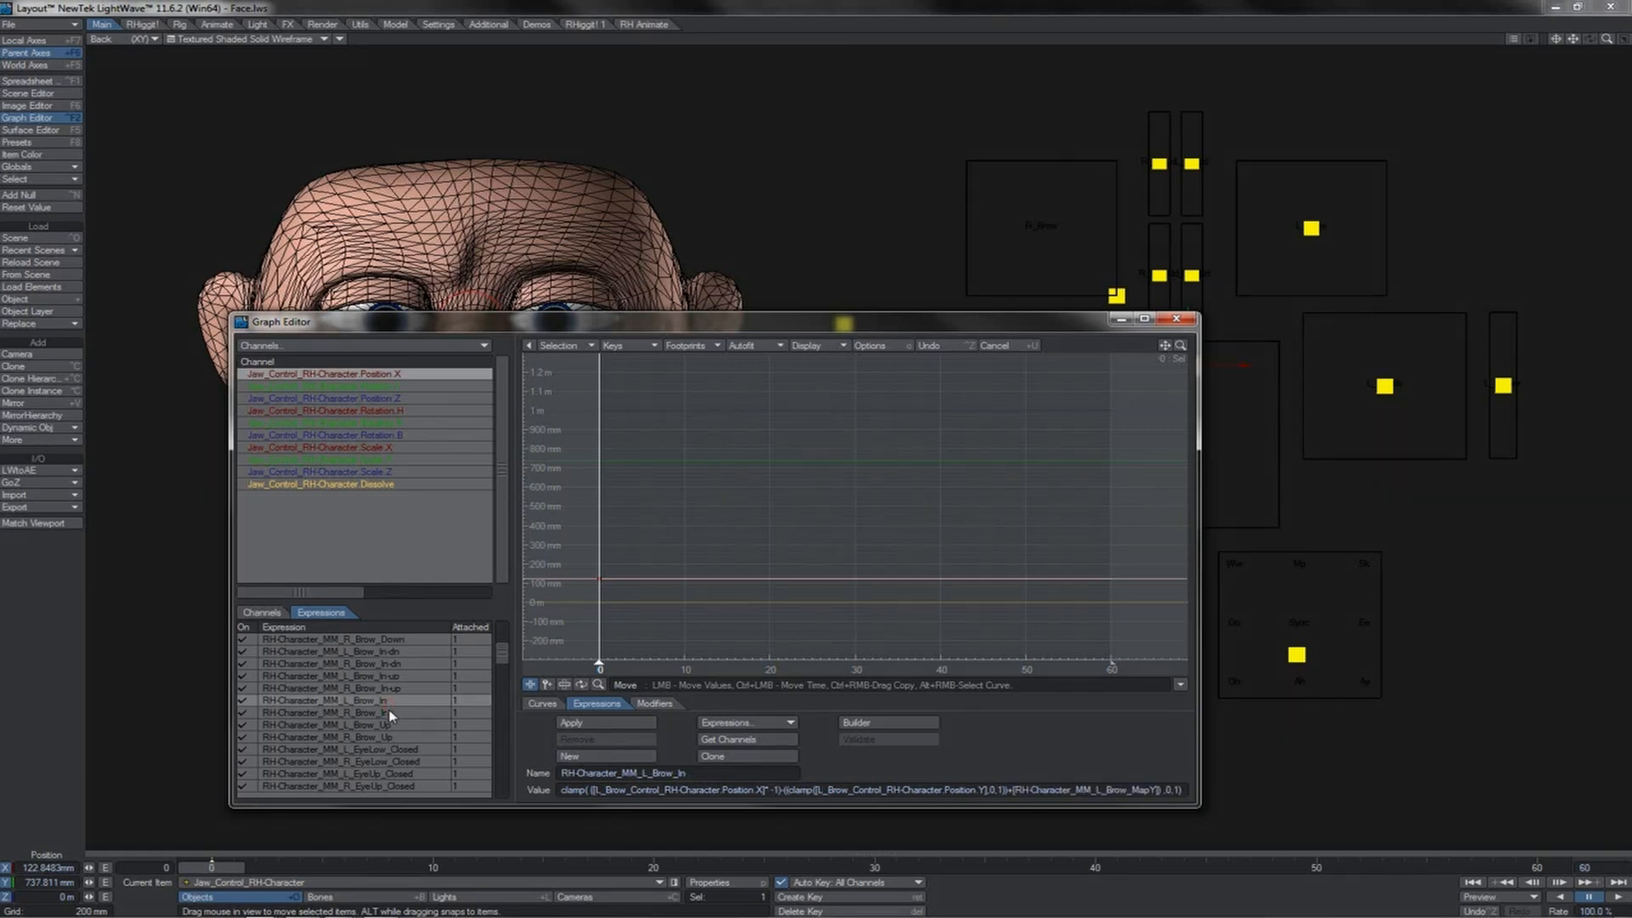
left_click(391, 714)
left_click(391, 724)
left_click(393, 737)
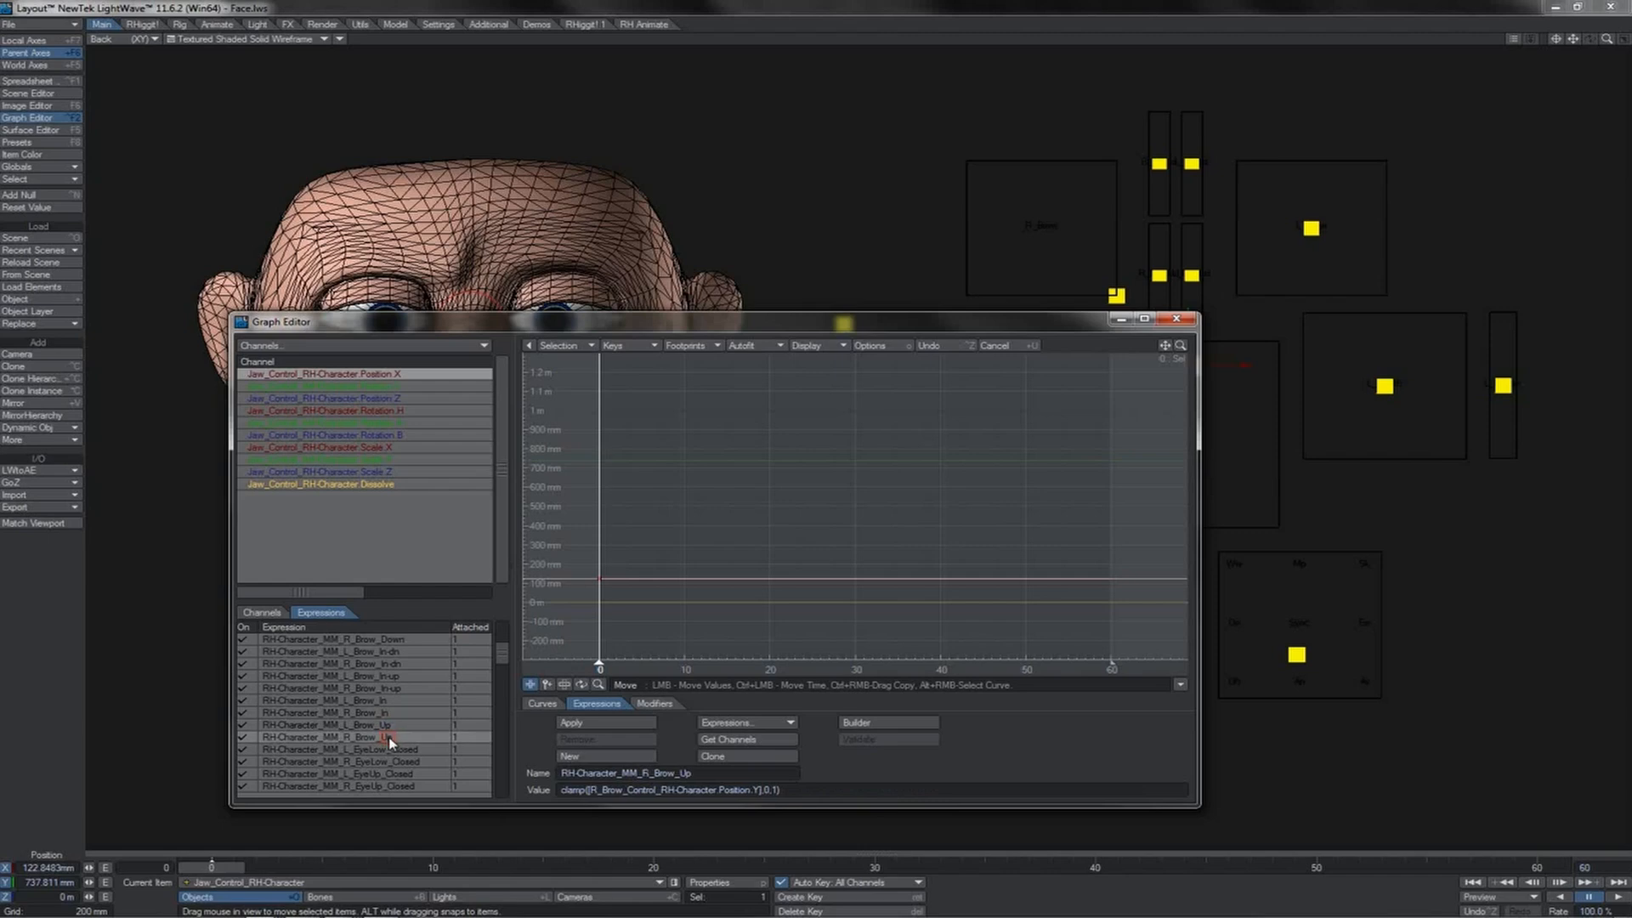
left_click(394, 762)
left_click(394, 774)
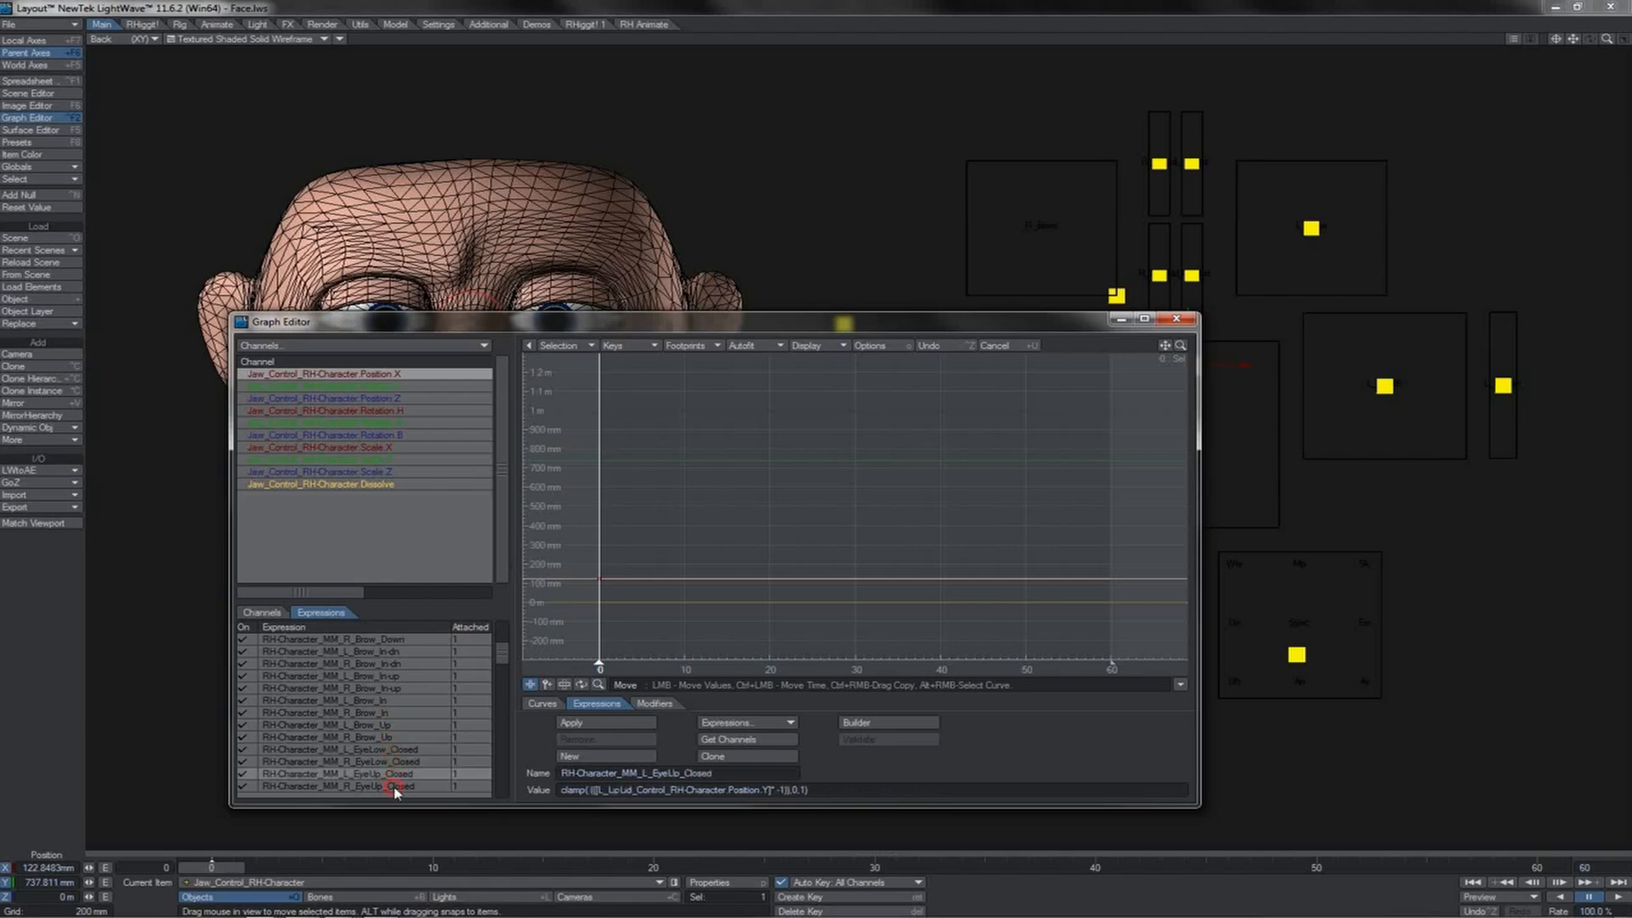
left_click(394, 786)
left_click(1176, 318)
Step: Open the displacement nodes of the Jaw control, reposition the Input node, and add a Morph Map node
key("p")
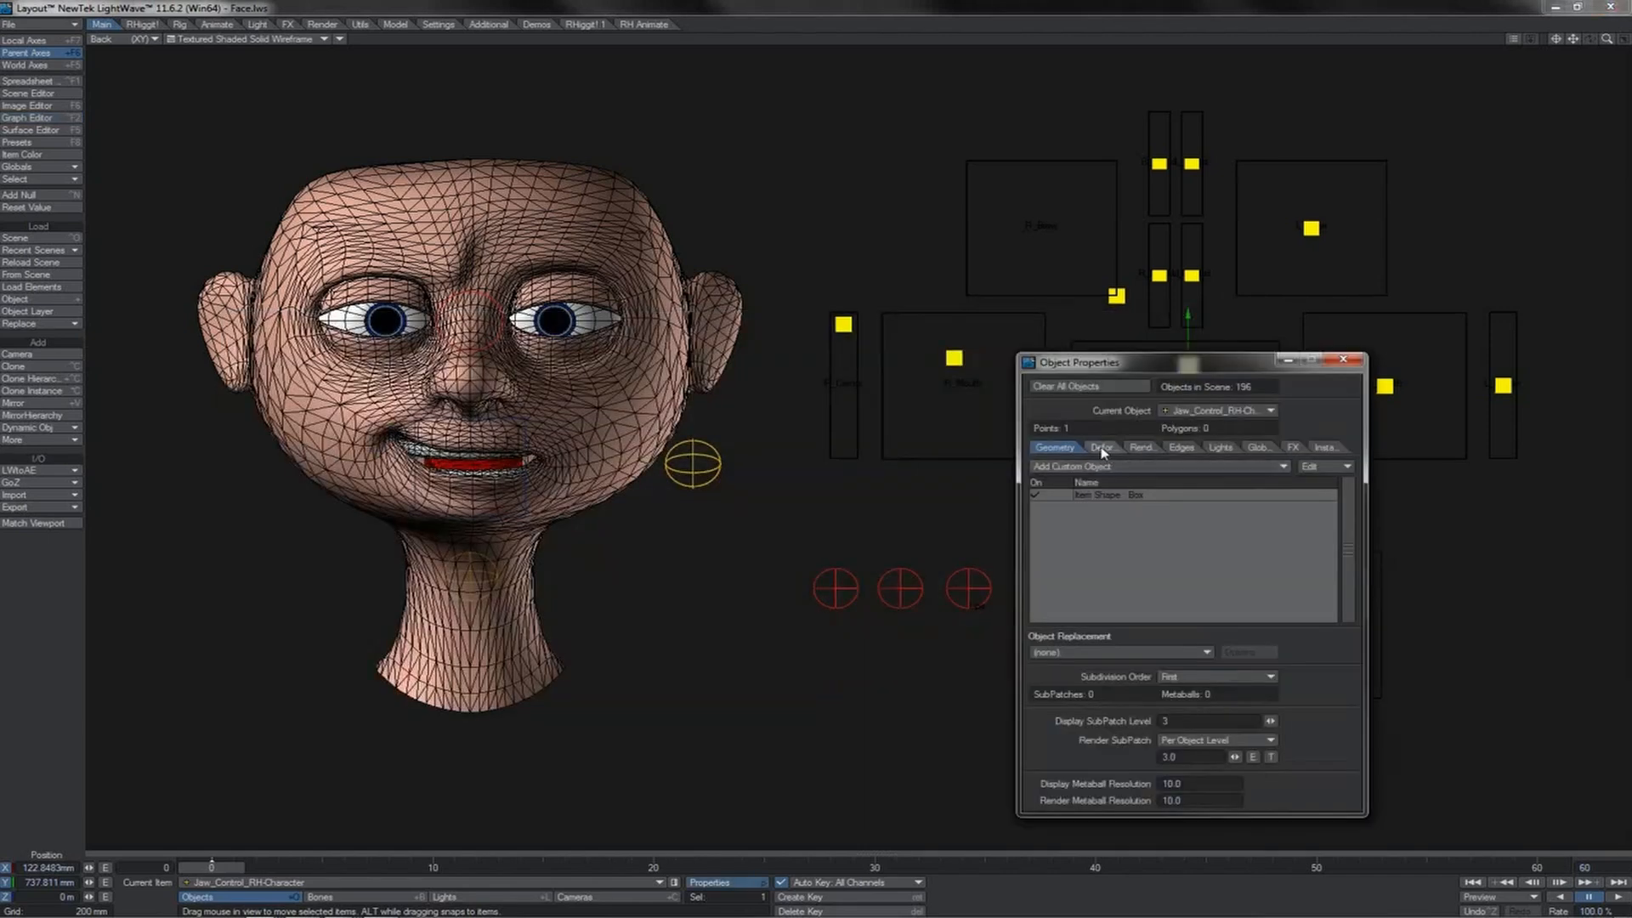
left_click(1102, 449)
left_click(1207, 585)
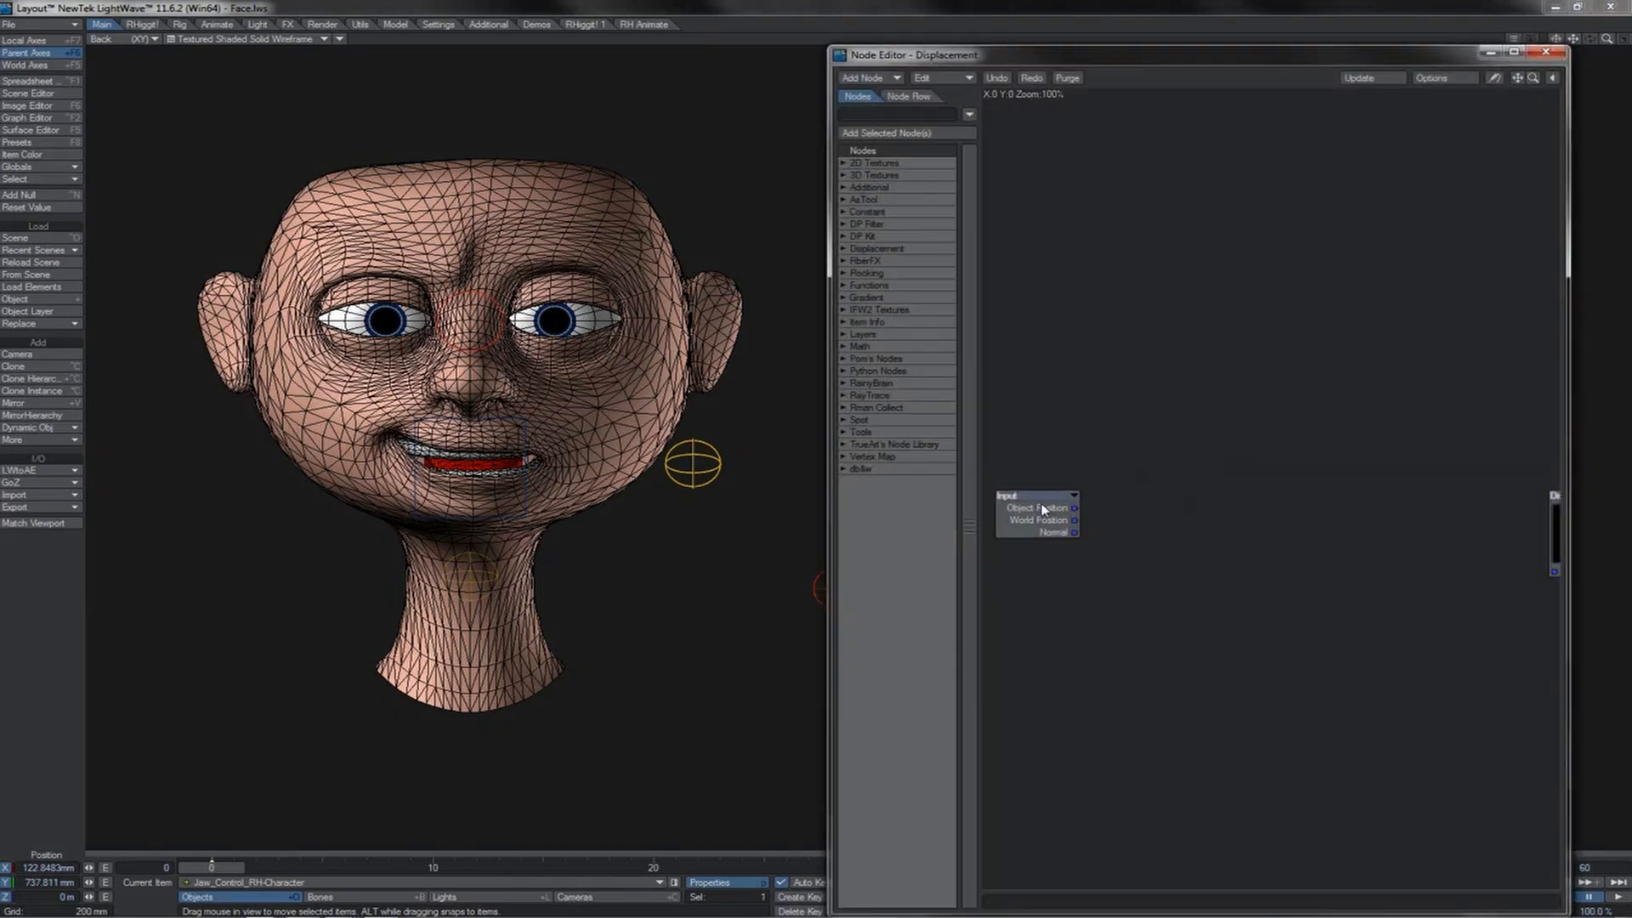
left_click_drag(1041, 507, 1113, 492)
left_click(844, 457)
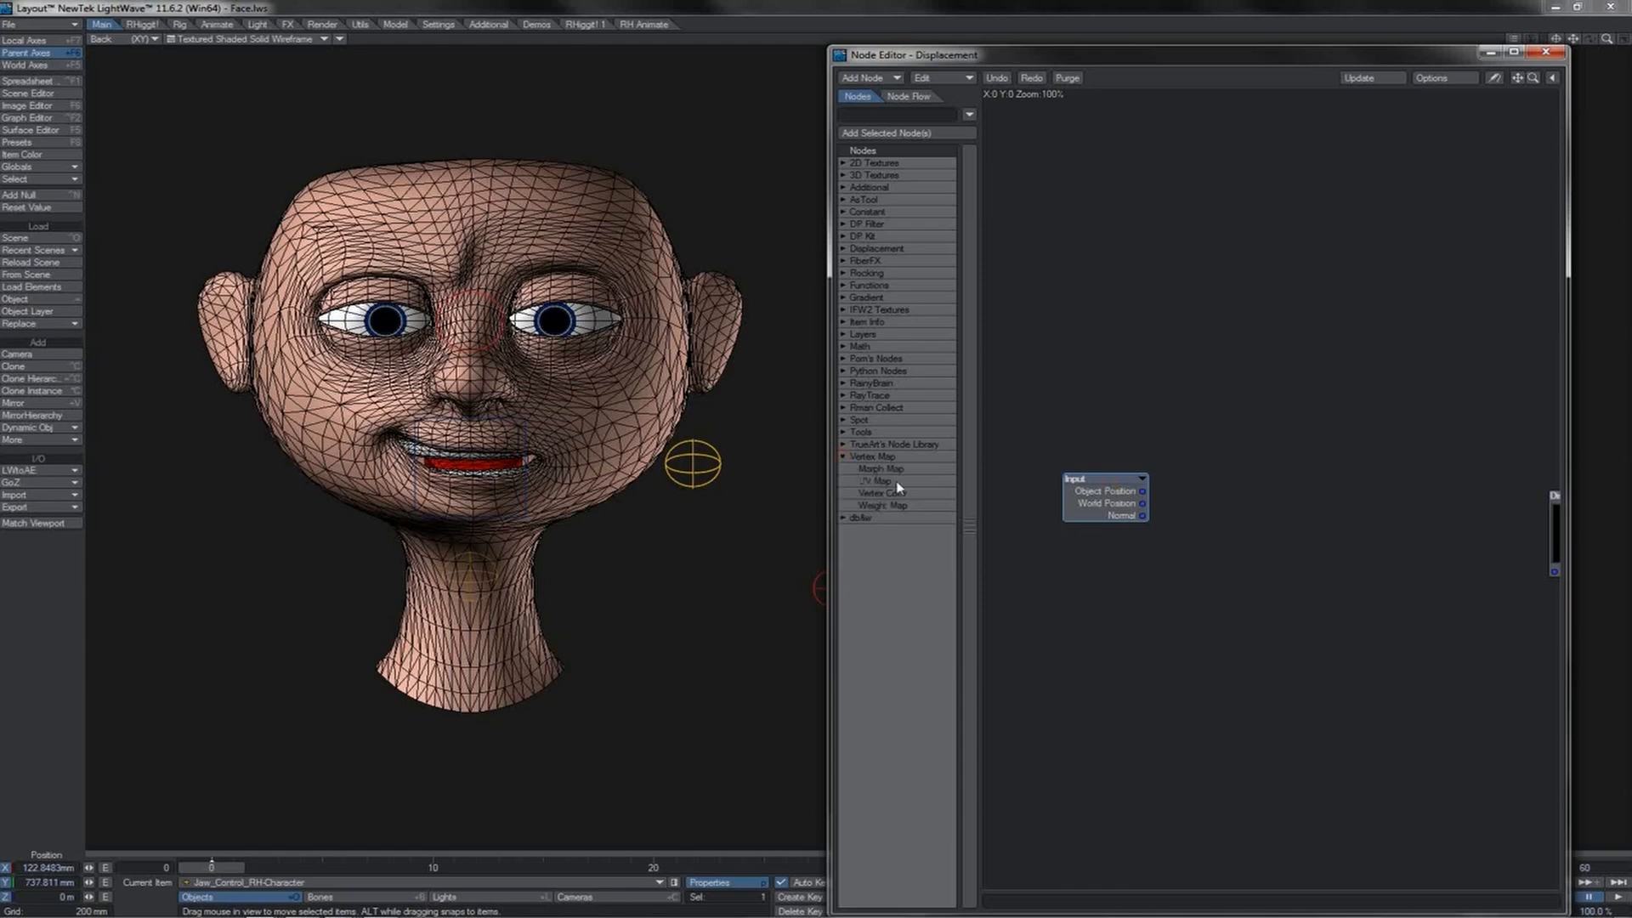
double_click(884, 470)
Step: Add an Item Info node above the Input node, reposition the Morph Map node, and close the object's properties
left_click(869, 322)
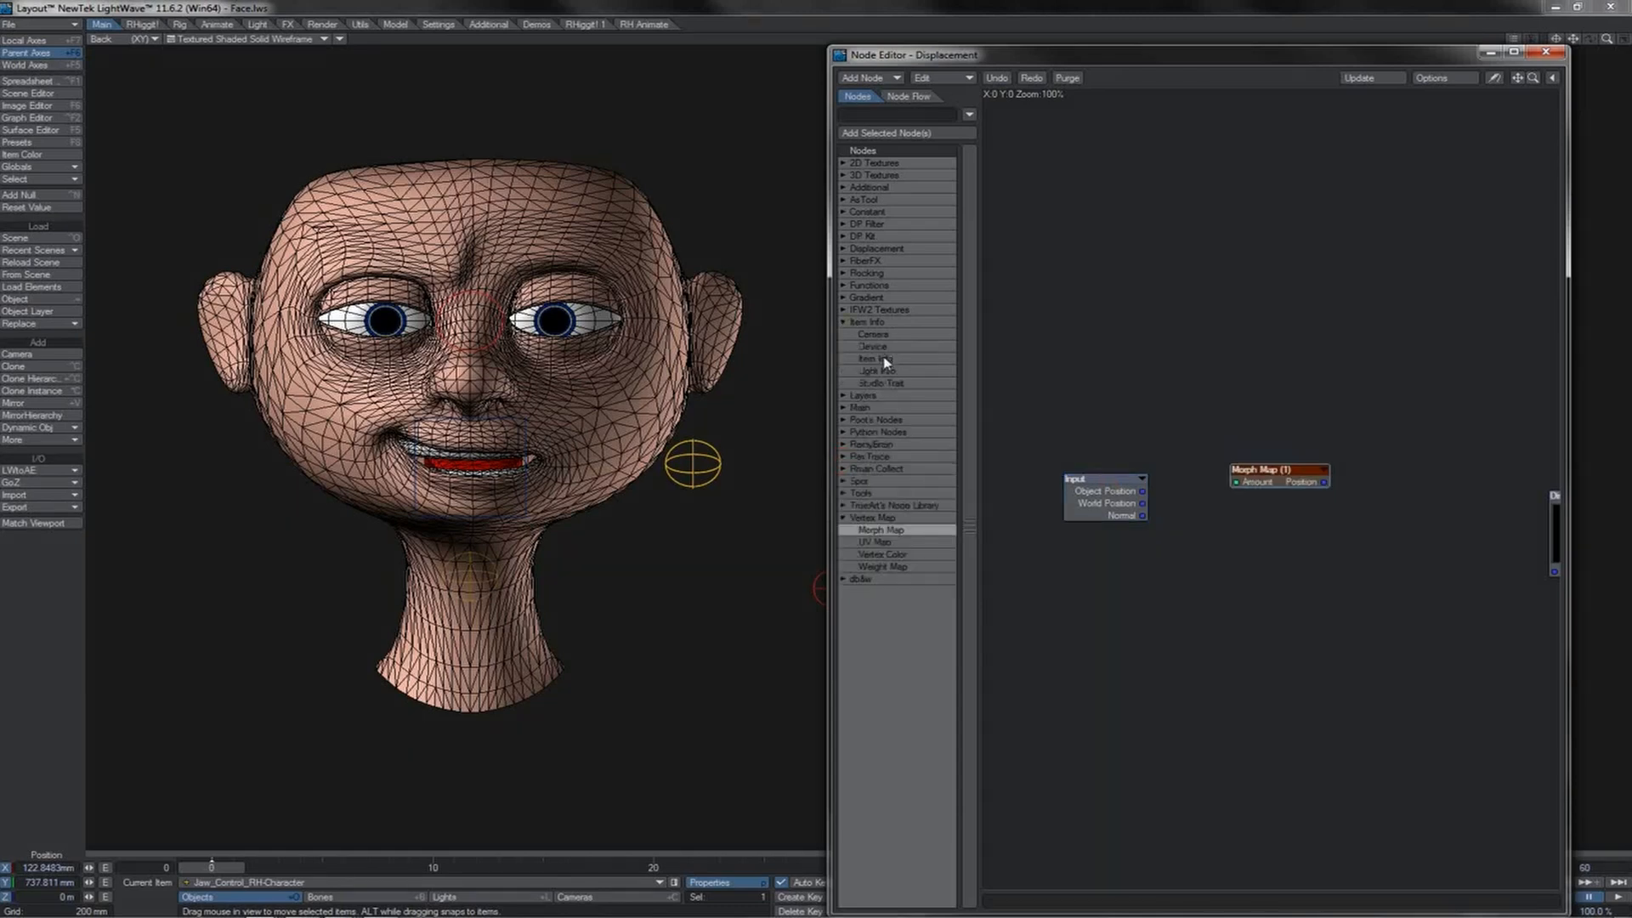
double_click(885, 359)
left_click_drag(1250, 456, 1084, 262)
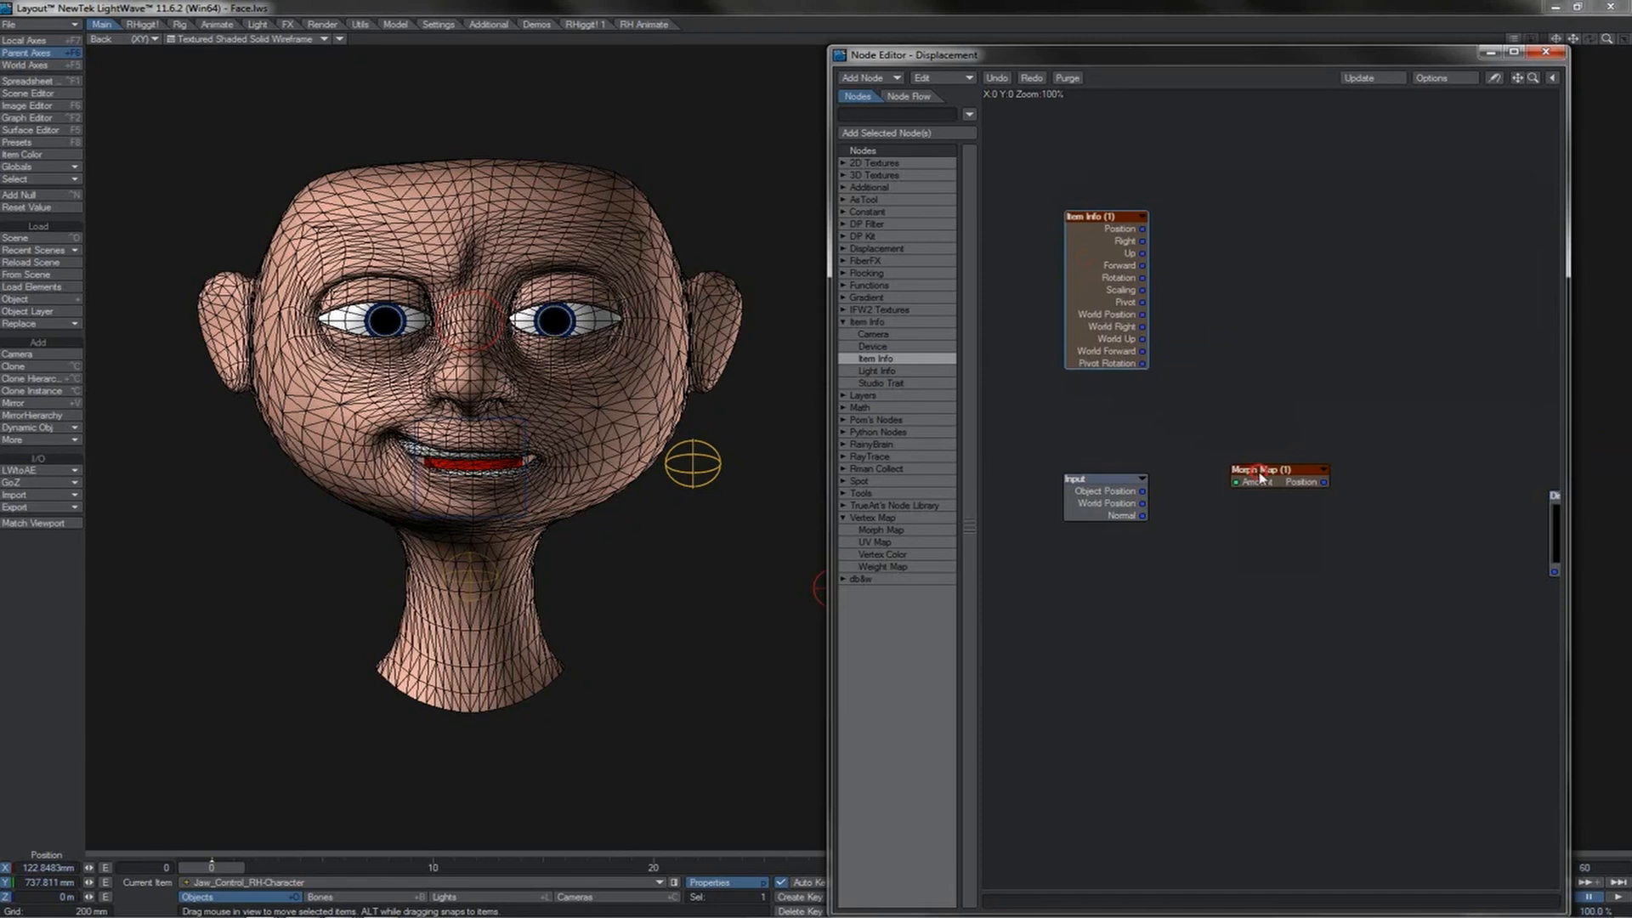
left_click_drag(1260, 477, 1231, 344)
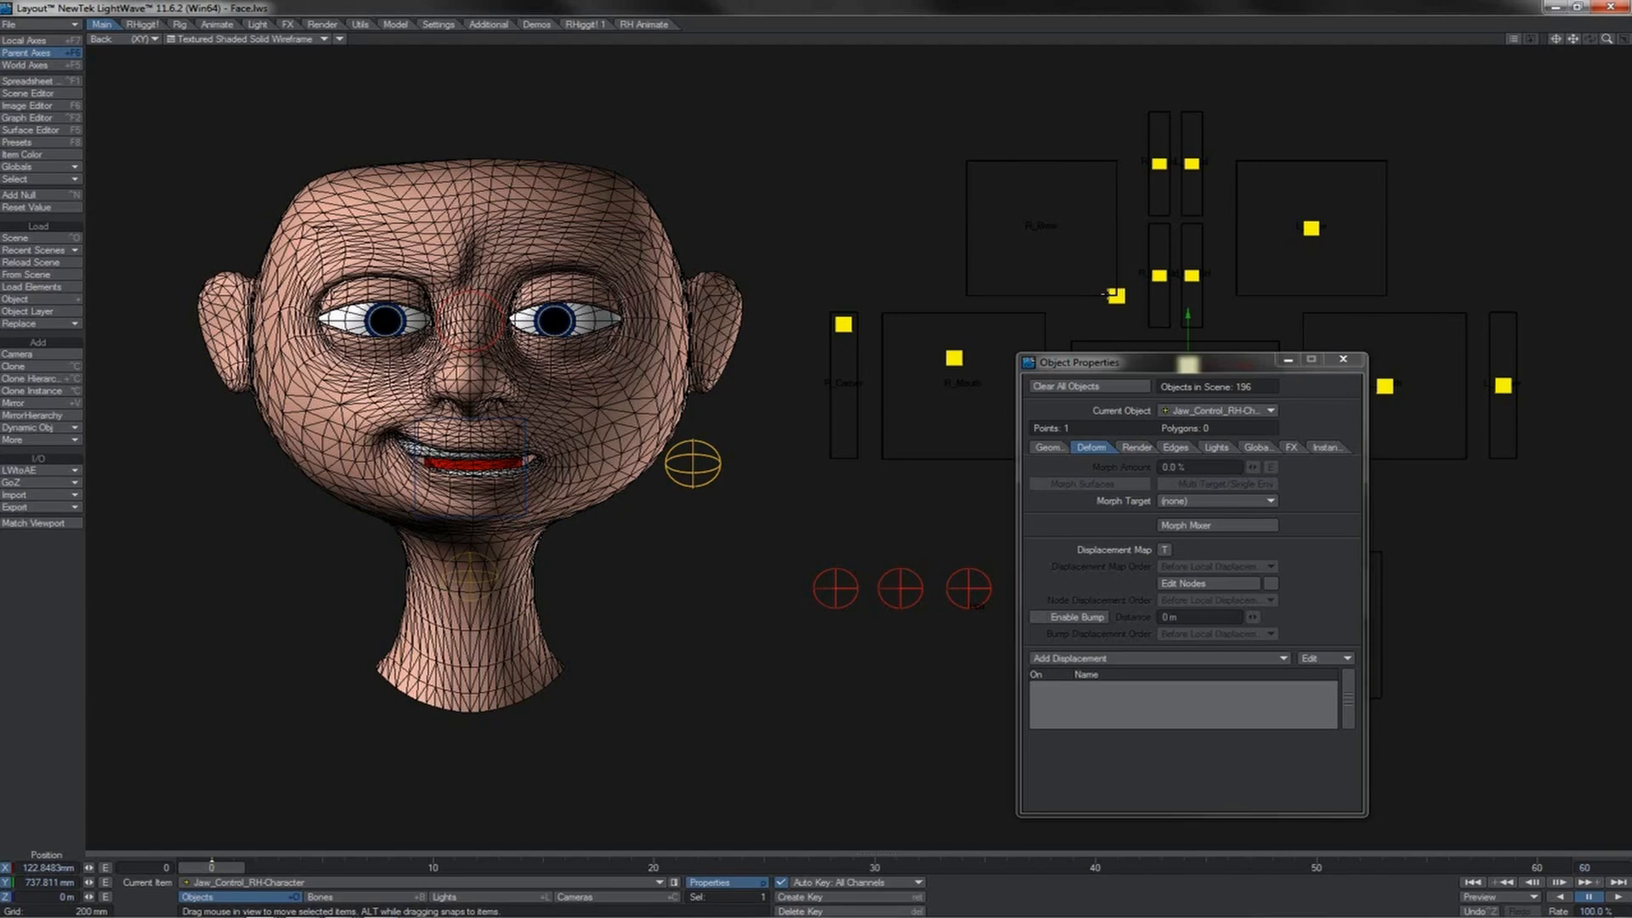
left_click(1343, 358)
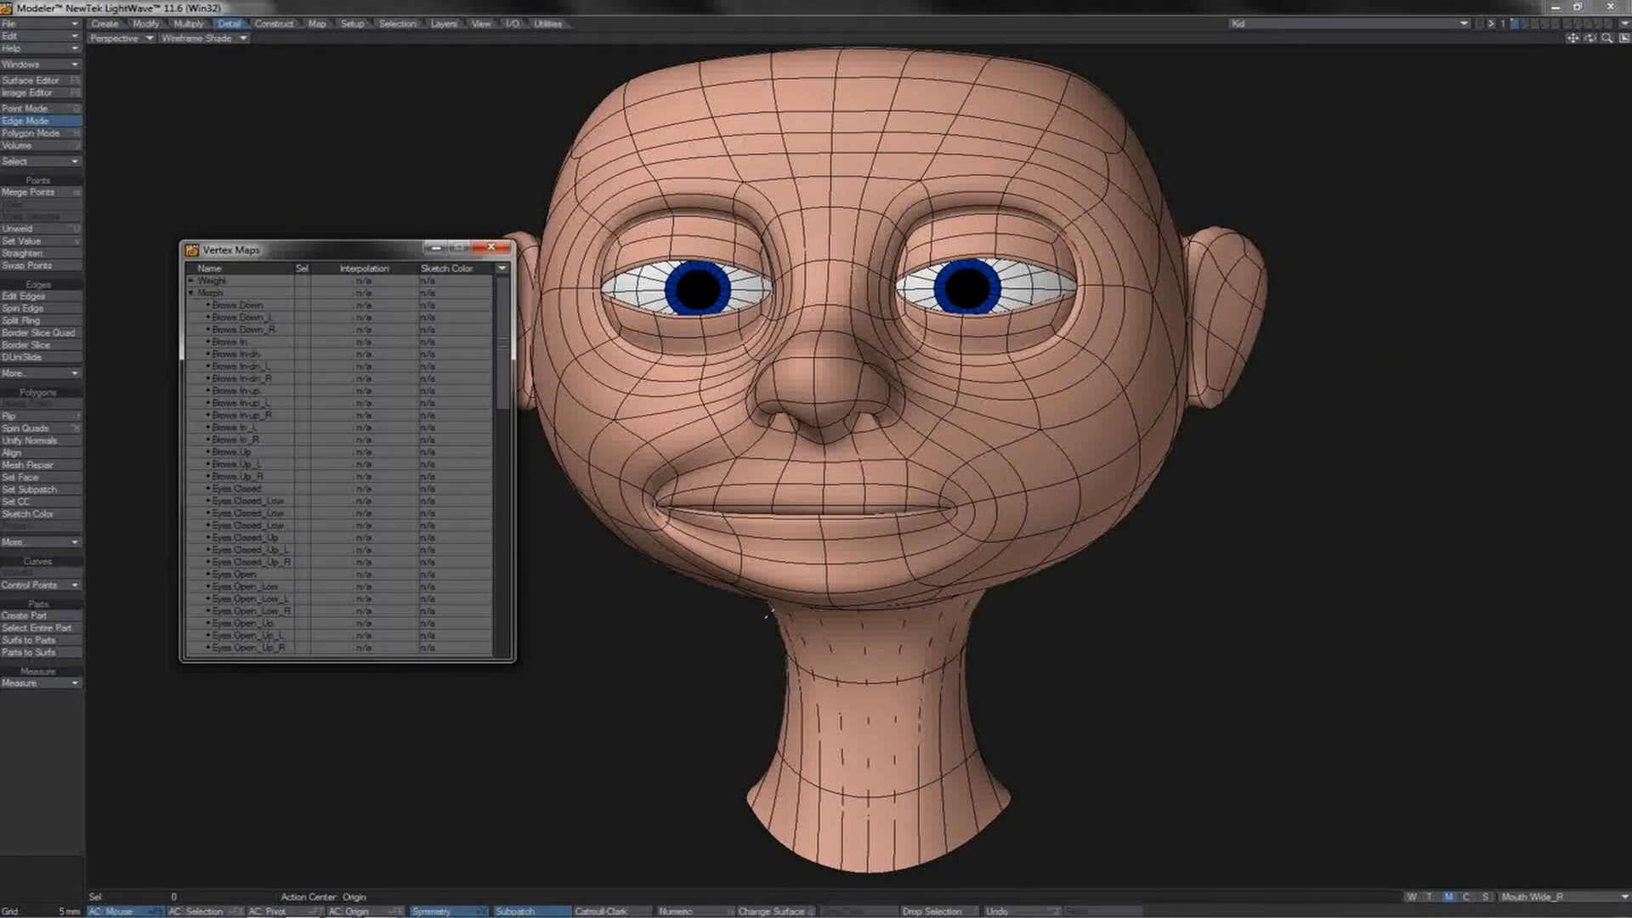
Step: In Modeler, preview the one-sided Brows.Down_L and Brows.Down_R morphs on the Kid head
left_click(253, 317)
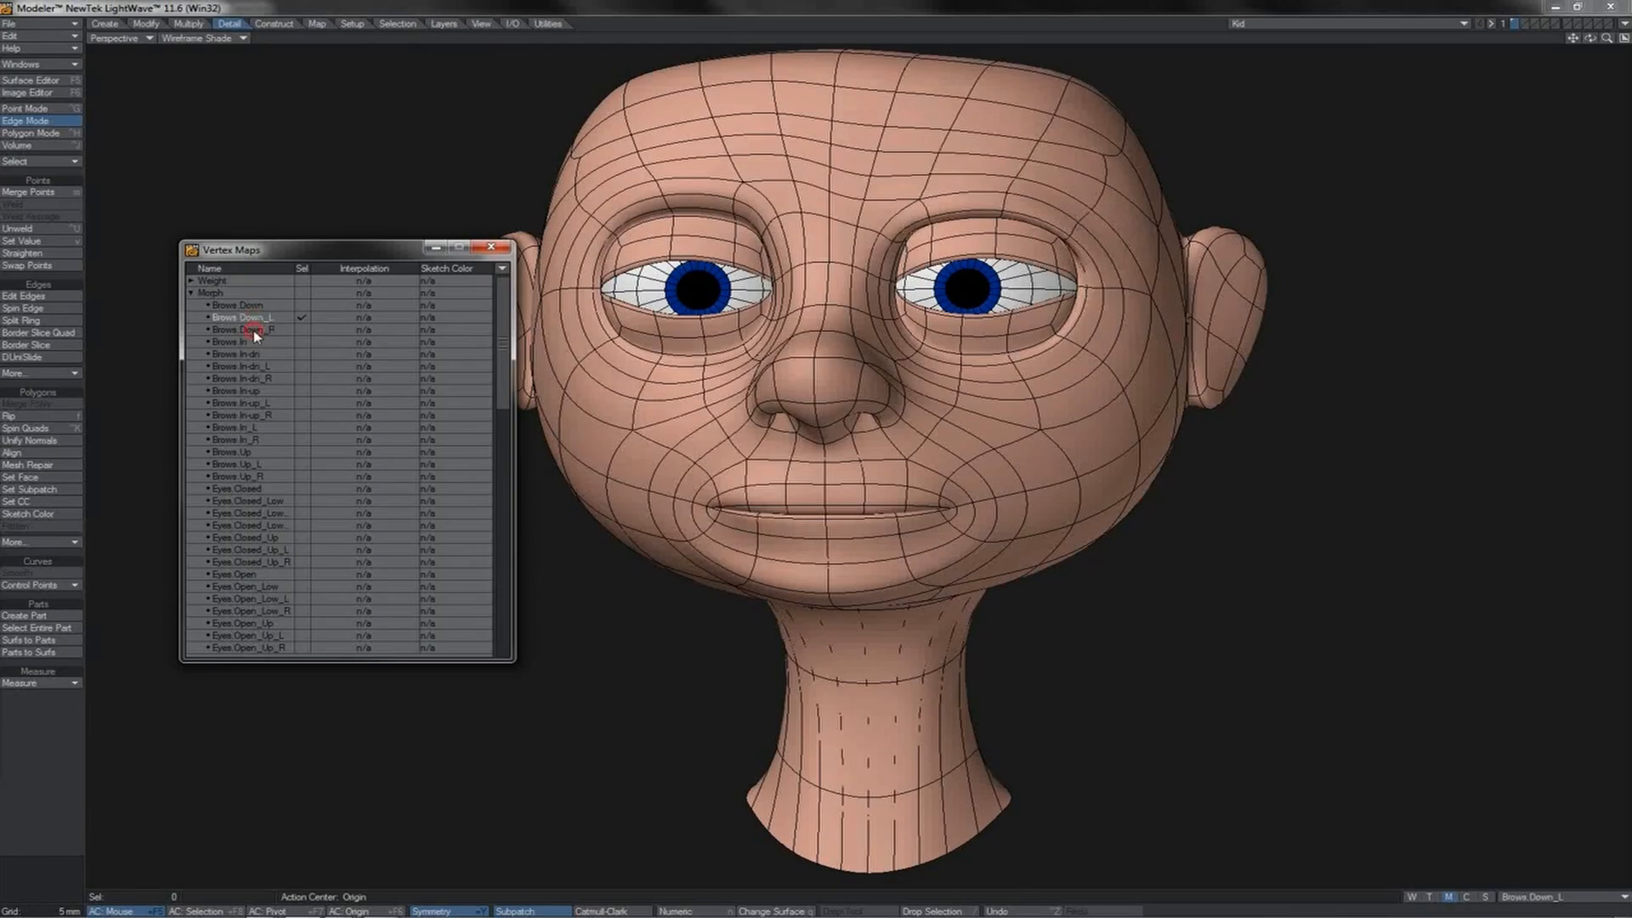
left_click(252, 329)
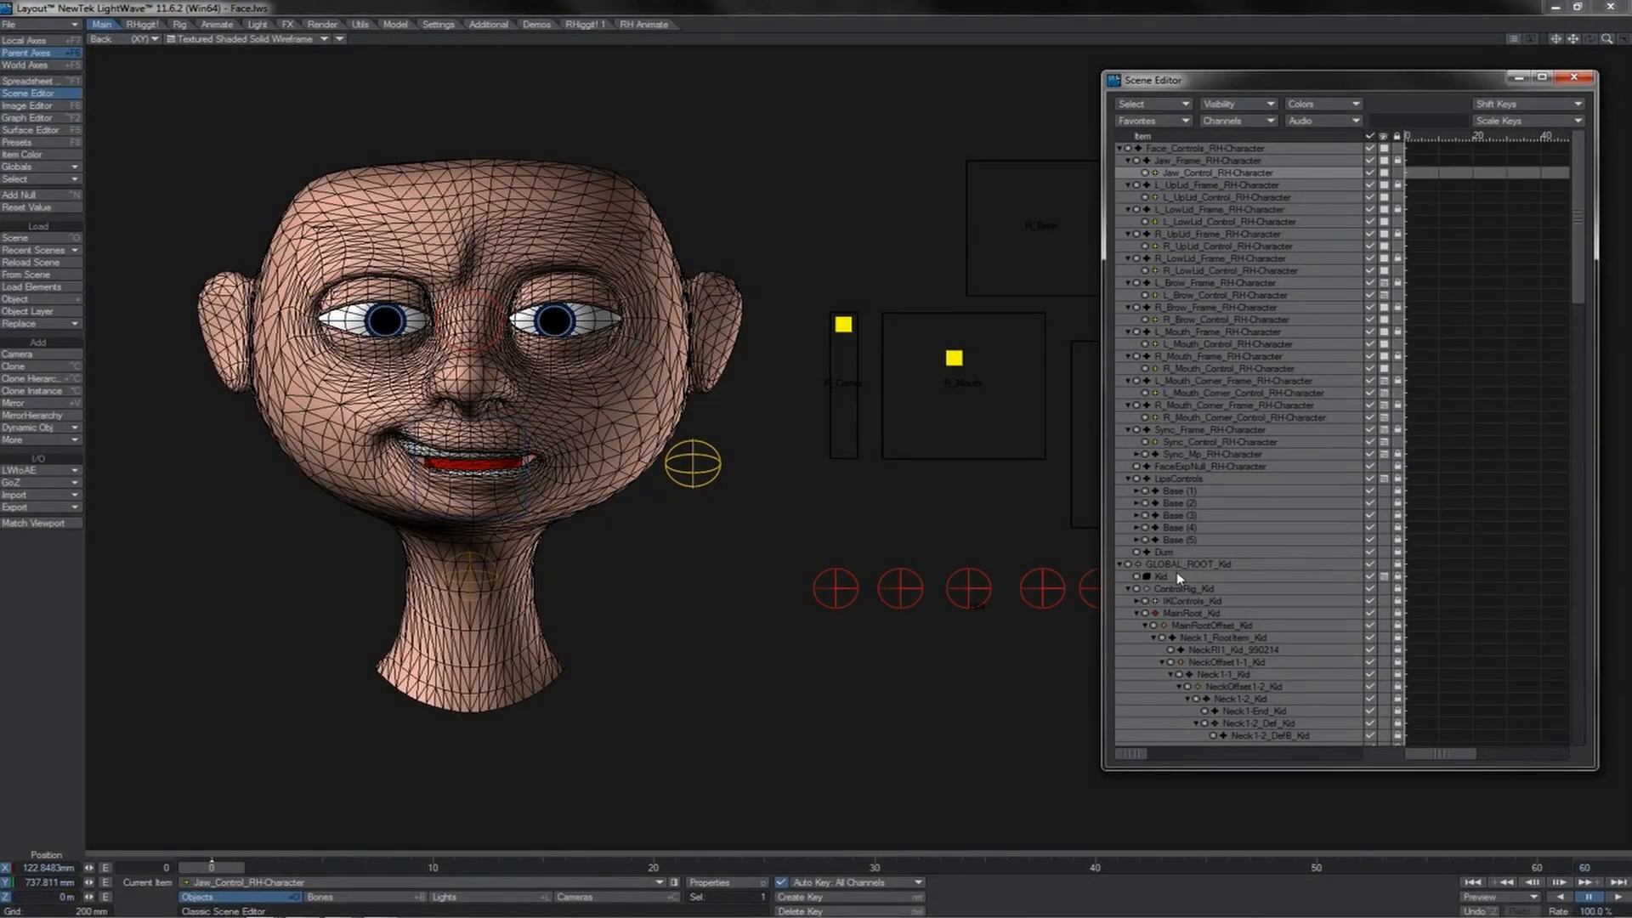
Step: In Layout, copy the Kid object's Morph Mixer displacement and bring up the paste option for the LipsControls object
double_click(1176, 574)
left_click_drag(1127, 364, 906, 178)
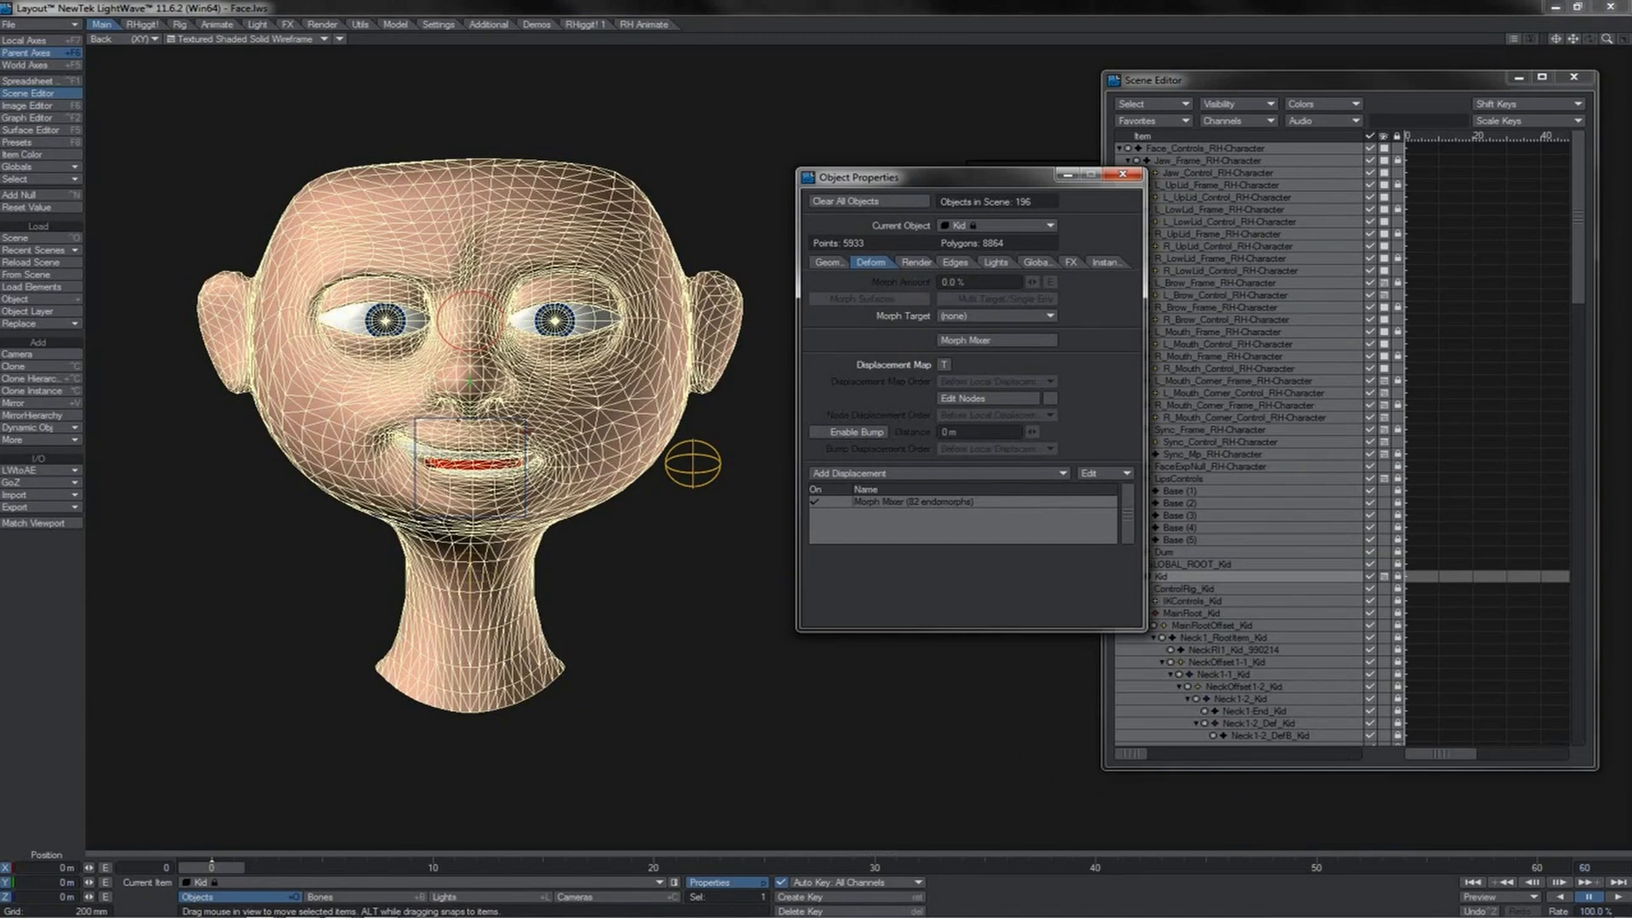
right_click(869, 506)
left_click(873, 527)
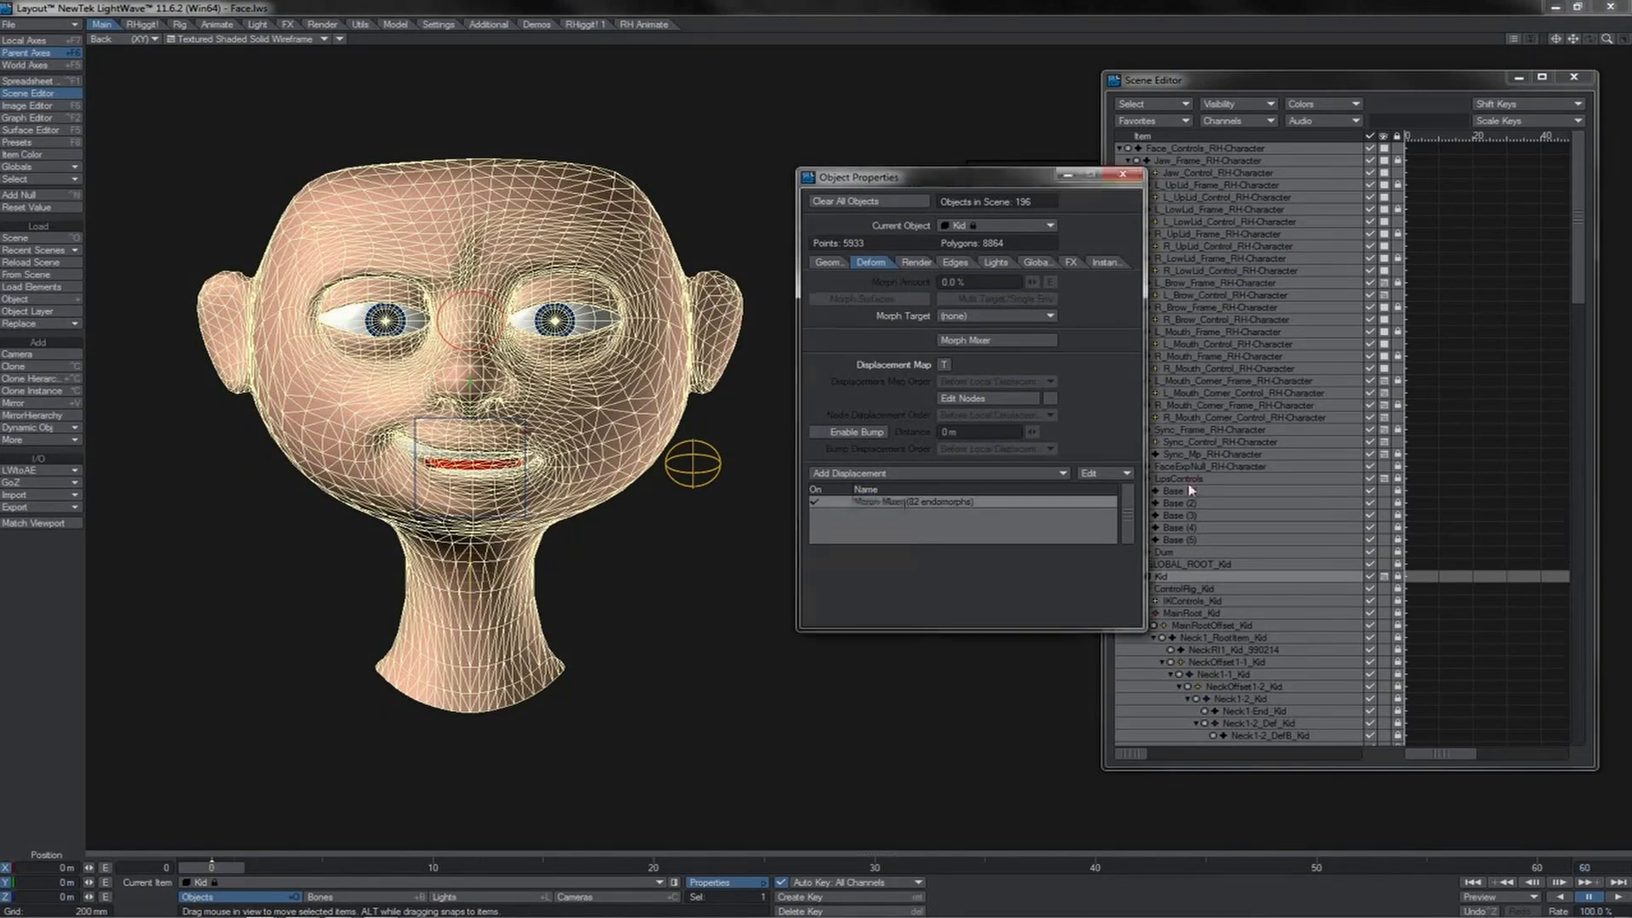
left_click(1190, 479)
left_click(1093, 449)
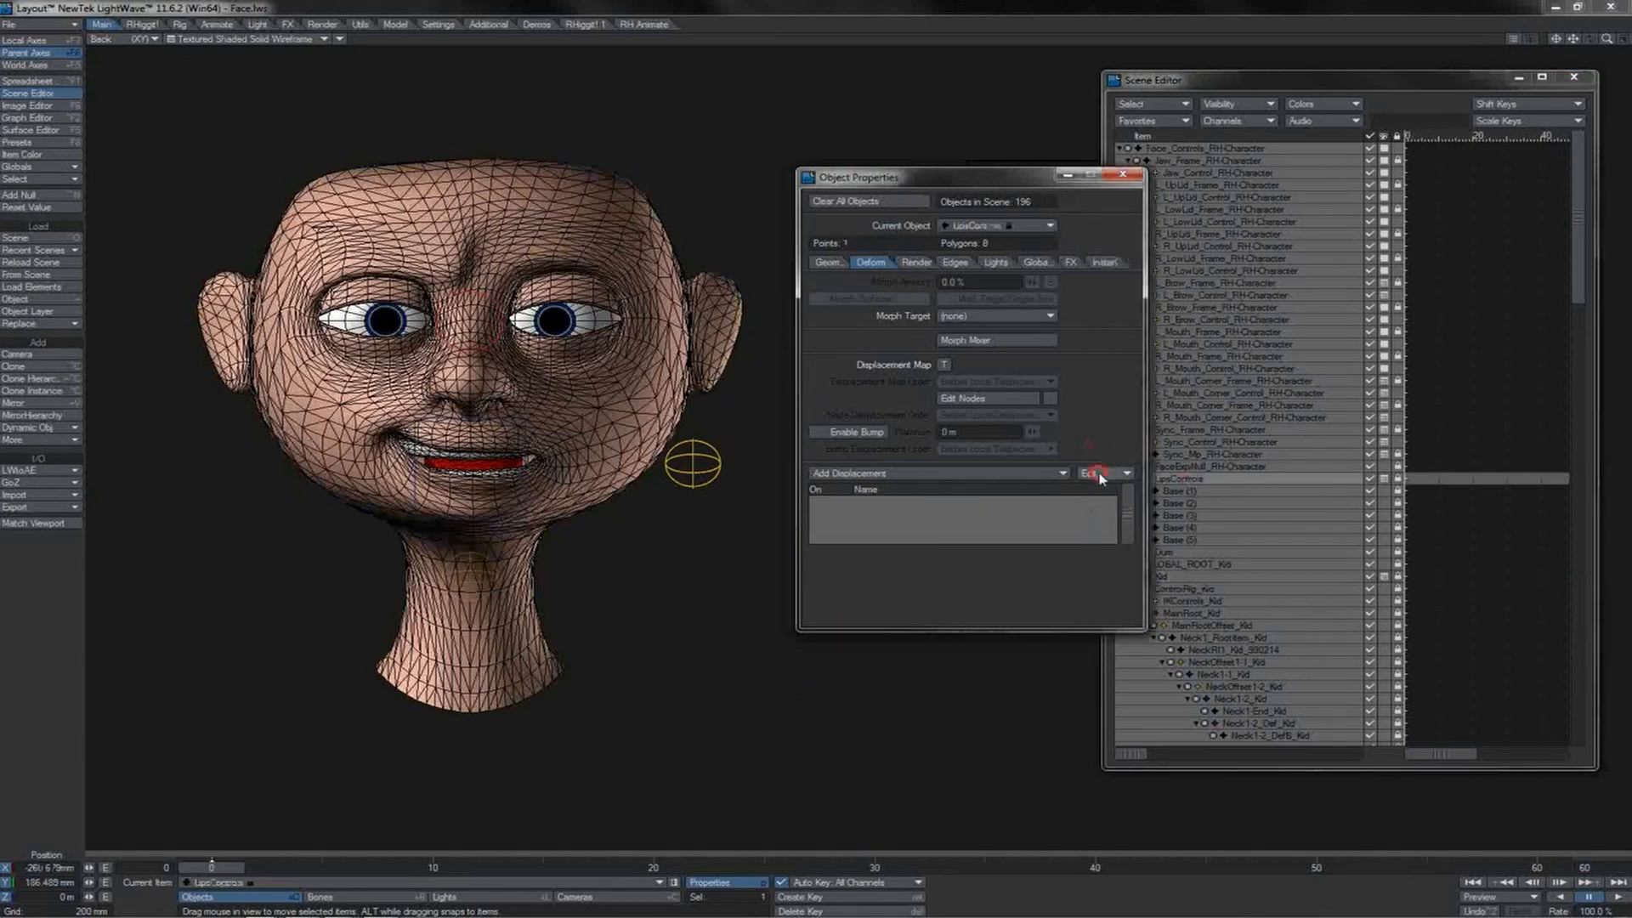
left_click(1099, 476)
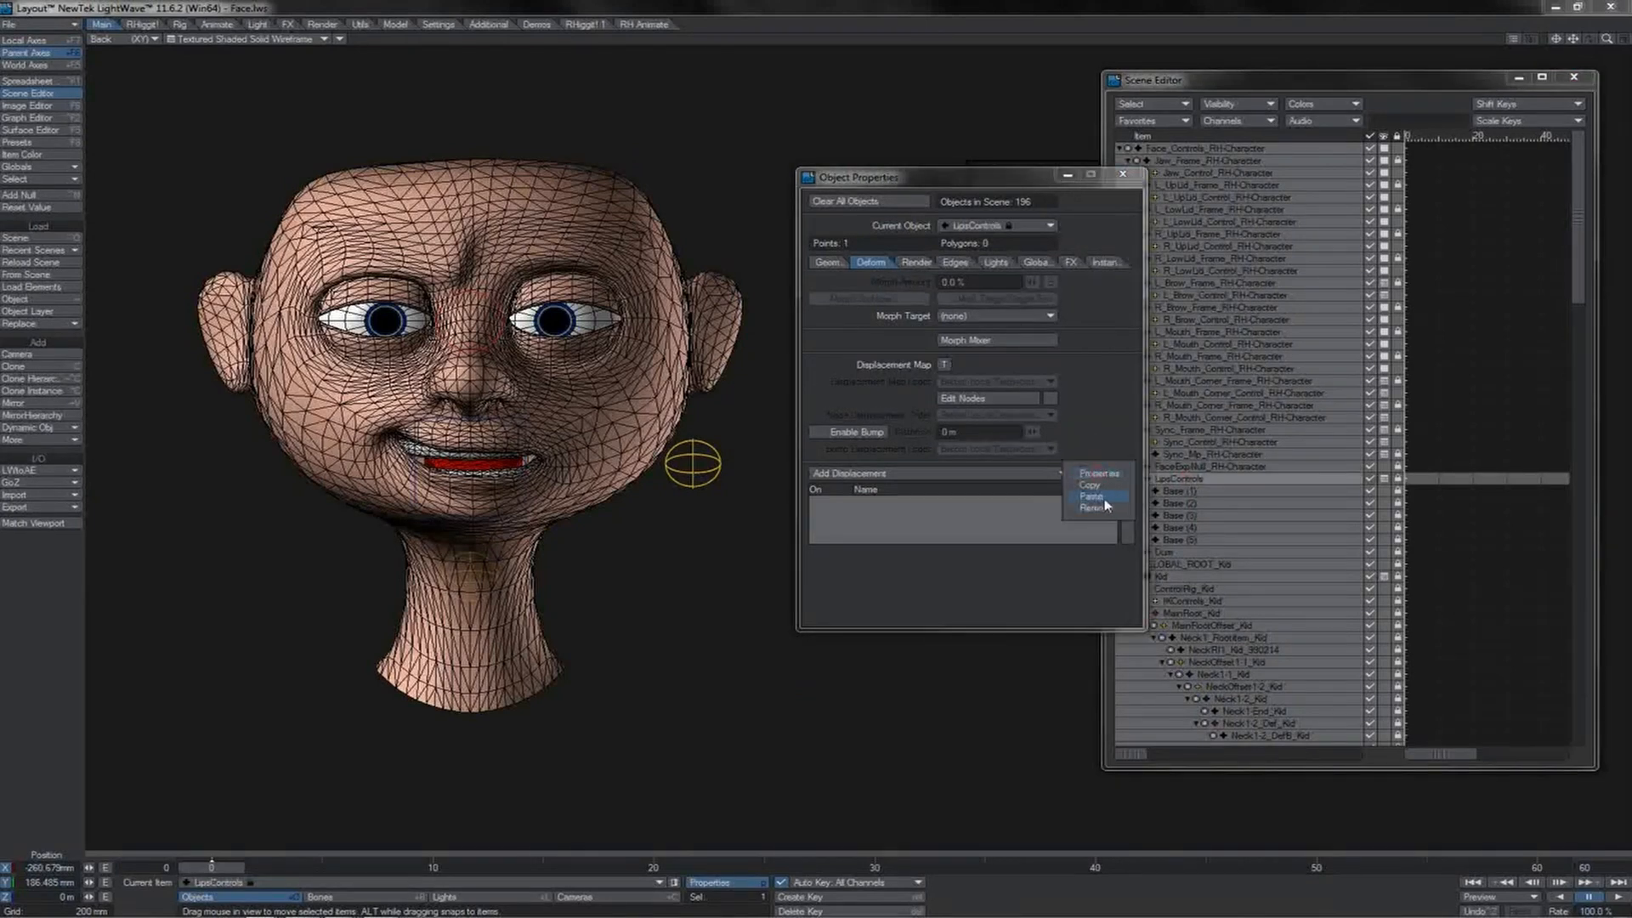
Step: Look at the Brows.In-dn_R morph in Modeler and at the Jaw control's channels in Layout's Graph Editor
left_click(306, 906)
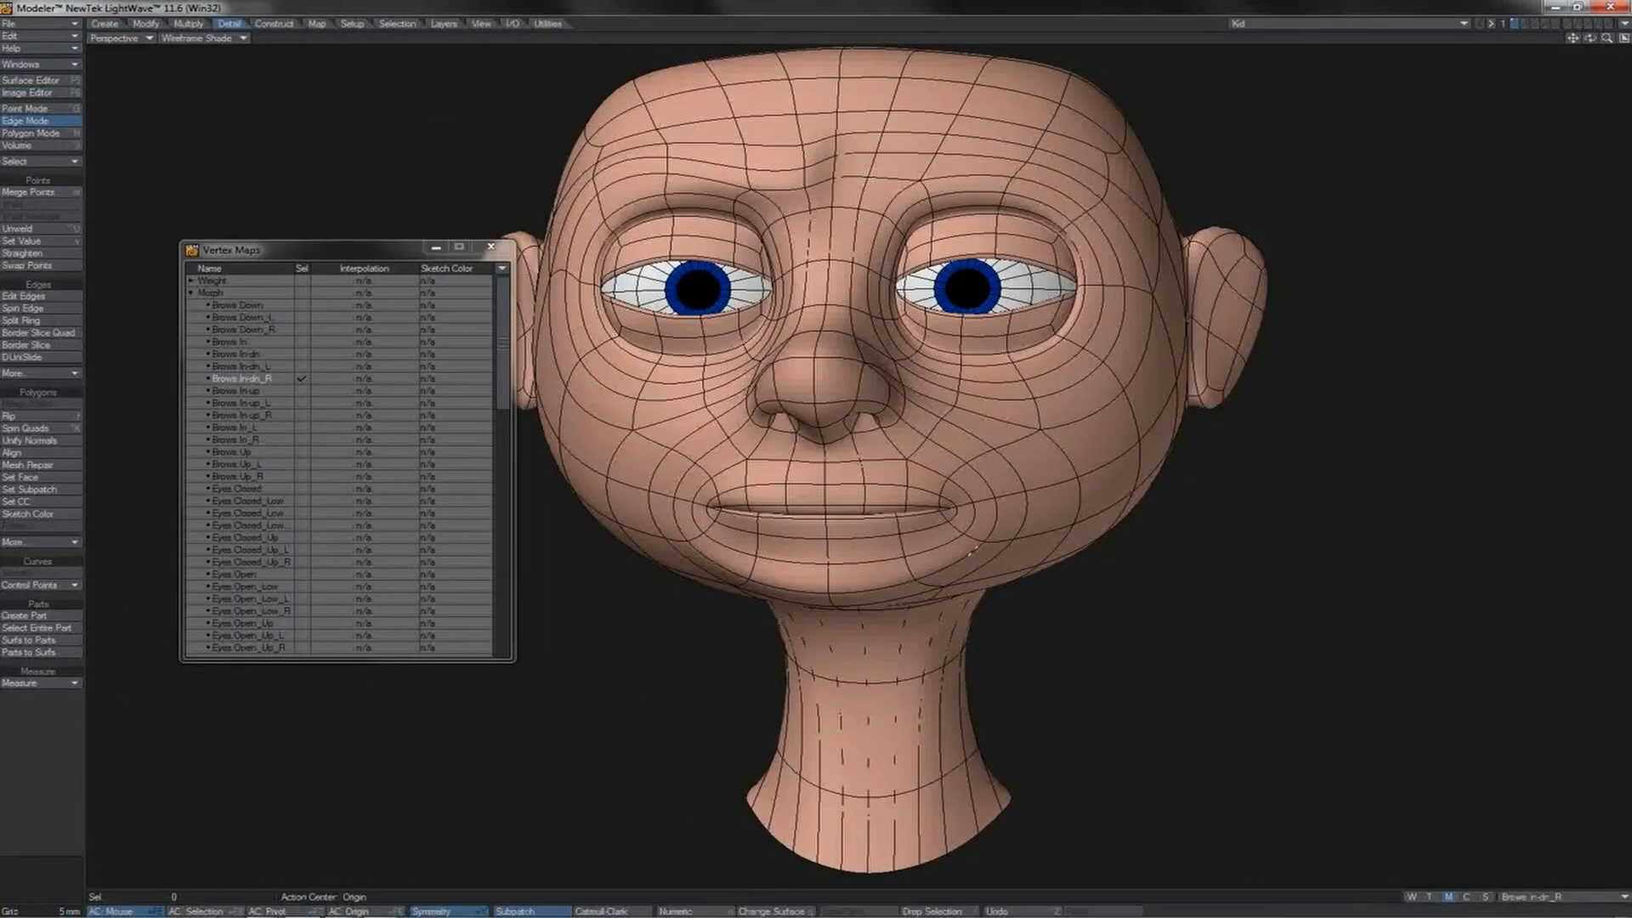
key("alt+Tab")
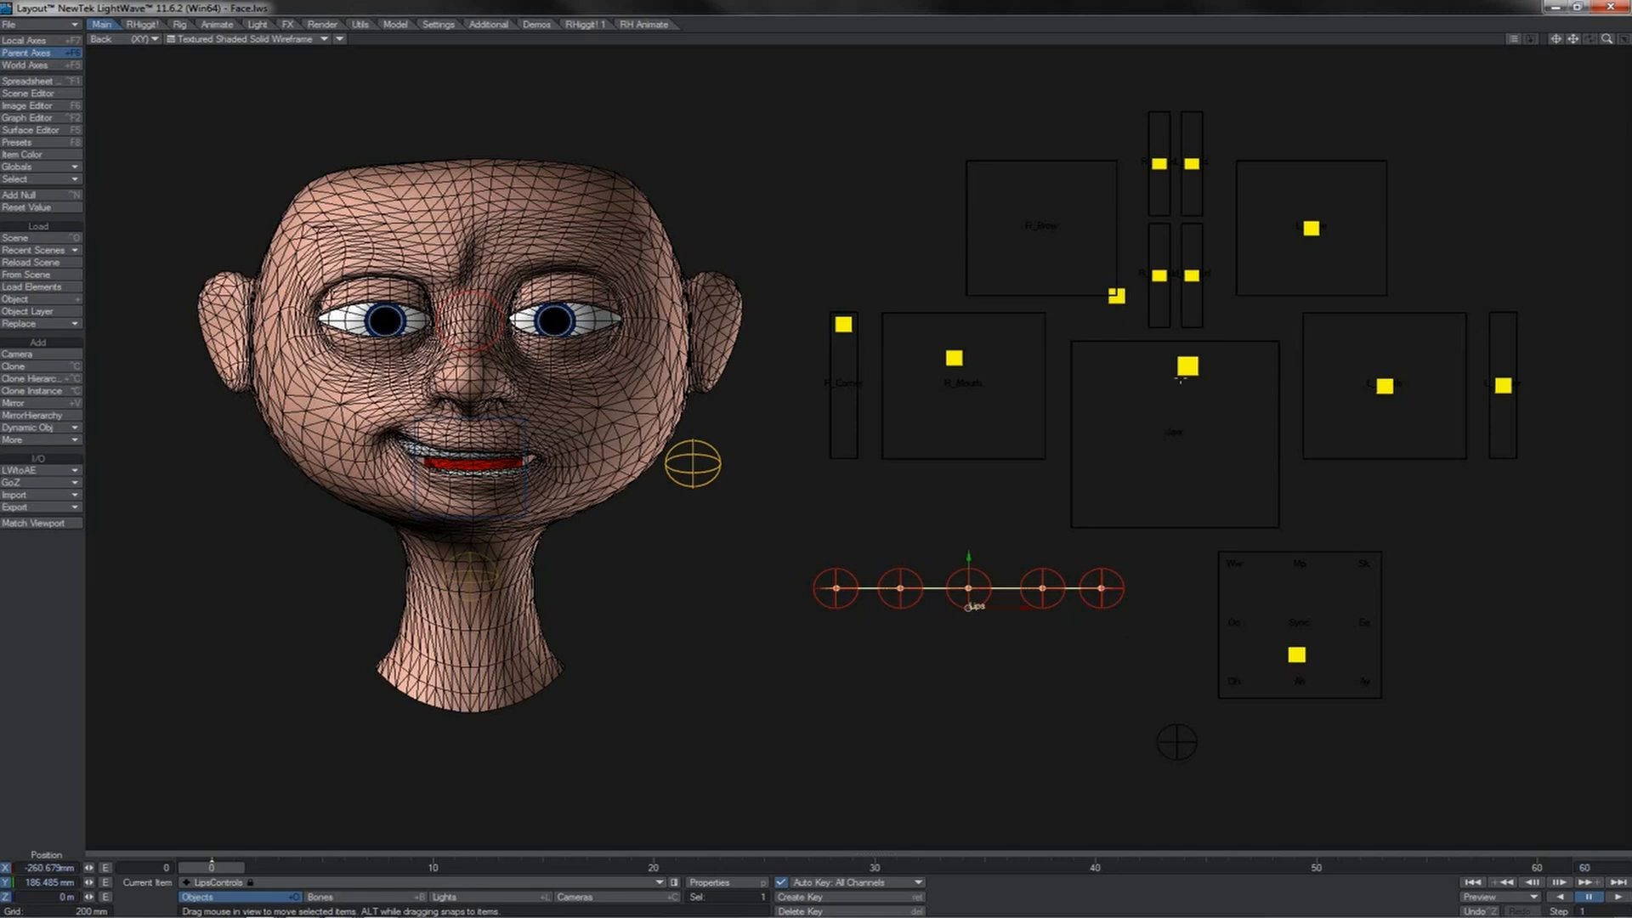
left_click(1181, 378)
key("F2")
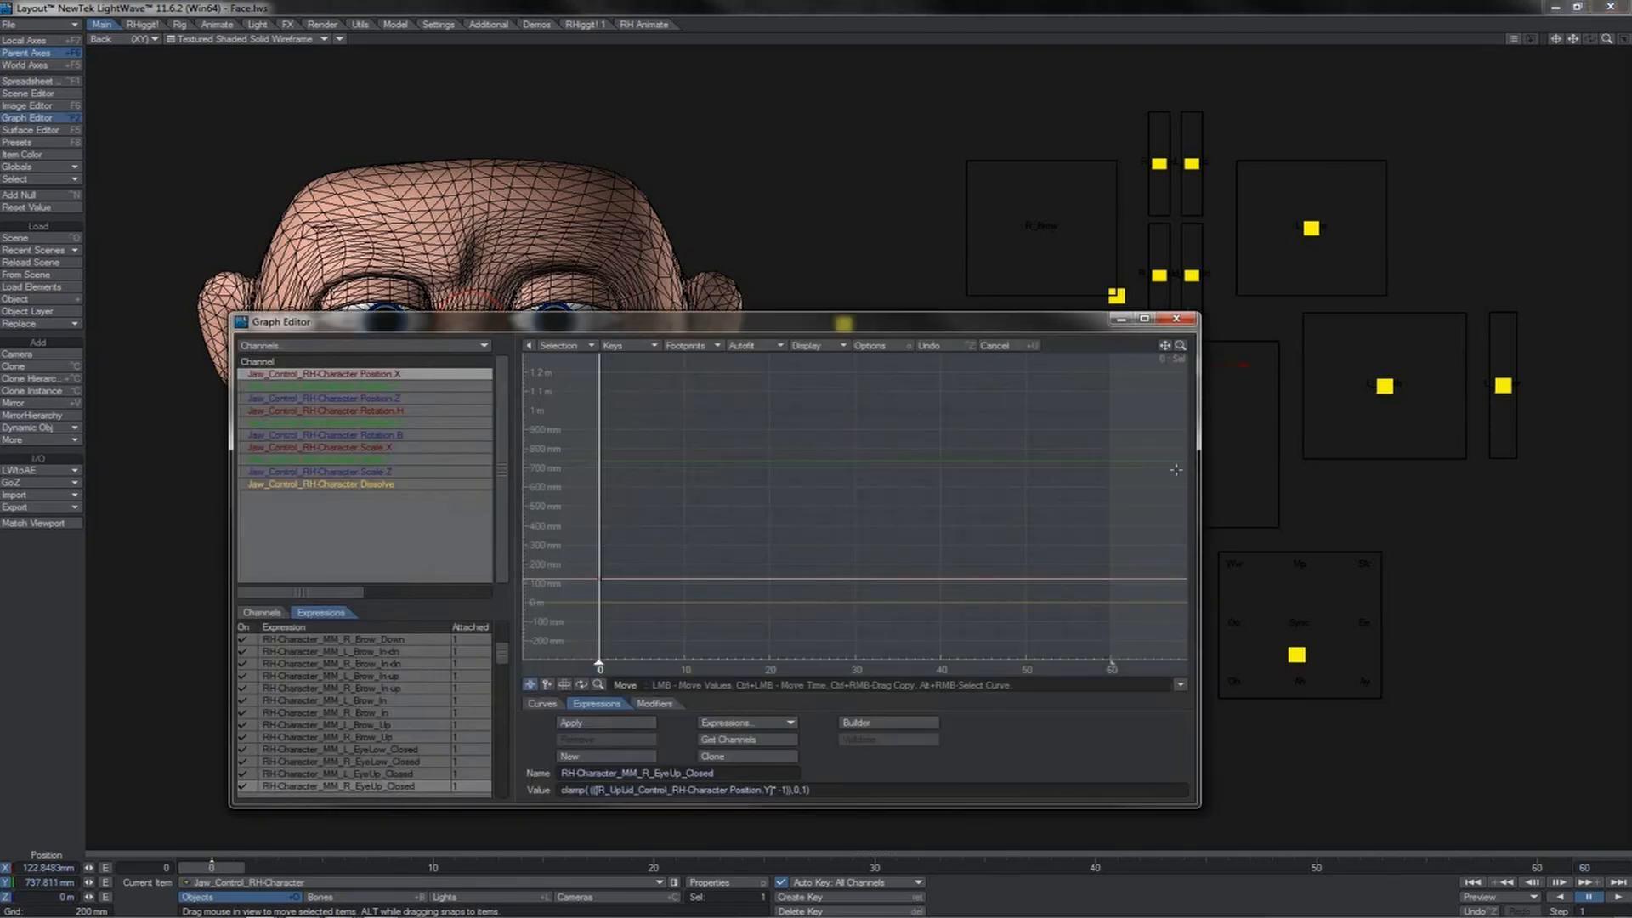
left_click(1176, 319)
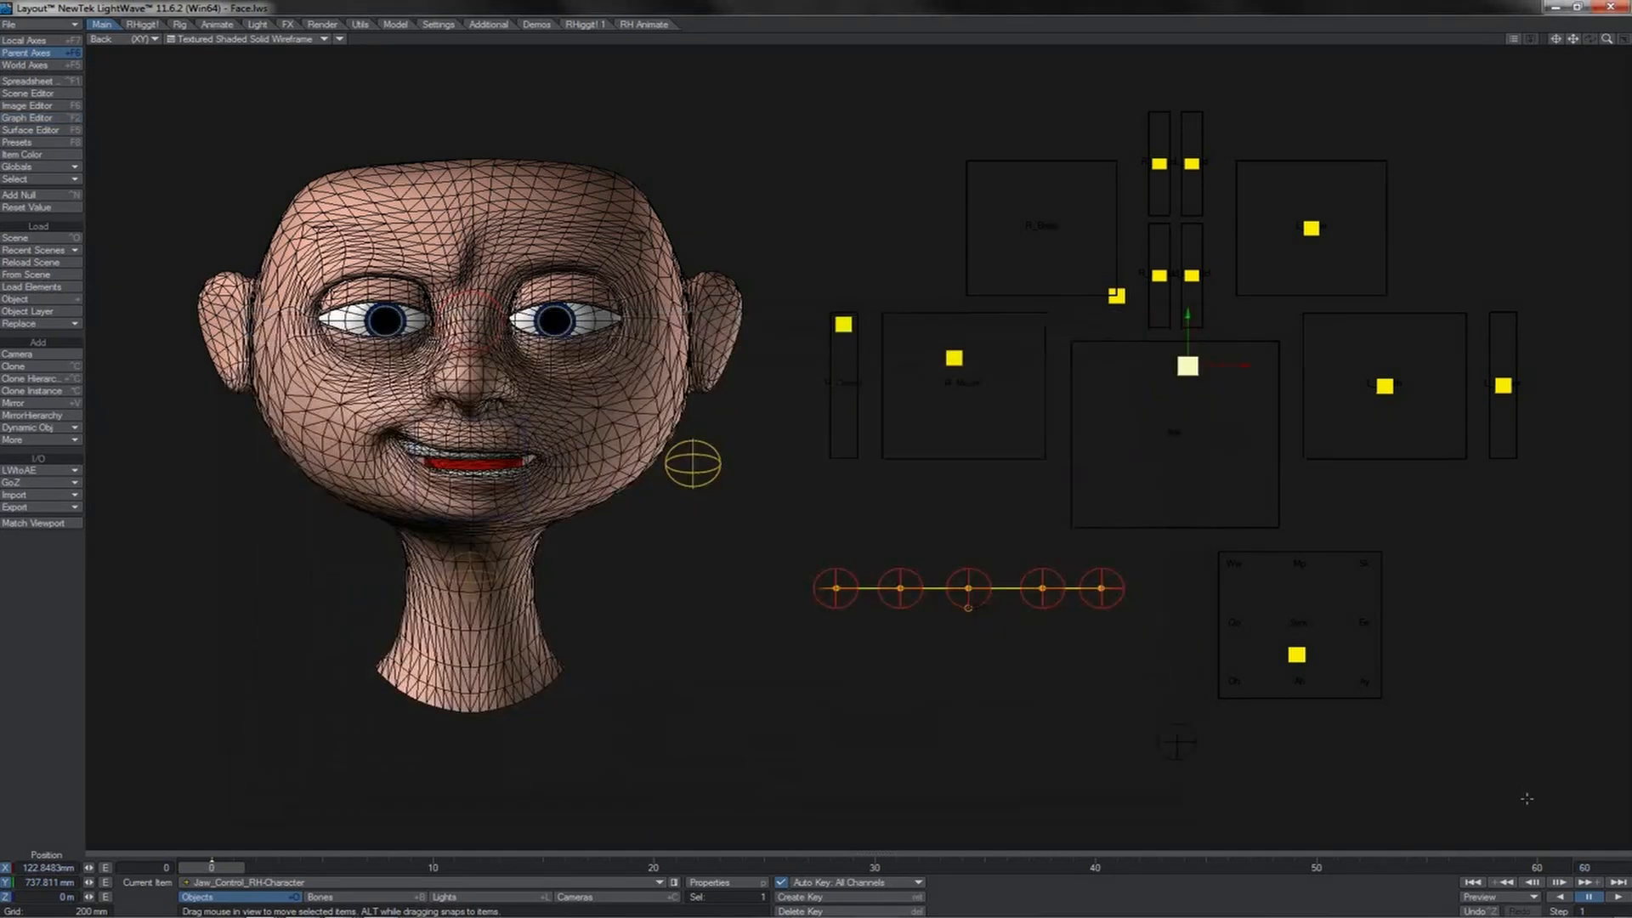
Step: Play the animation, pause it at frame 21, and move the L_Mouth control to about X 543 mm, Y 909 mm
left_click(1615, 898)
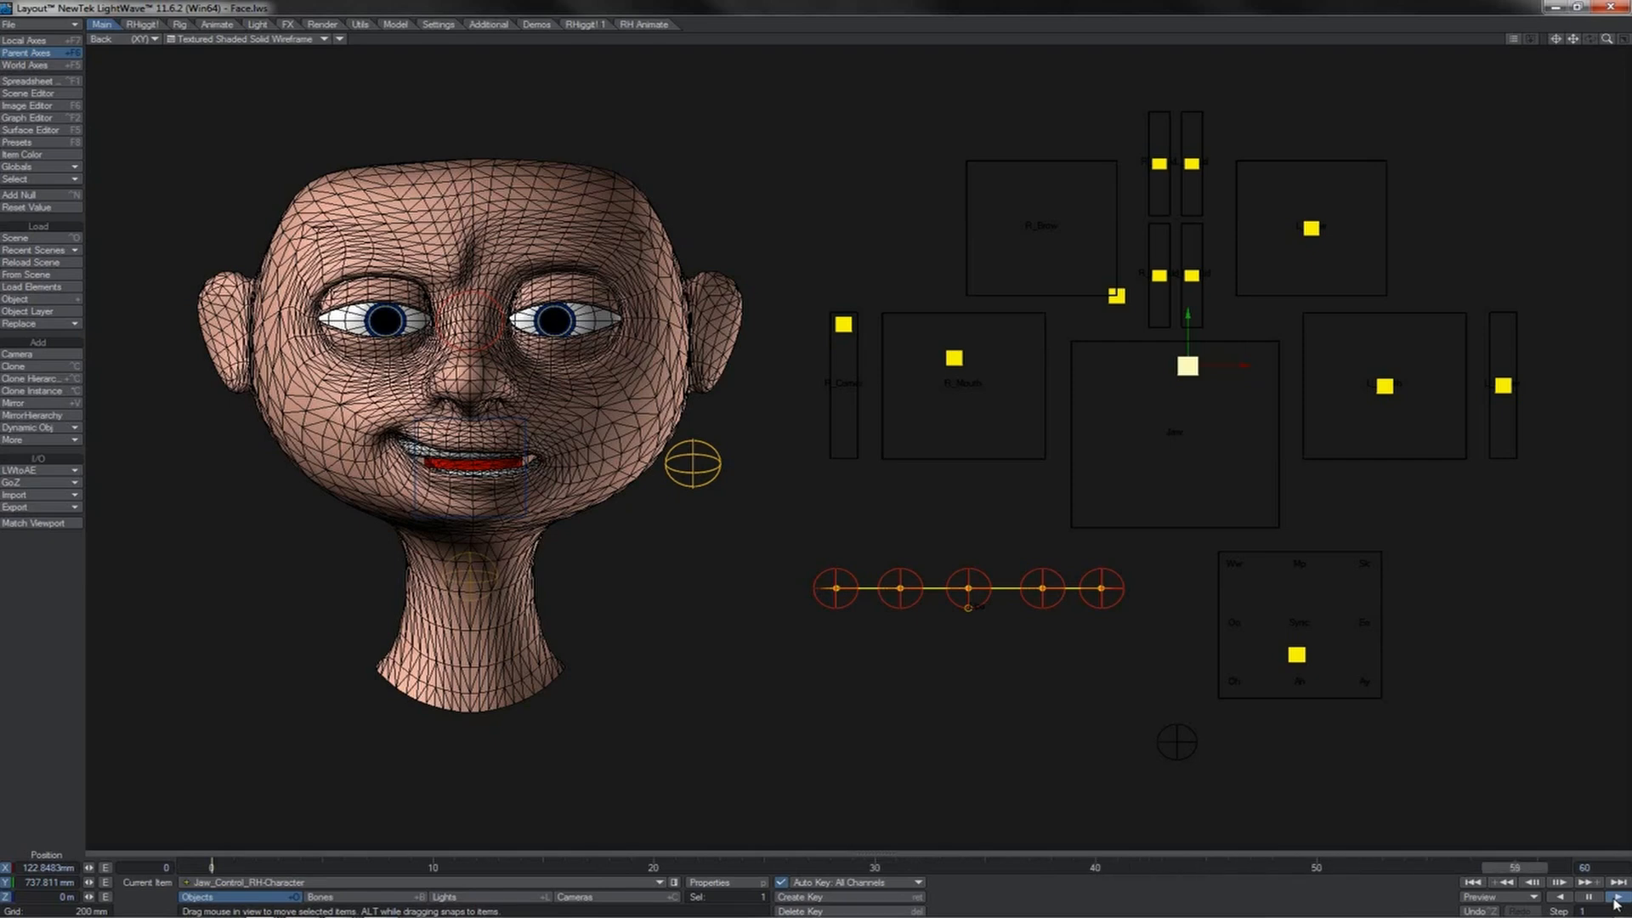
left_click(1586, 897)
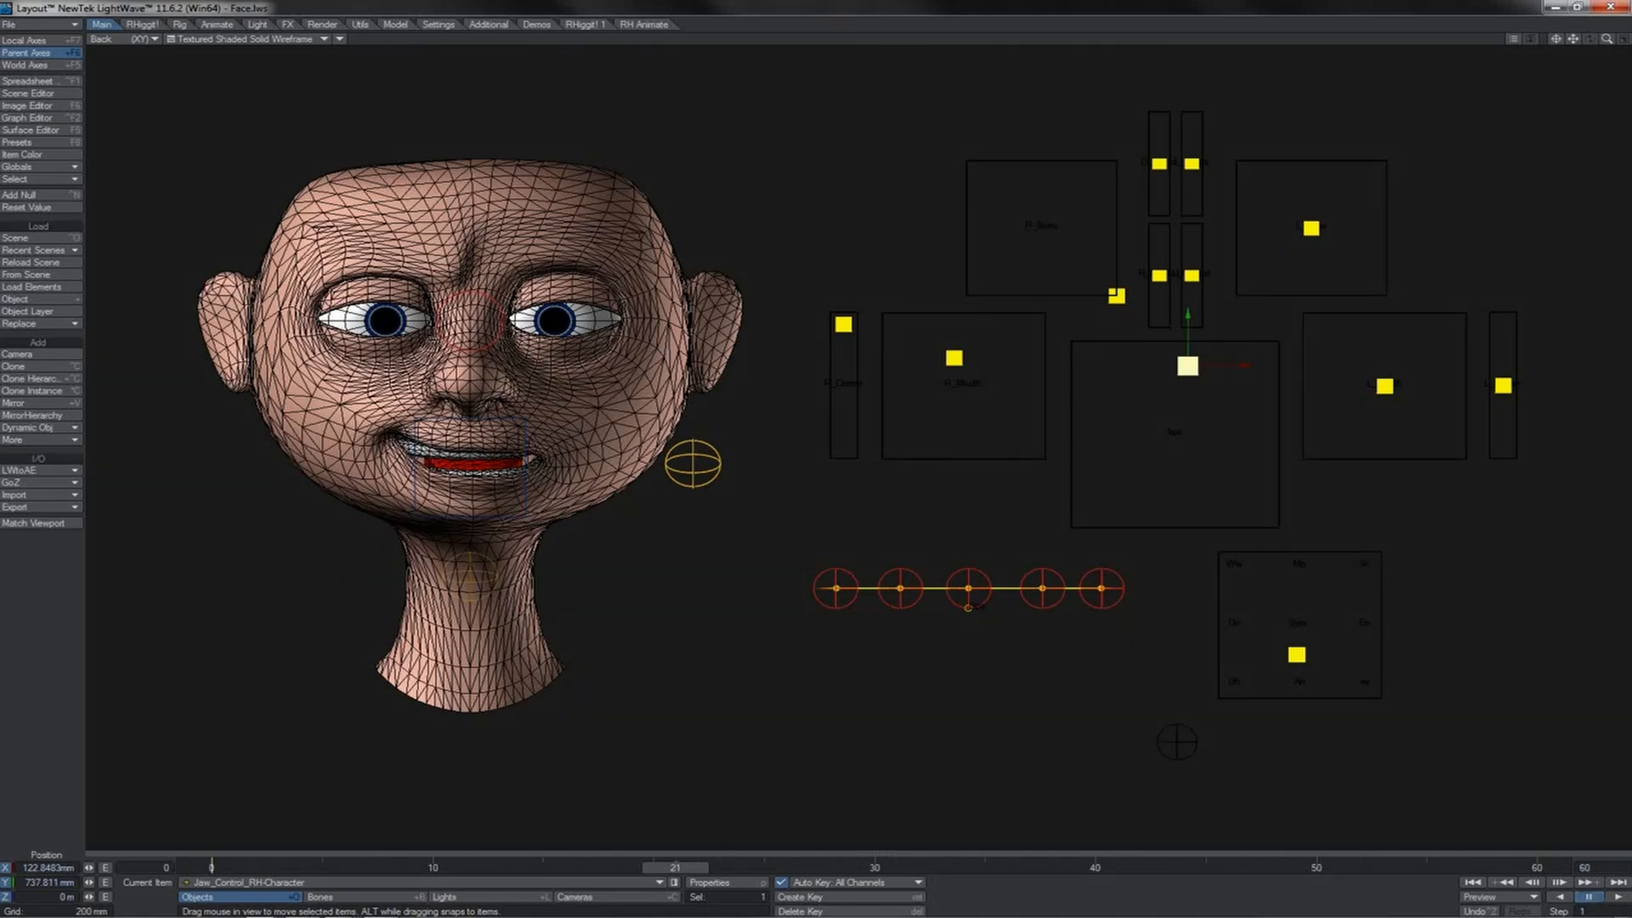
left_click(1389, 386)
left_click_drag(1389, 385, 1428, 358)
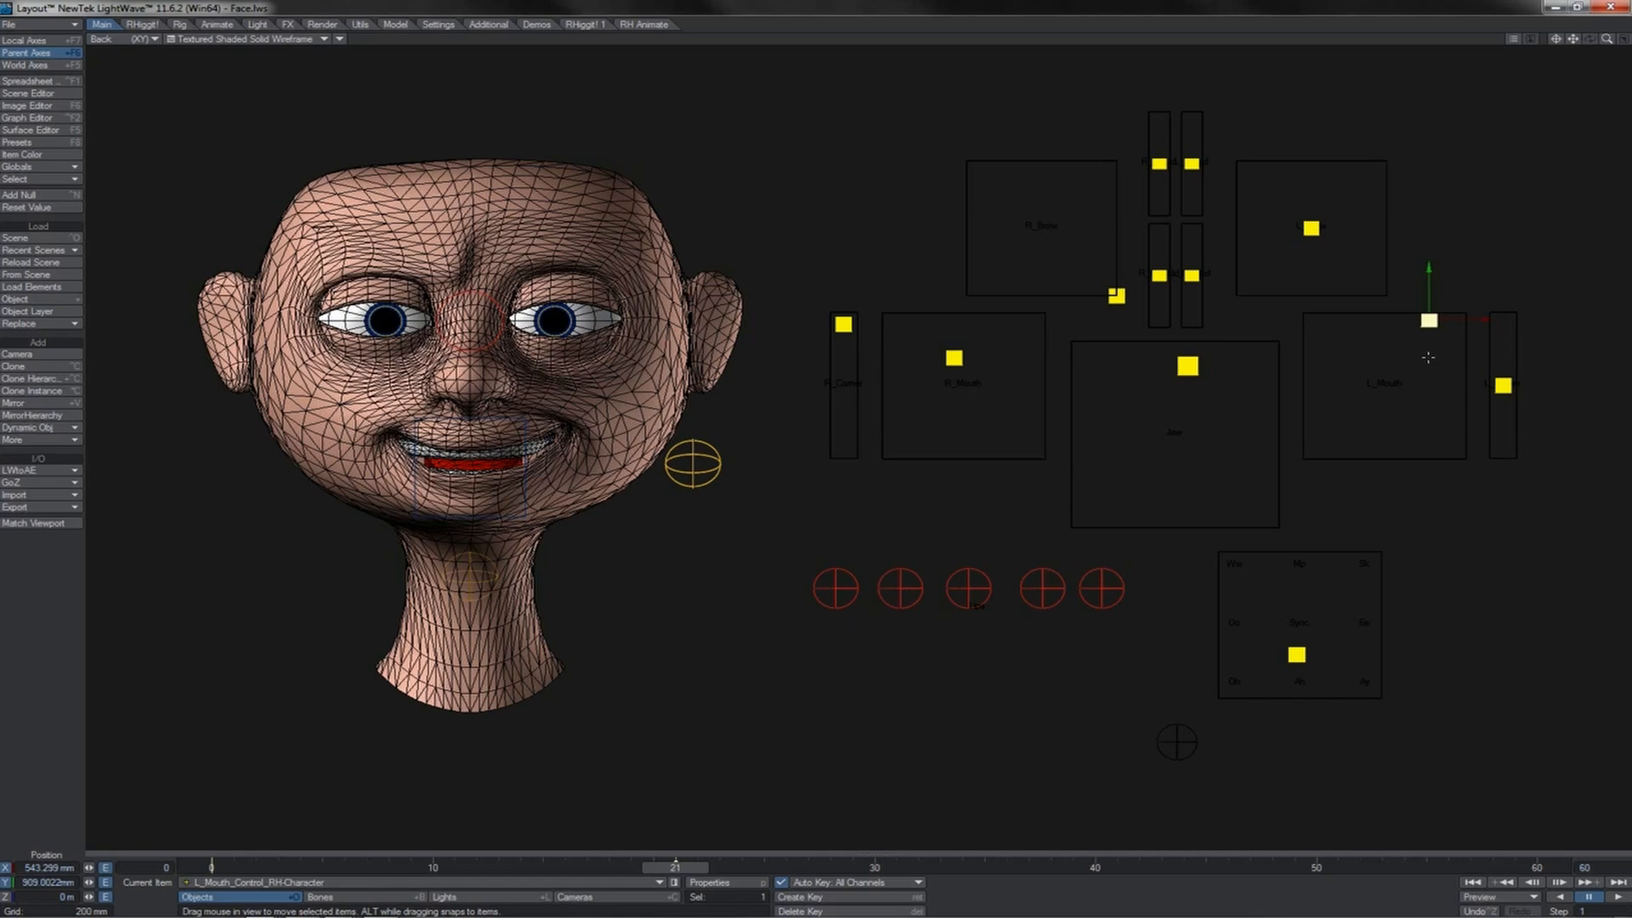
Step: Rotate the L_Mouth corner control to a bank of -30°
left_click(1502, 384)
mouse_move(1503, 384)
left_mouse_down()
mouse_move(1503, 346)
mouse_move(1503, 409)
mouse_move(1515, 375)
mouse_move(1491, 375)
mouse_move(1521, 379)
left_mouse_up()
key("y")
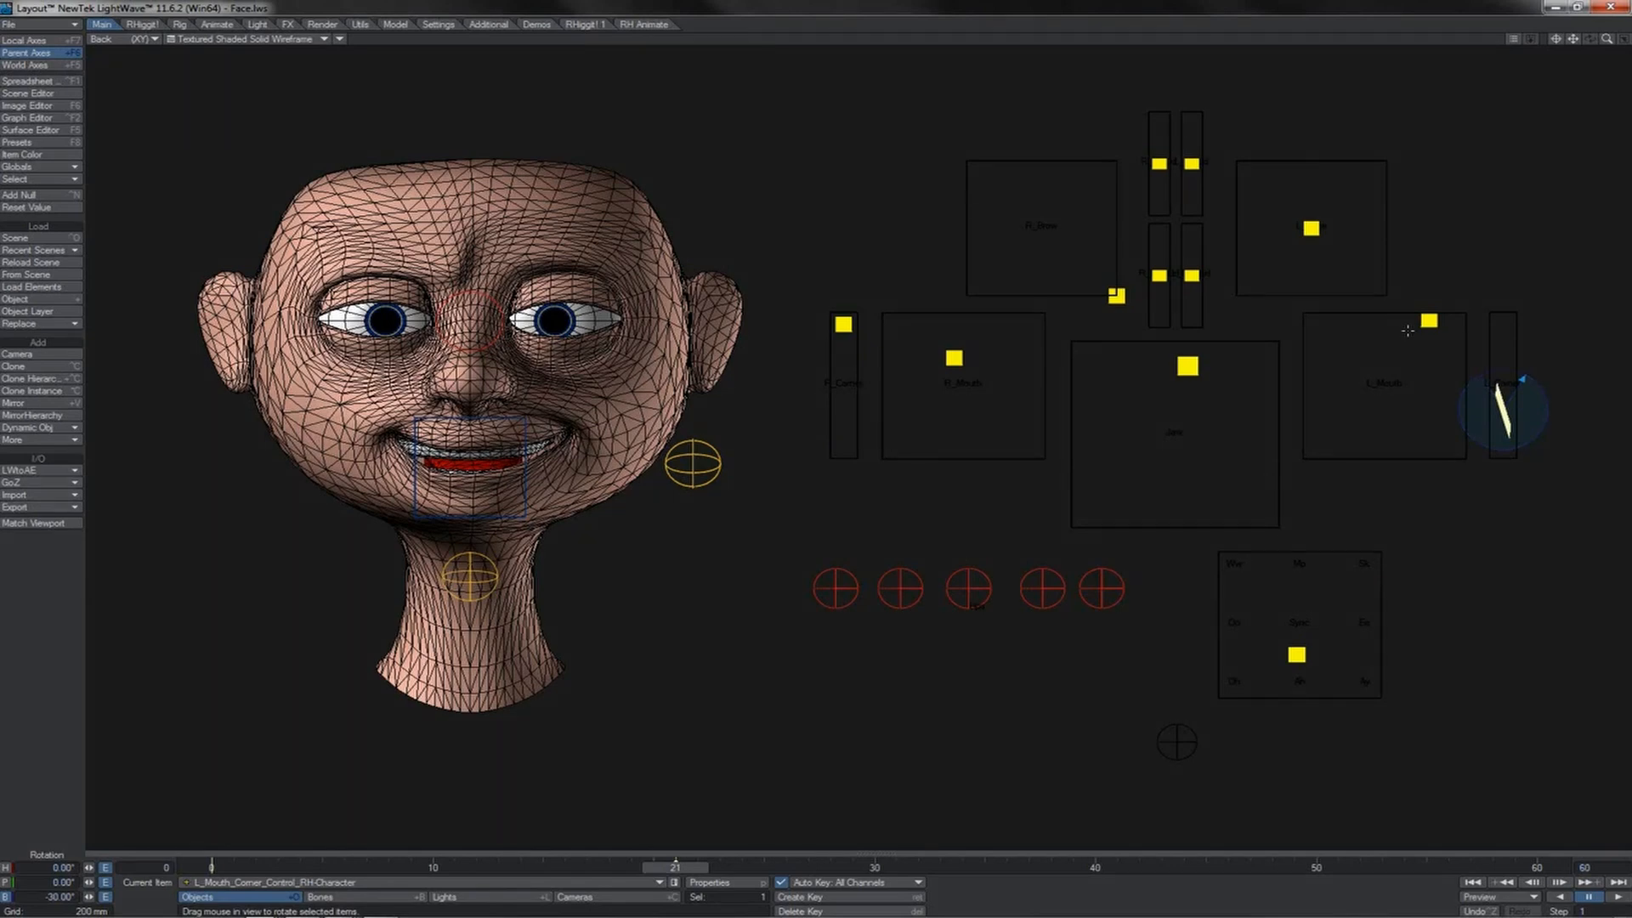
Step: Move the R_Mouth control to about X -199 mm, Y 66 mm
left_click(953, 358)
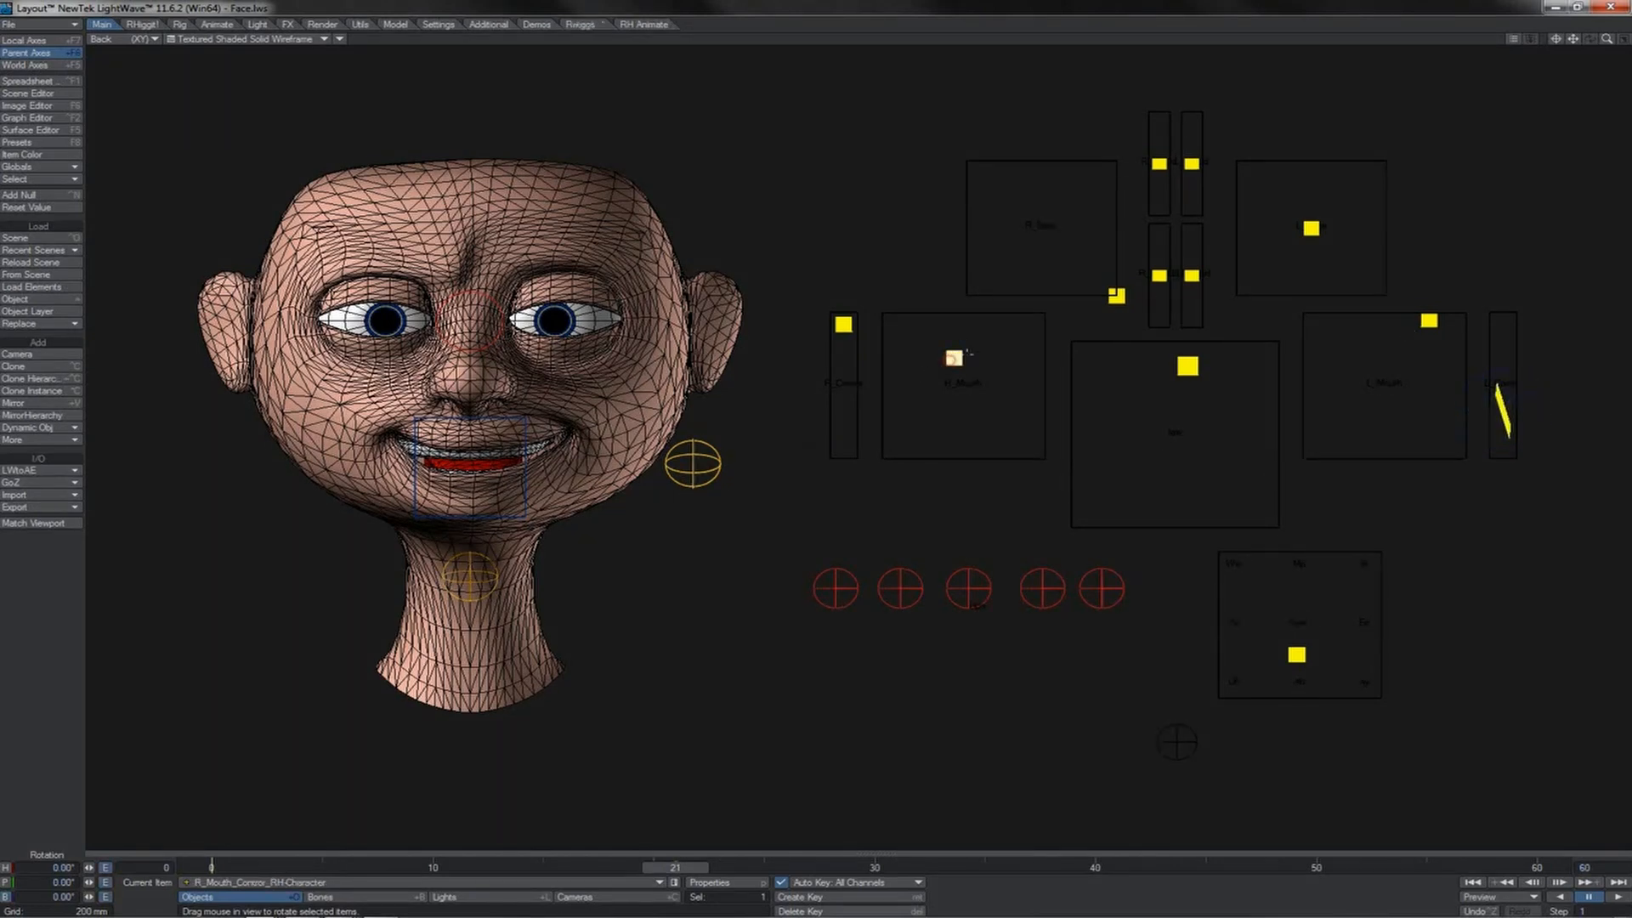
key("t")
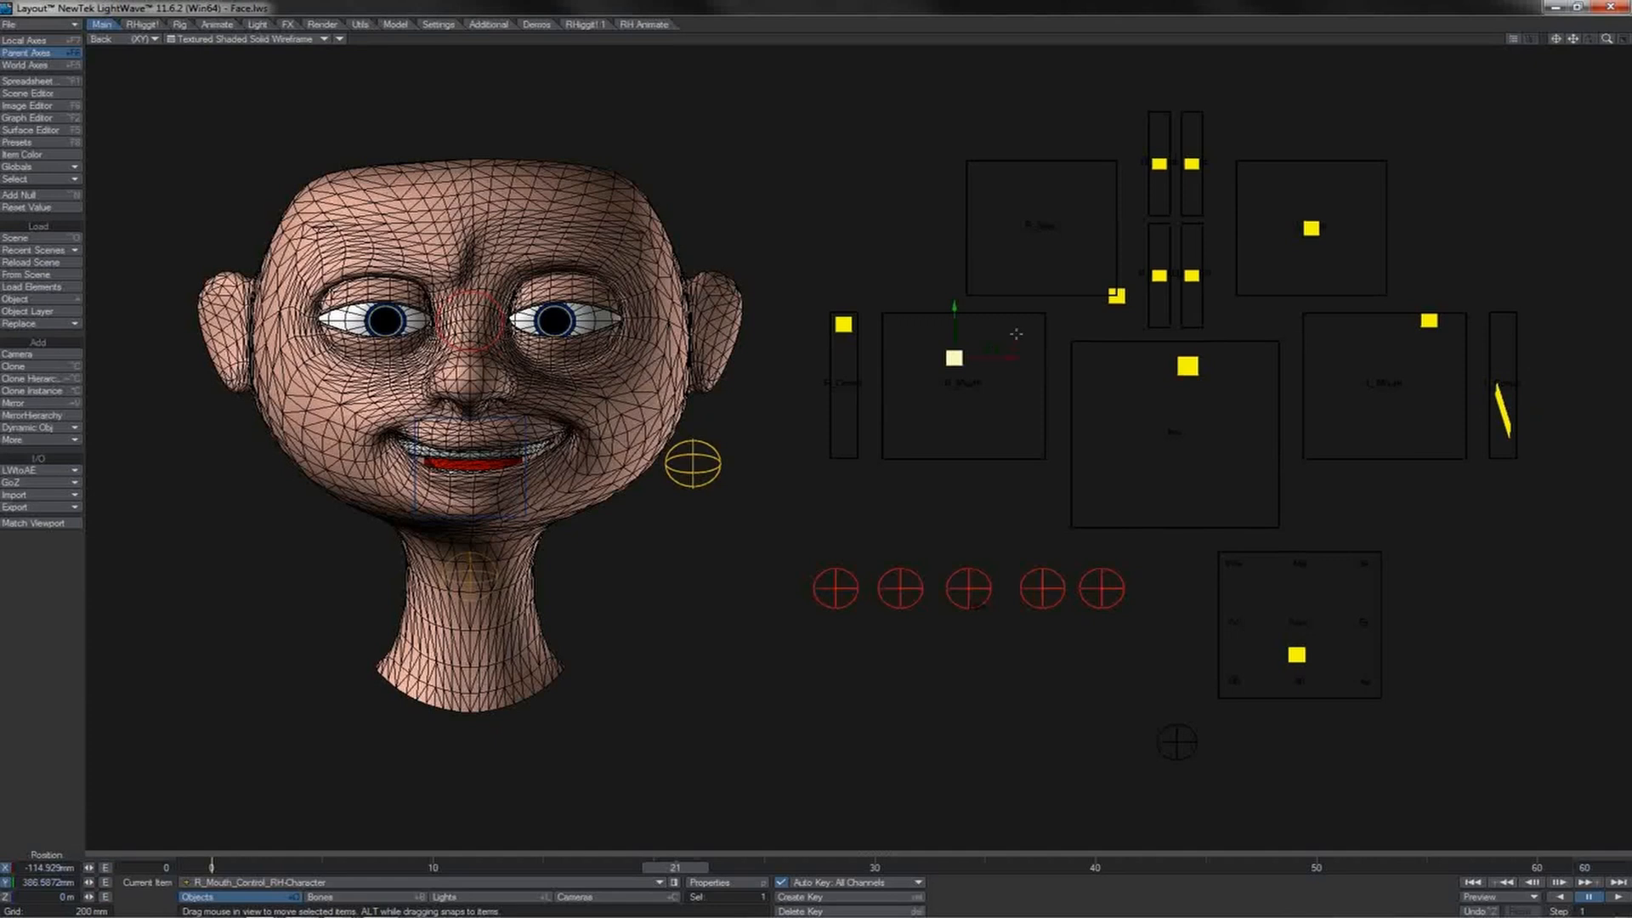
mouse_move(1015, 334)
left_mouse_down()
mouse_move(1056, 359)
mouse_move(994, 333)
mouse_move(1020, 315)
mouse_move(1001, 317)
mouse_move(963, 337)
mouse_move(987, 380)
mouse_move(1016, 333)
left_mouse_up()
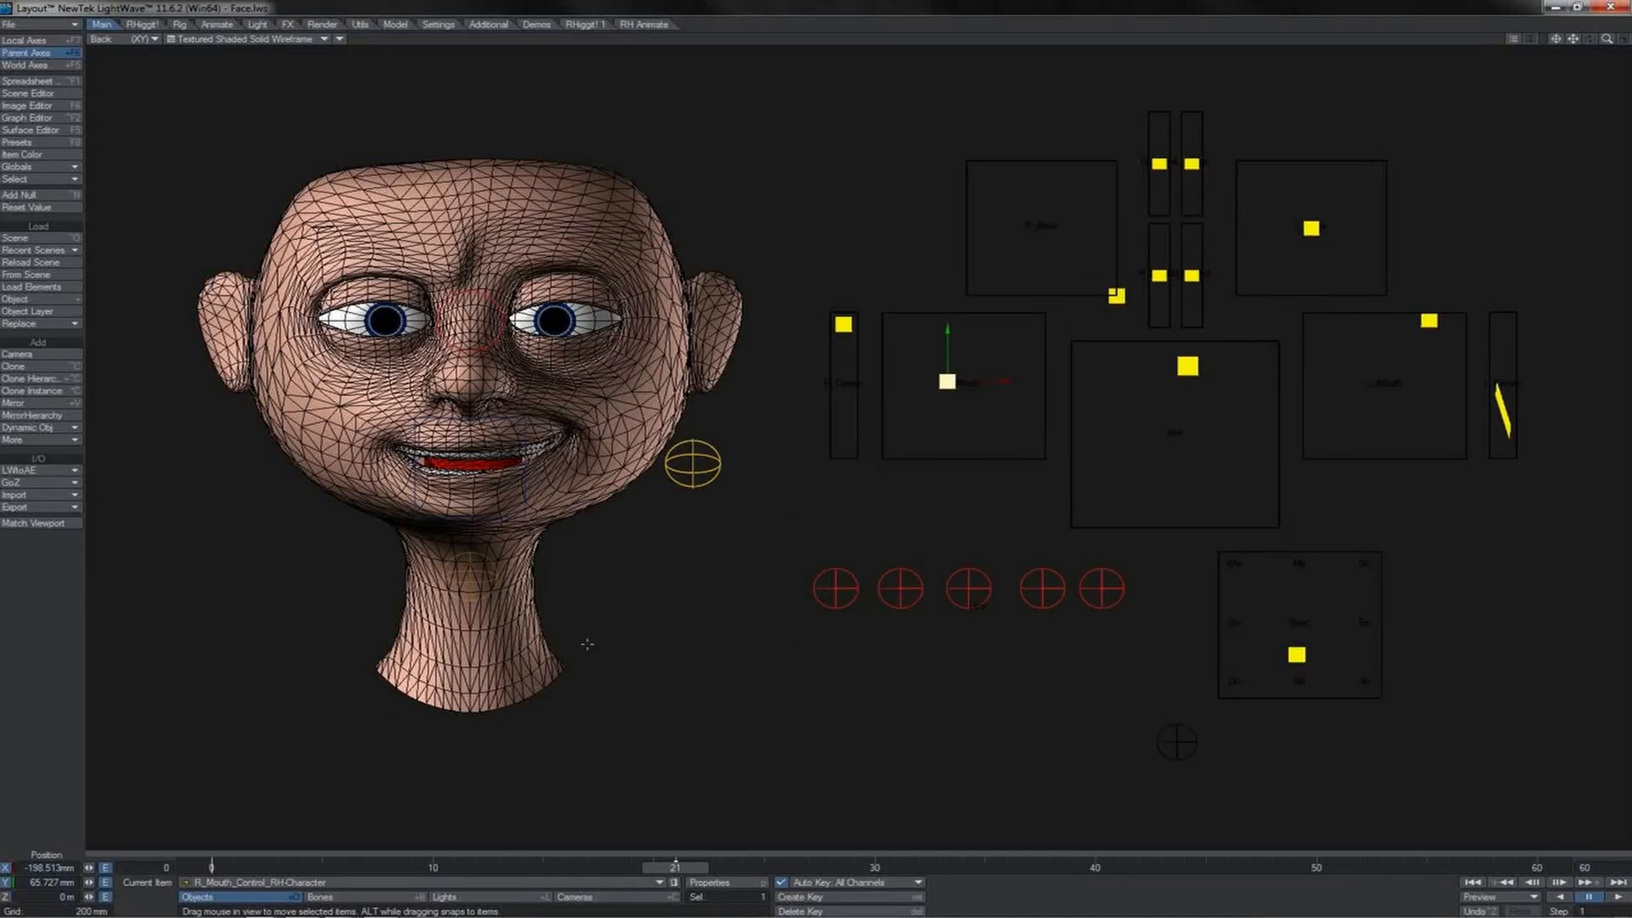
Step: Open the Face-2 movie from the RHR1_Face folder, skim through it to about 23:24, and close it
key("alt+Tab")
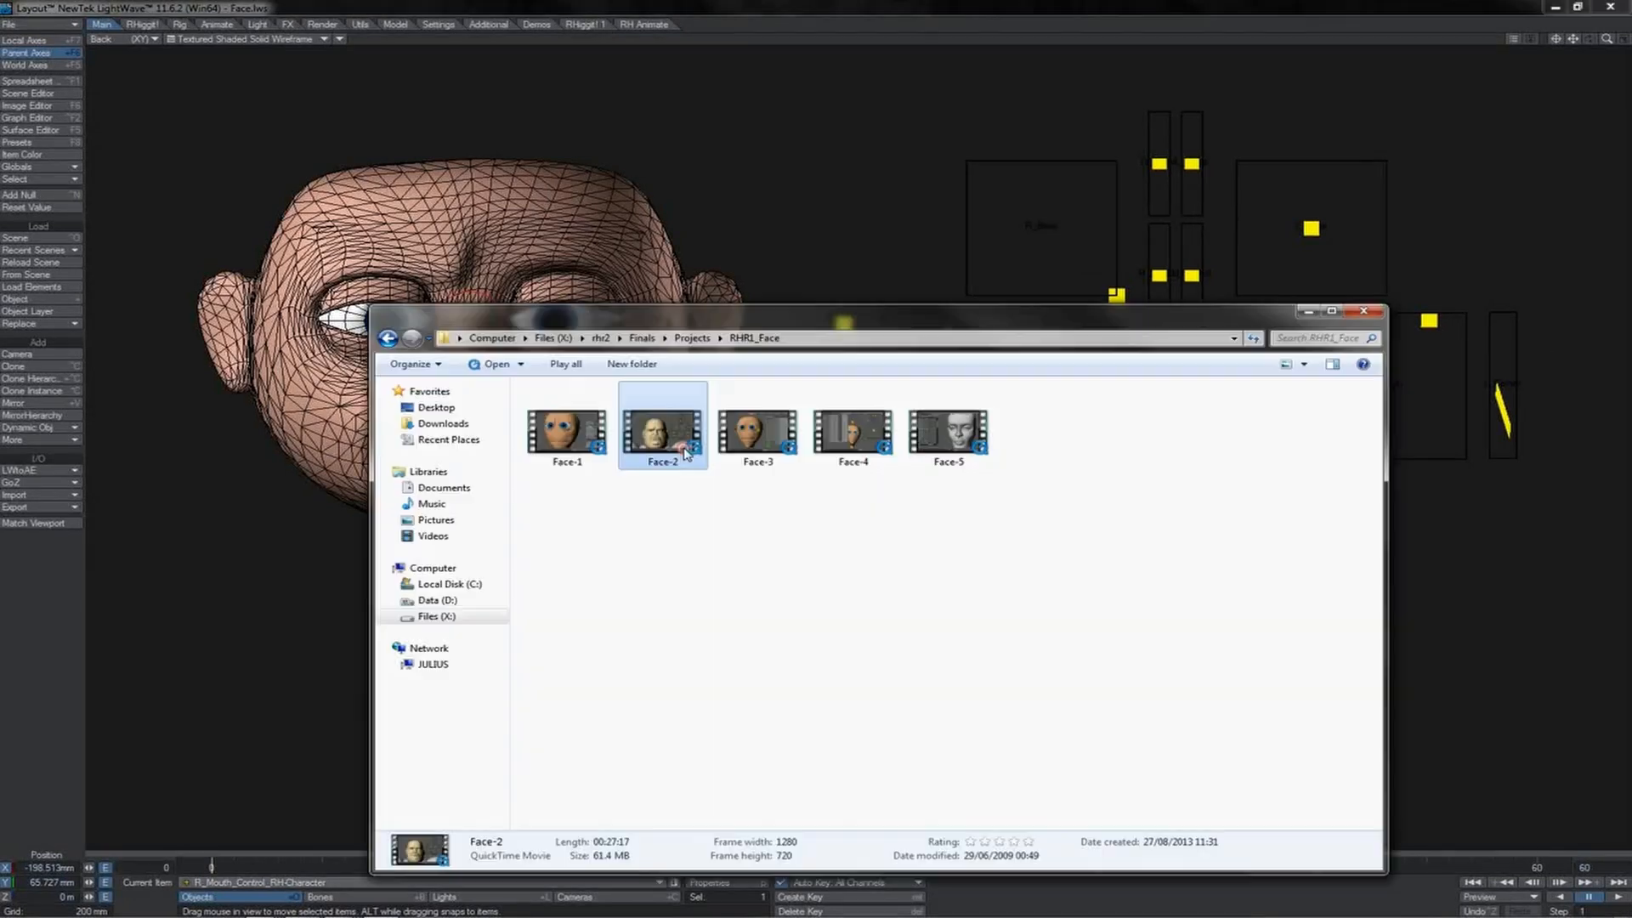
key("Return")
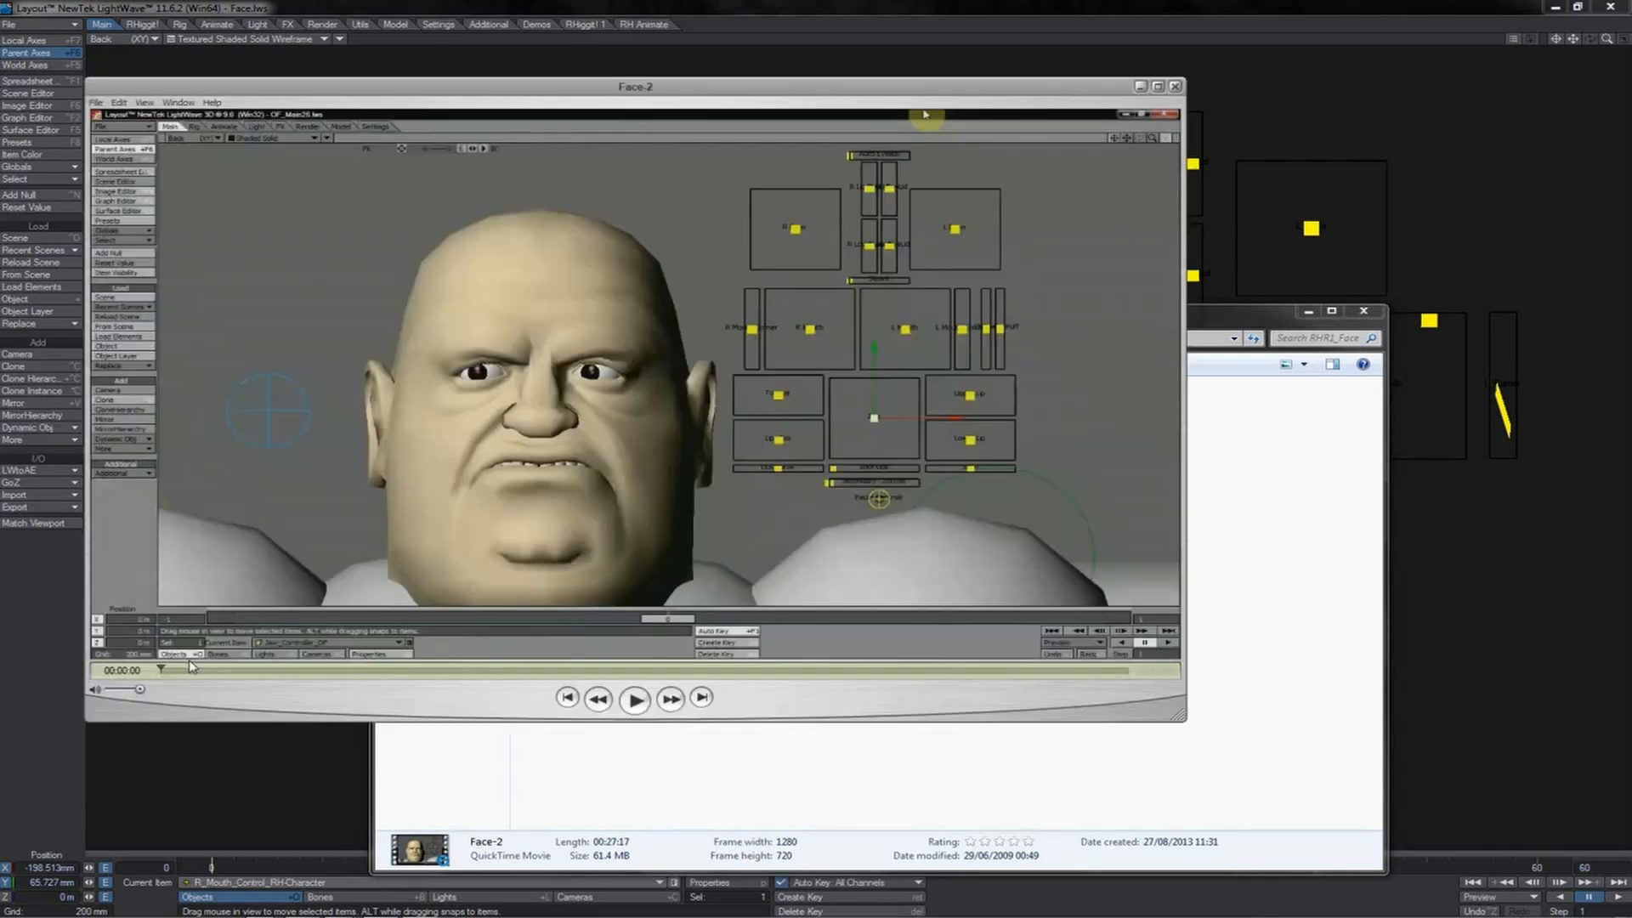
left_click(162, 669)
left_click_drag(183, 671, 927, 738)
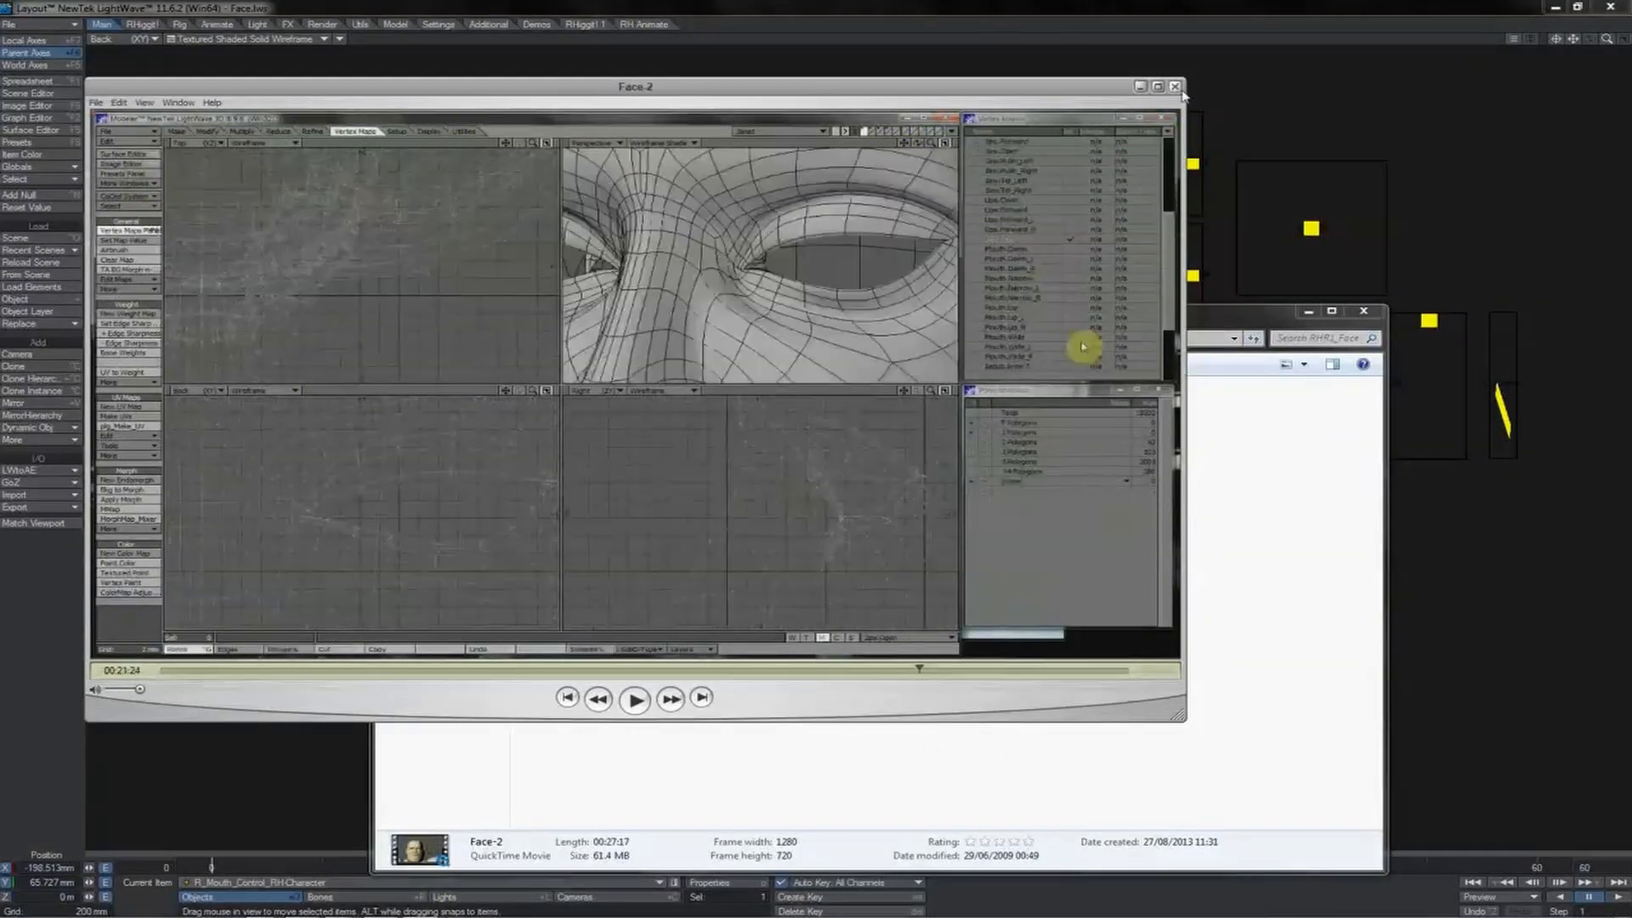
left_click(1176, 87)
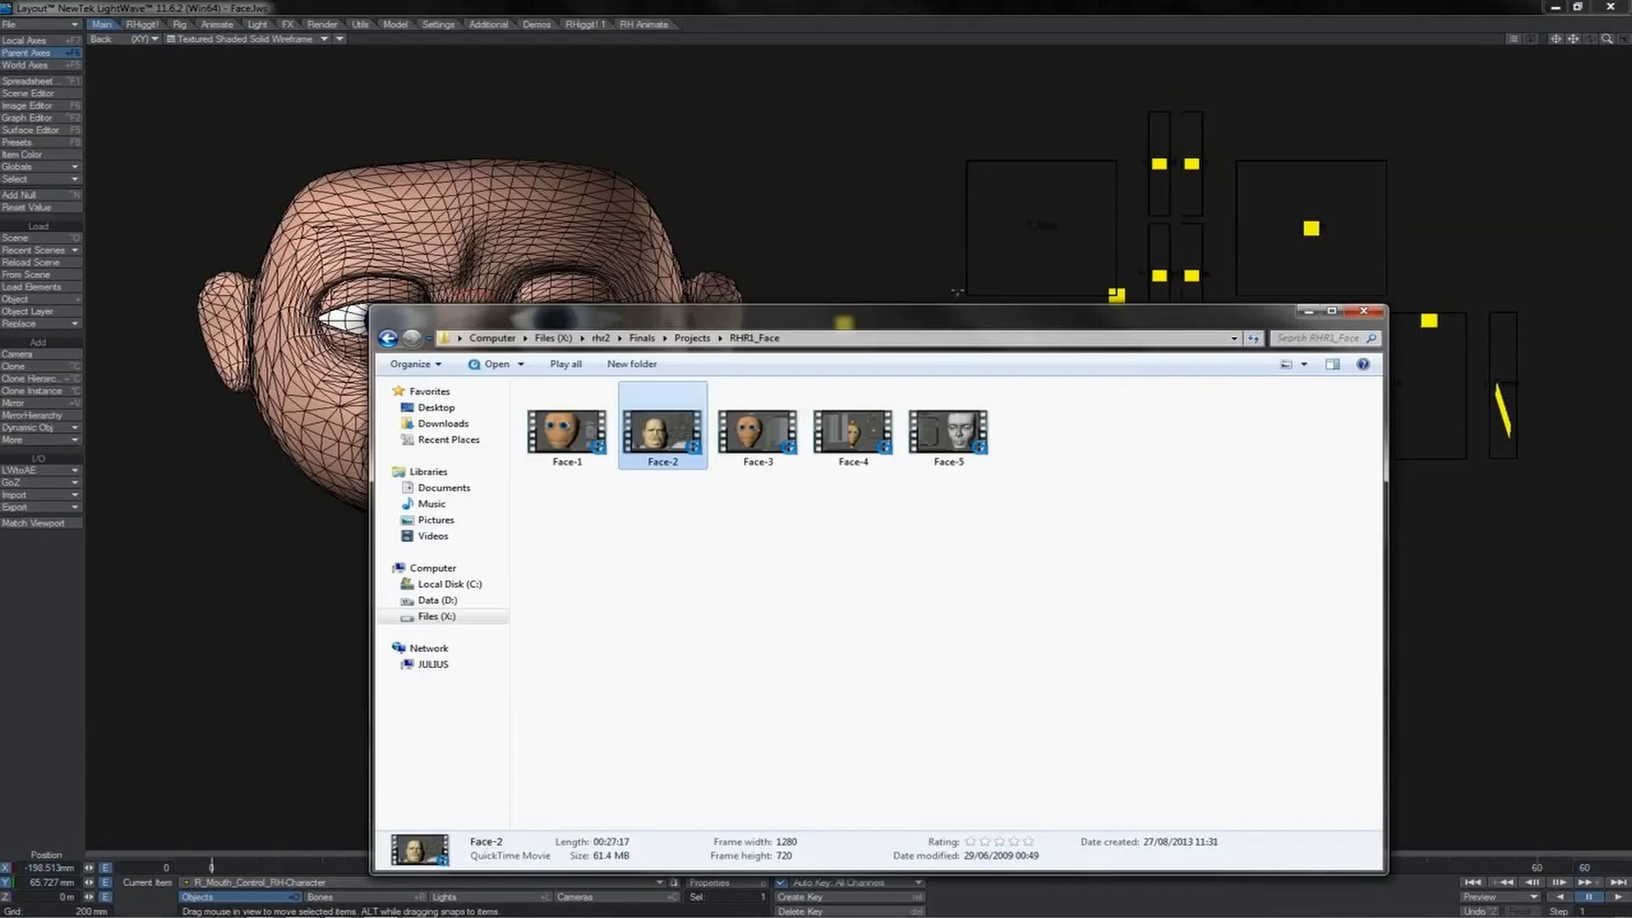
Step: Open the Face_Rig movie from the Finals folder, skim through it to about 18:31, and return to Layout
key("BackSpace")
left_click(686, 516)
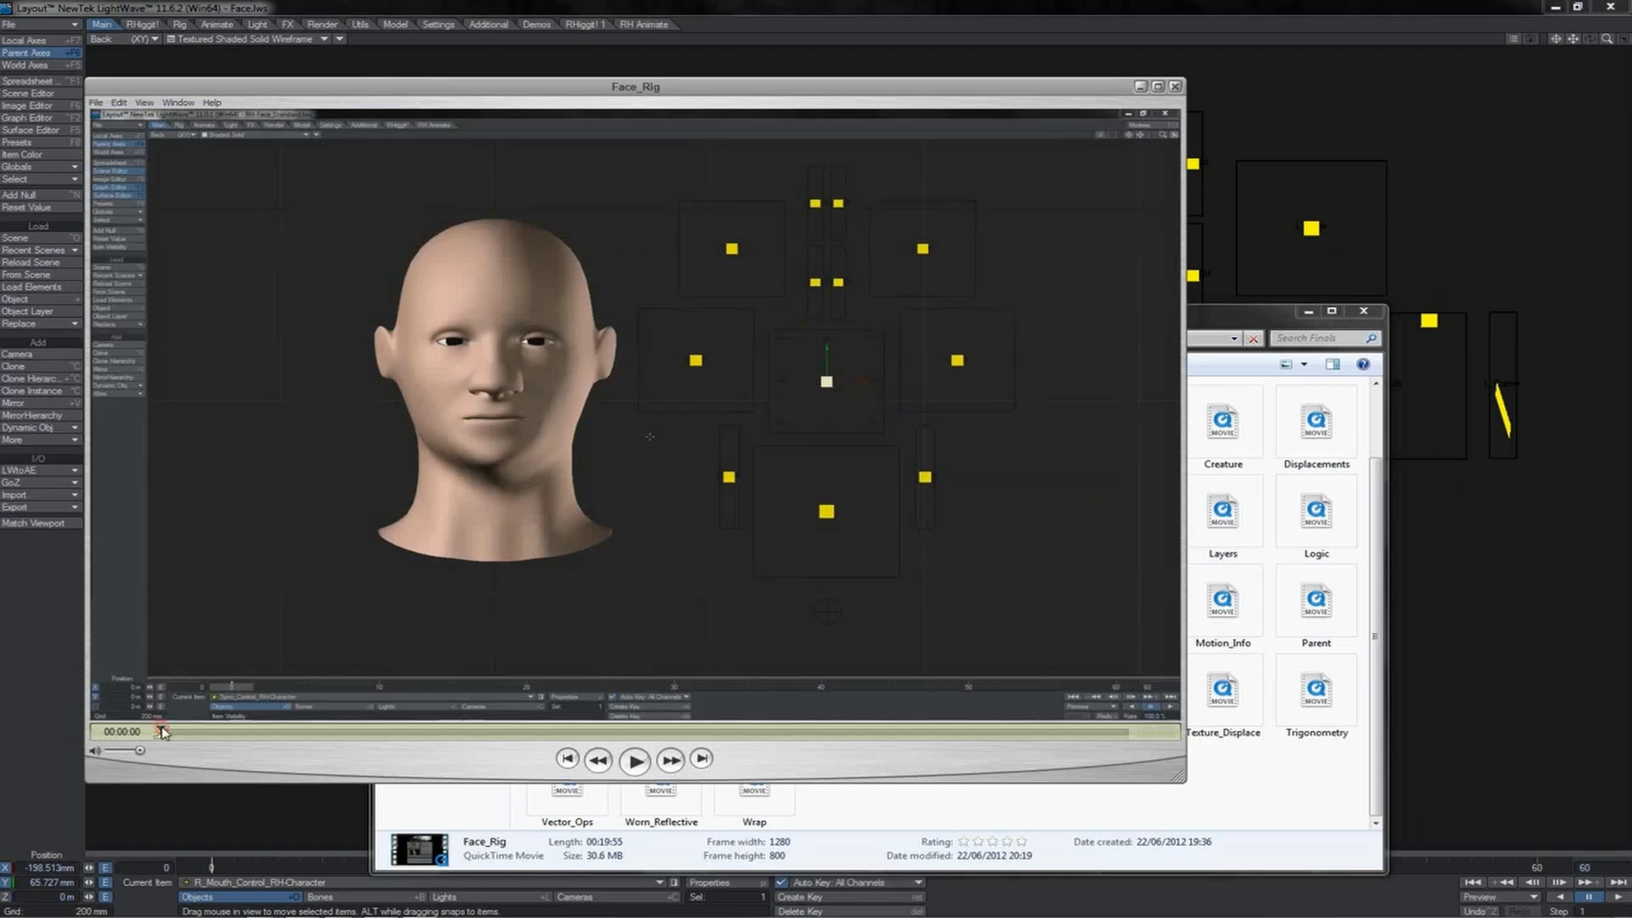
left_click_drag(162, 733, 1059, 729)
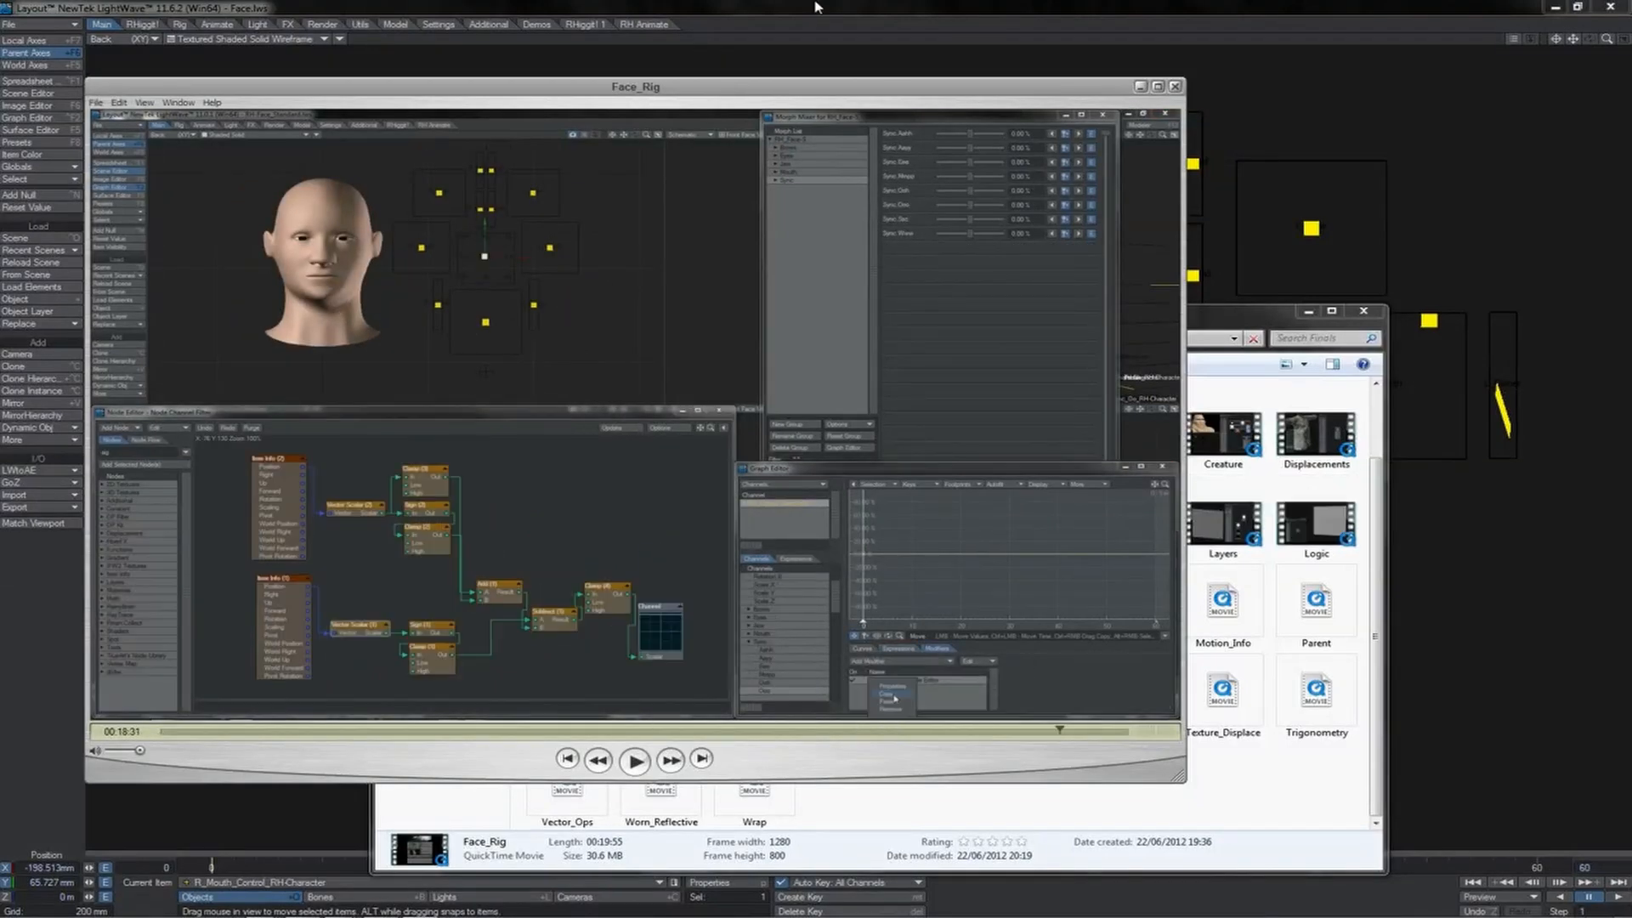
left_click(814, 7)
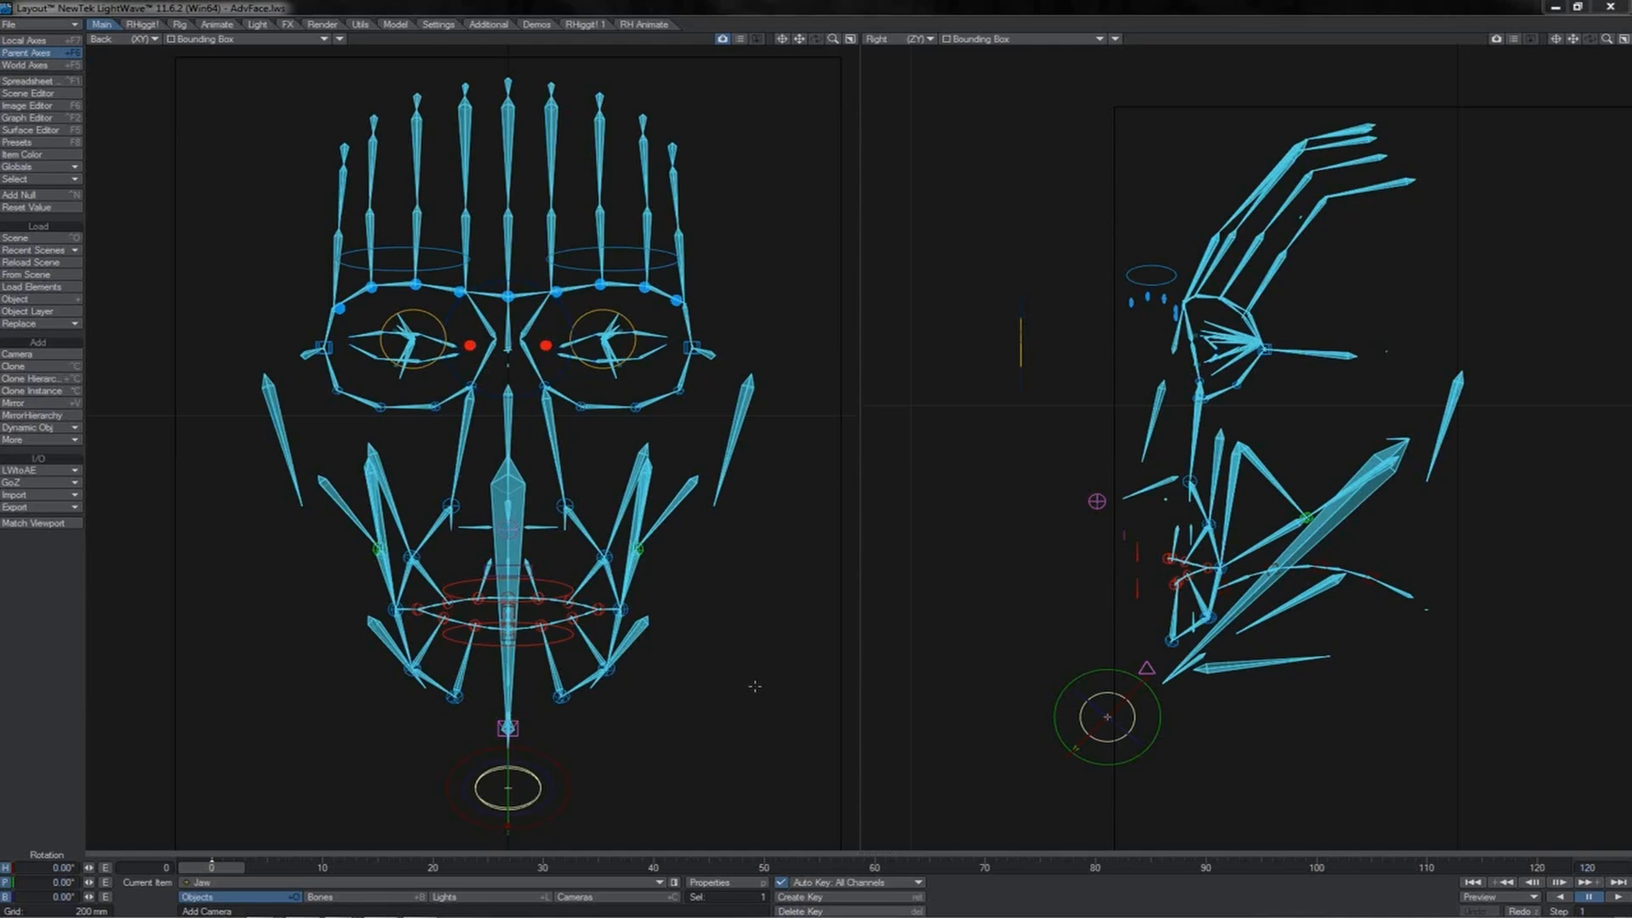
Step: In the AdvFace scene, rotate the Jaw control, move BrowMain_L to about X -17 mm, Y -8 mm, and slightly shift the right main brow control
left_click_drag(746, 714, 799, 765)
left_click(677, 259)
mouse_move(754, 259)
left_mouse_down()
mouse_move(769, 225)
mouse_move(715, 236)
mouse_move(762, 212)
mouse_move(752, 275)
mouse_move(713, 254)
mouse_move(752, 243)
mouse_move(753, 260)
mouse_move(724, 261)
left_mouse_up()
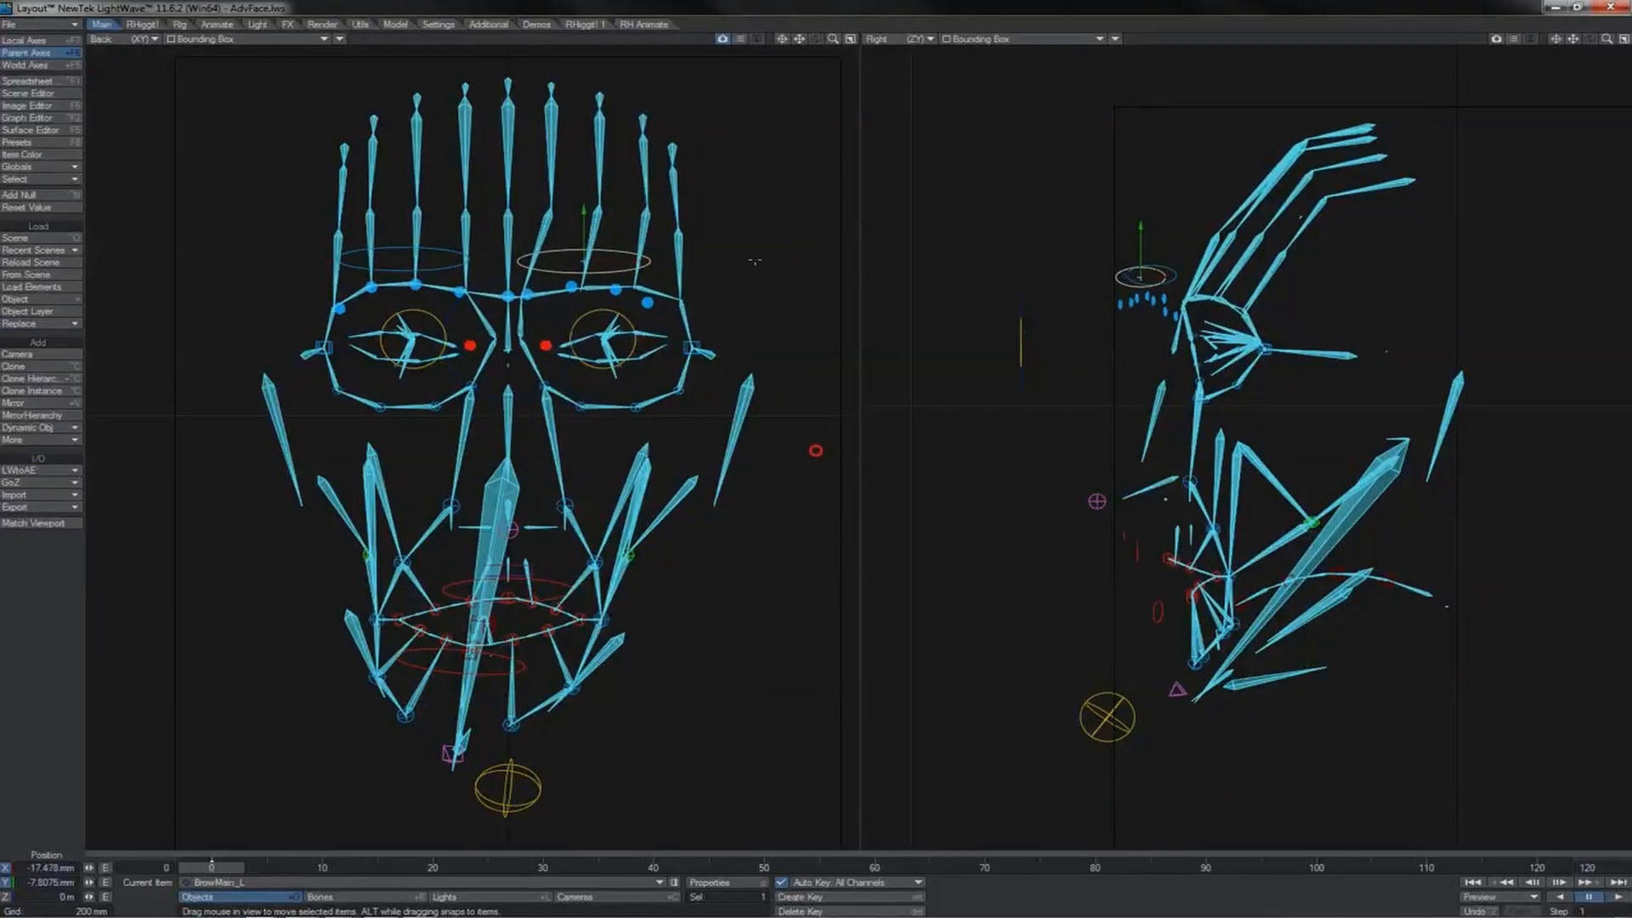
left_click(432, 269)
mouse_move(433, 269)
left_mouse_down()
mouse_move(415, 278)
mouse_move(444, 266)
mouse_move(447, 285)
mouse_move(436, 273)
left_mouse_up()
Step: Raise the UpLipMain control to about Y 5.3 mm and move the lower lip's main control downward
left_click(716, 594)
left_click_drag(716, 593, 715, 594)
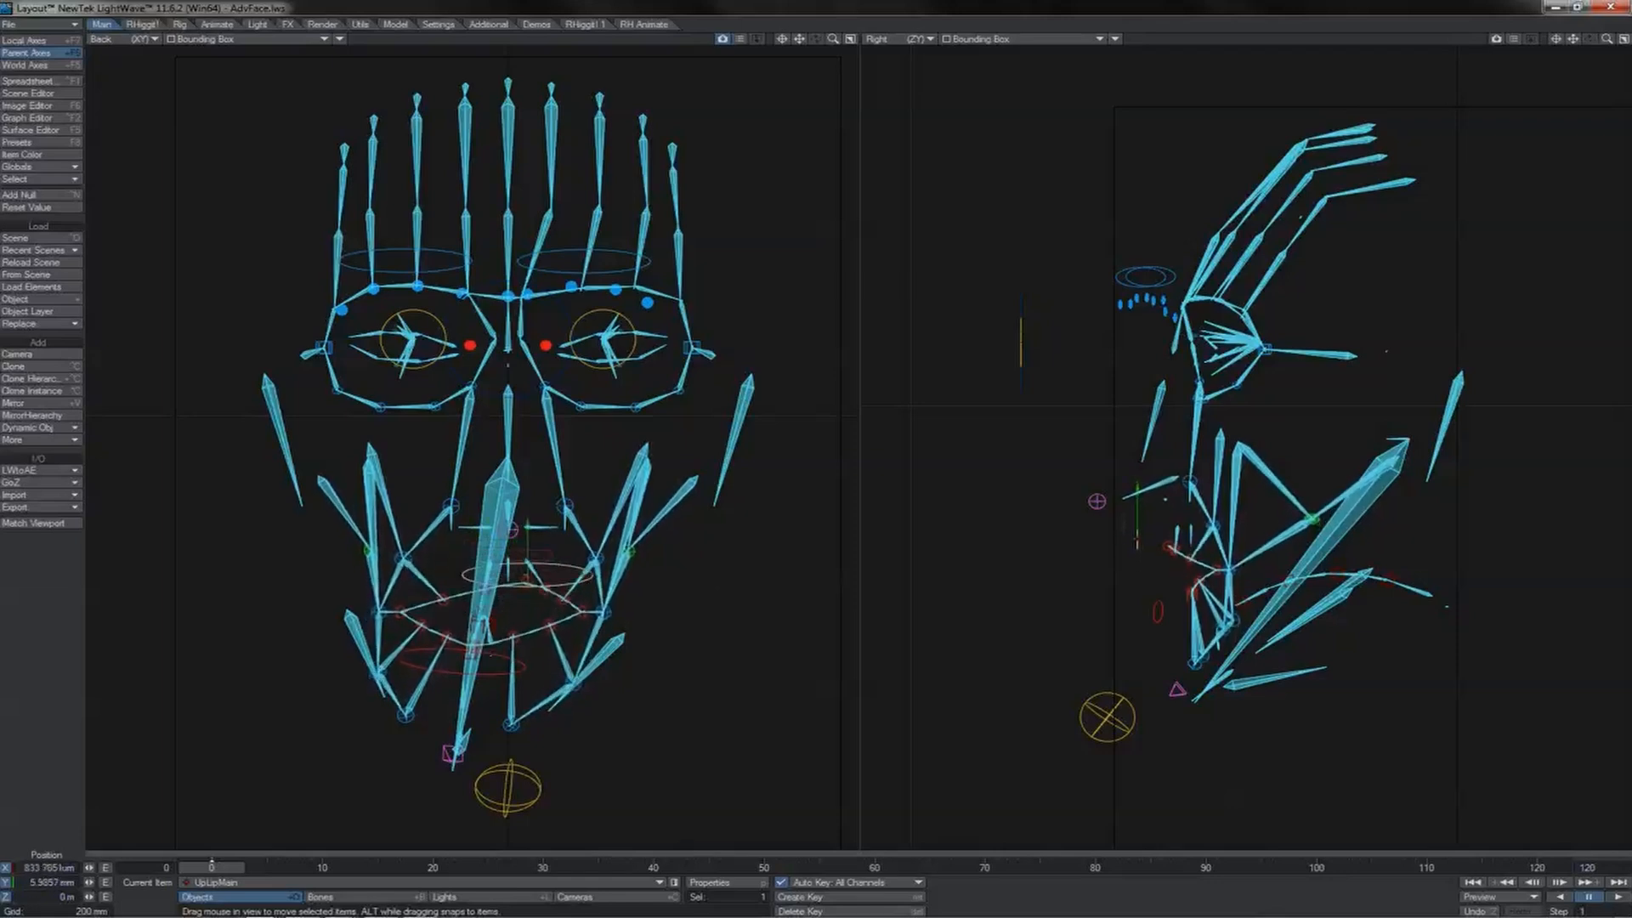
key("Down")
left_click_drag(715, 585, 707, 621)
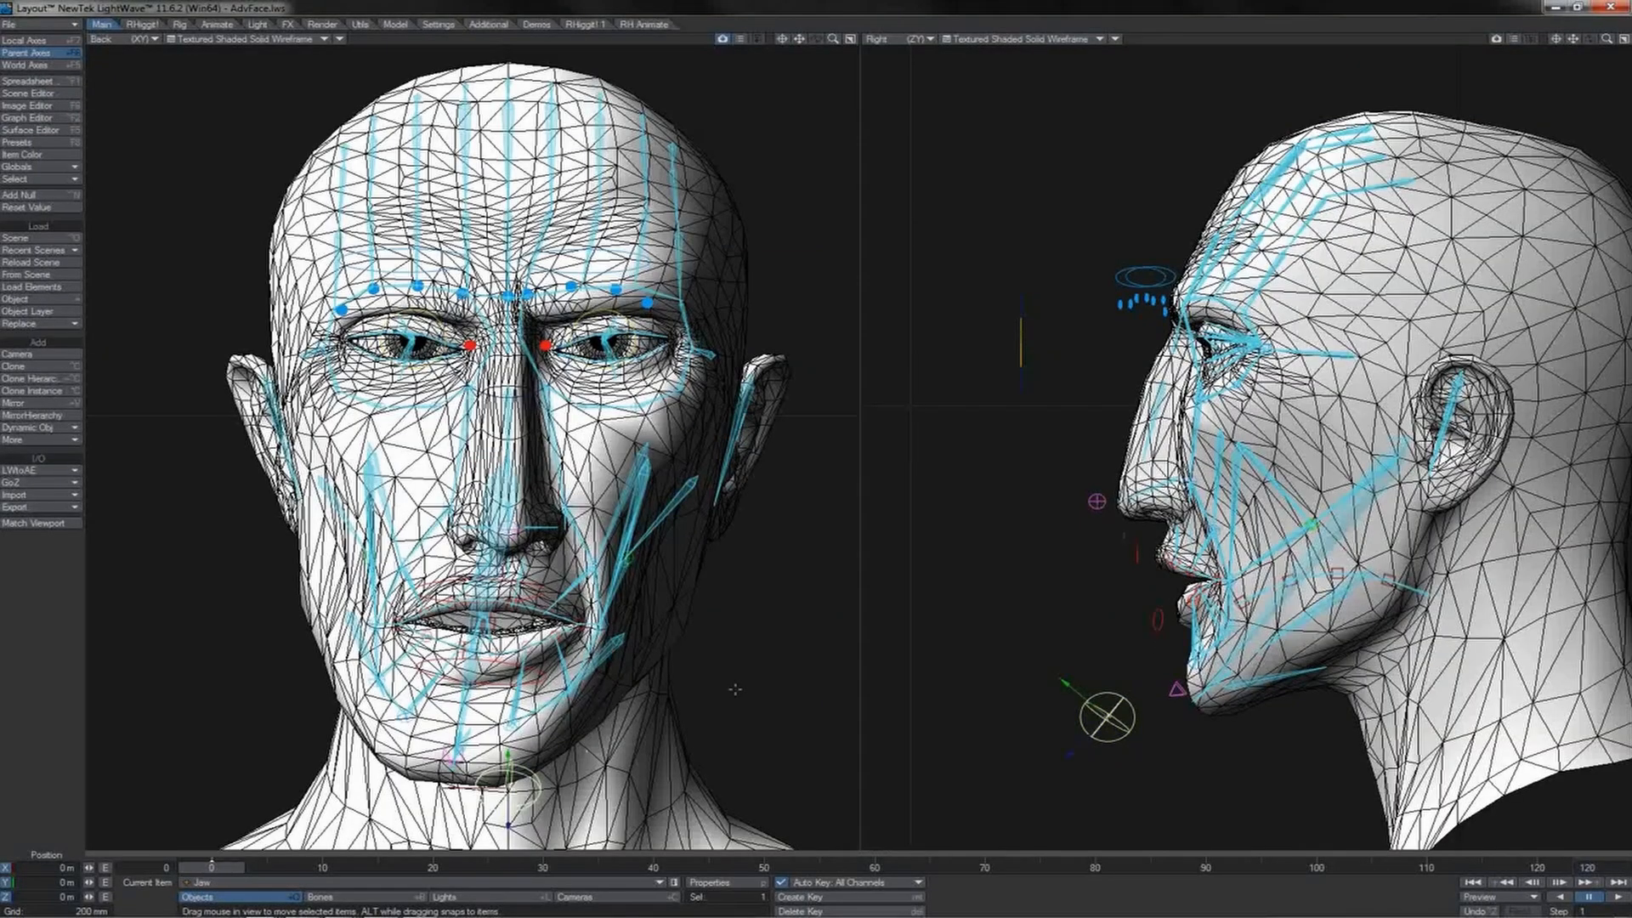
Step: Rotate the Jaw control to heading 5.40°, pitch 2.50°, and move UpLipMain to about X -1.2 mm, Y 2.6 mm
key("y")
mouse_move(736, 689)
left_mouse_down()
mouse_move(707, 681)
mouse_move(736, 710)
mouse_move(678, 674)
mouse_move(710, 641)
mouse_move(689, 698)
mouse_move(713, 679)
left_mouse_up()
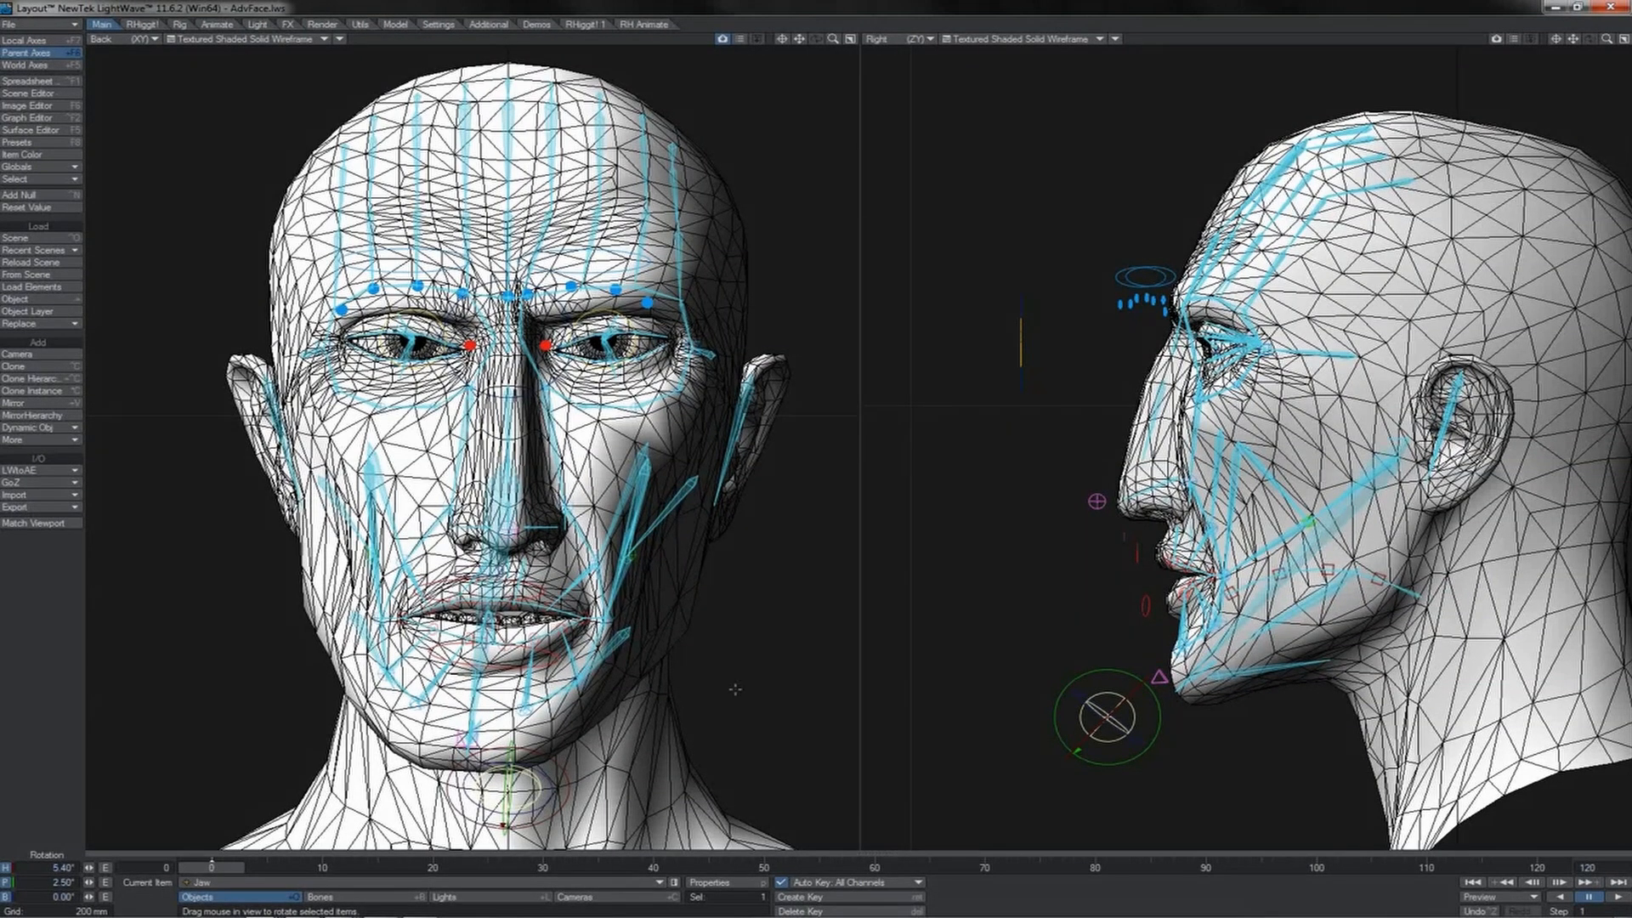
left_click(537, 590)
left_click_drag(801, 583, 816, 451)
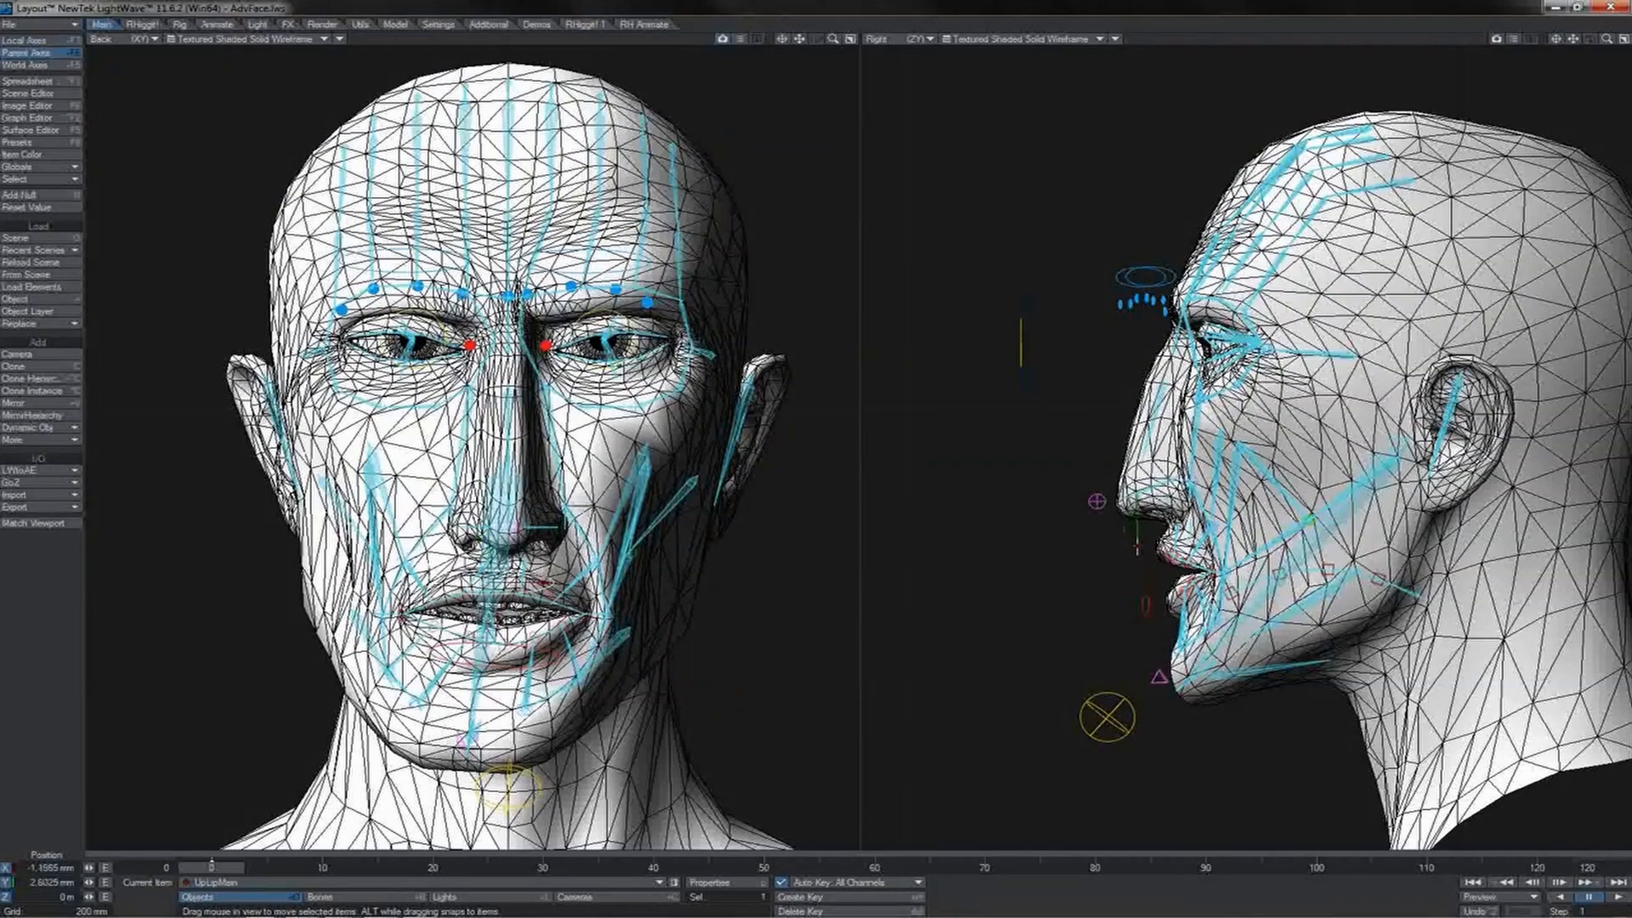
Step: Move LowLipMain to about X 0.46 mm, Y -7.5 mm, and return the left main brow control to its starting position
left_click(523, 647)
mouse_move(812, 613)
left_mouse_down()
mouse_move(812, 659)
mouse_move(812, 625)
mouse_move(812, 643)
left_mouse_up()
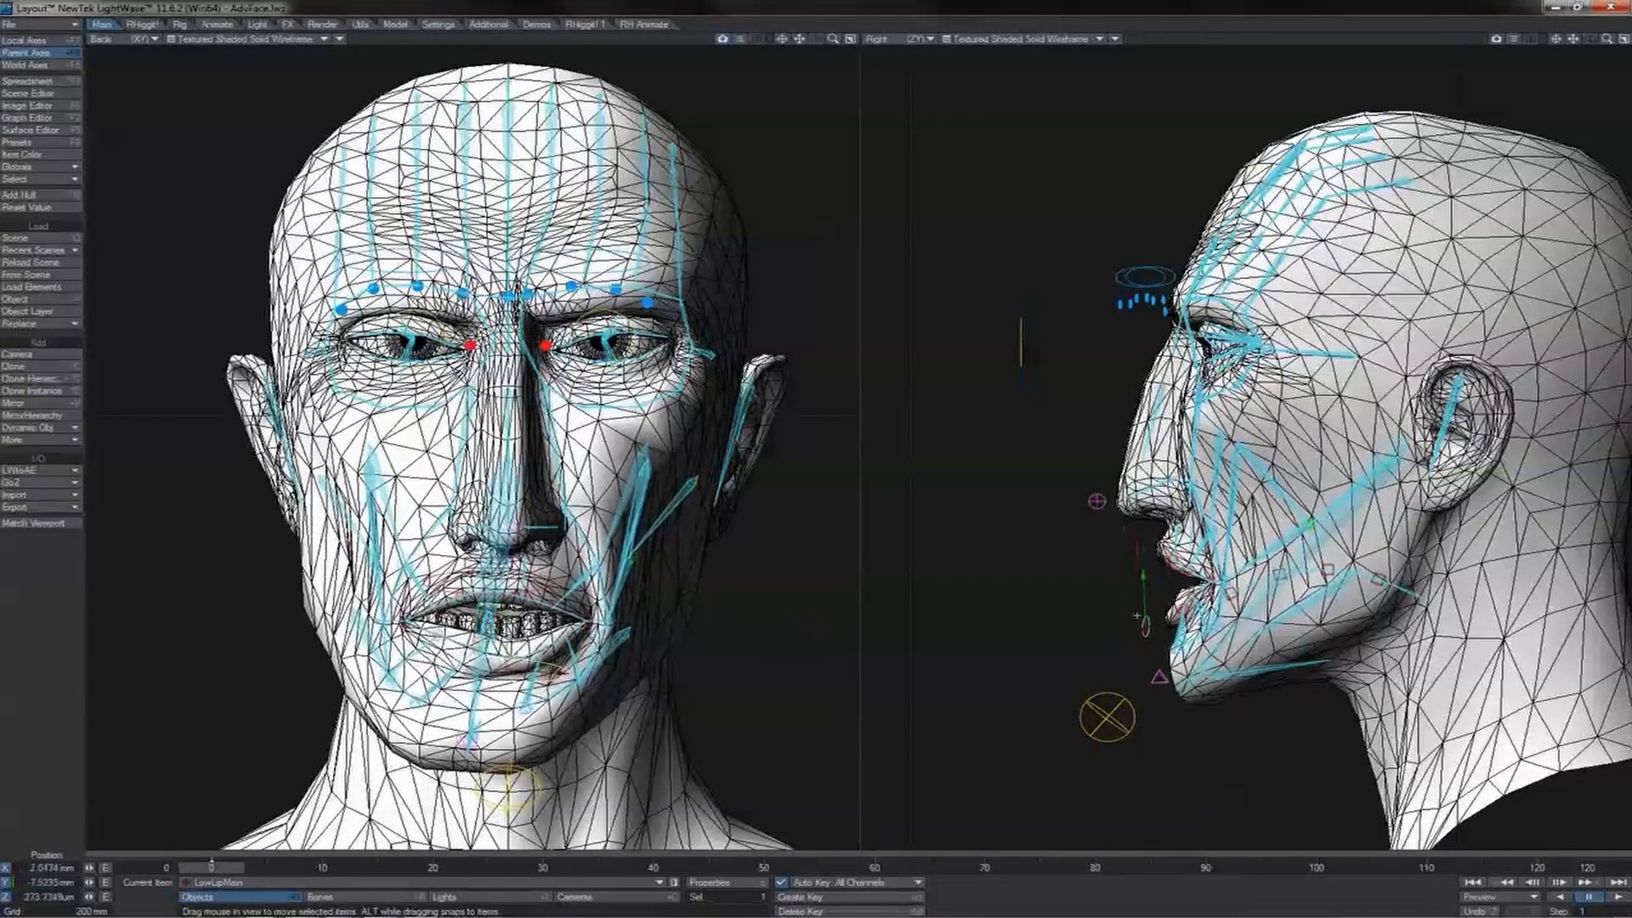
left_click_drag(816, 451, 816, 451)
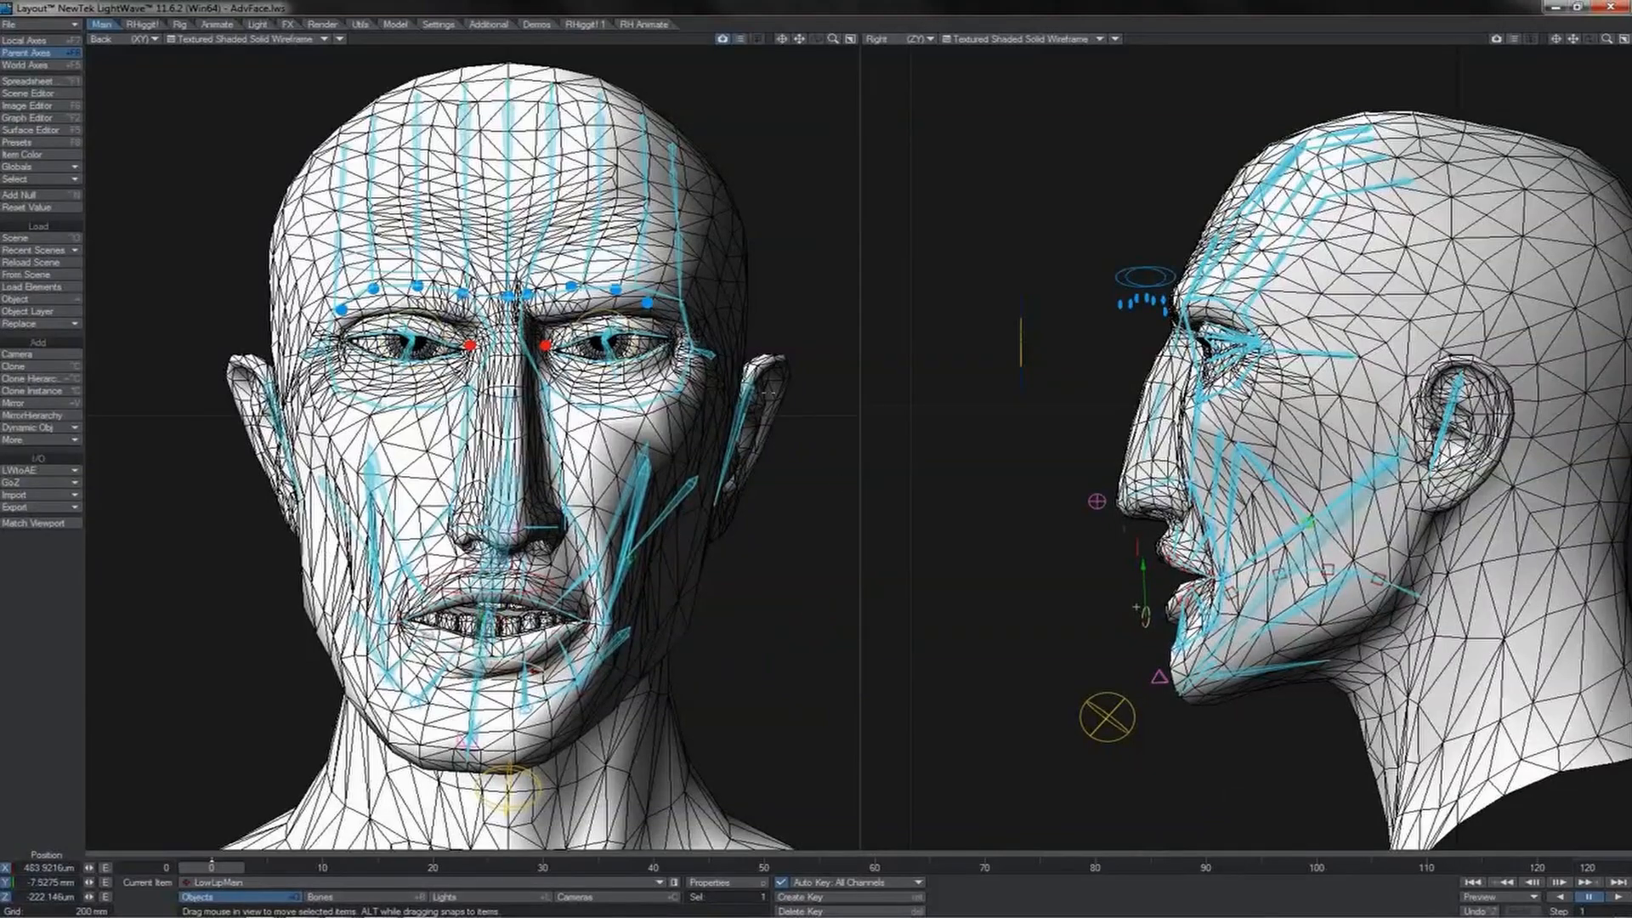
left_click(618, 248)
mouse_move(746, 205)
left_mouse_down()
mouse_move(773, 178)
mouse_move(789, 197)
mouse_move(772, 212)
mouse_move(789, 168)
mouse_move(798, 187)
mouse_move(776, 212)
left_mouse_up()
Step: Raise the left upper-lip controls, UpLip2_L to about Y 63 mm and UpLip1_L to about Y 49 mm
left_click(551, 600)
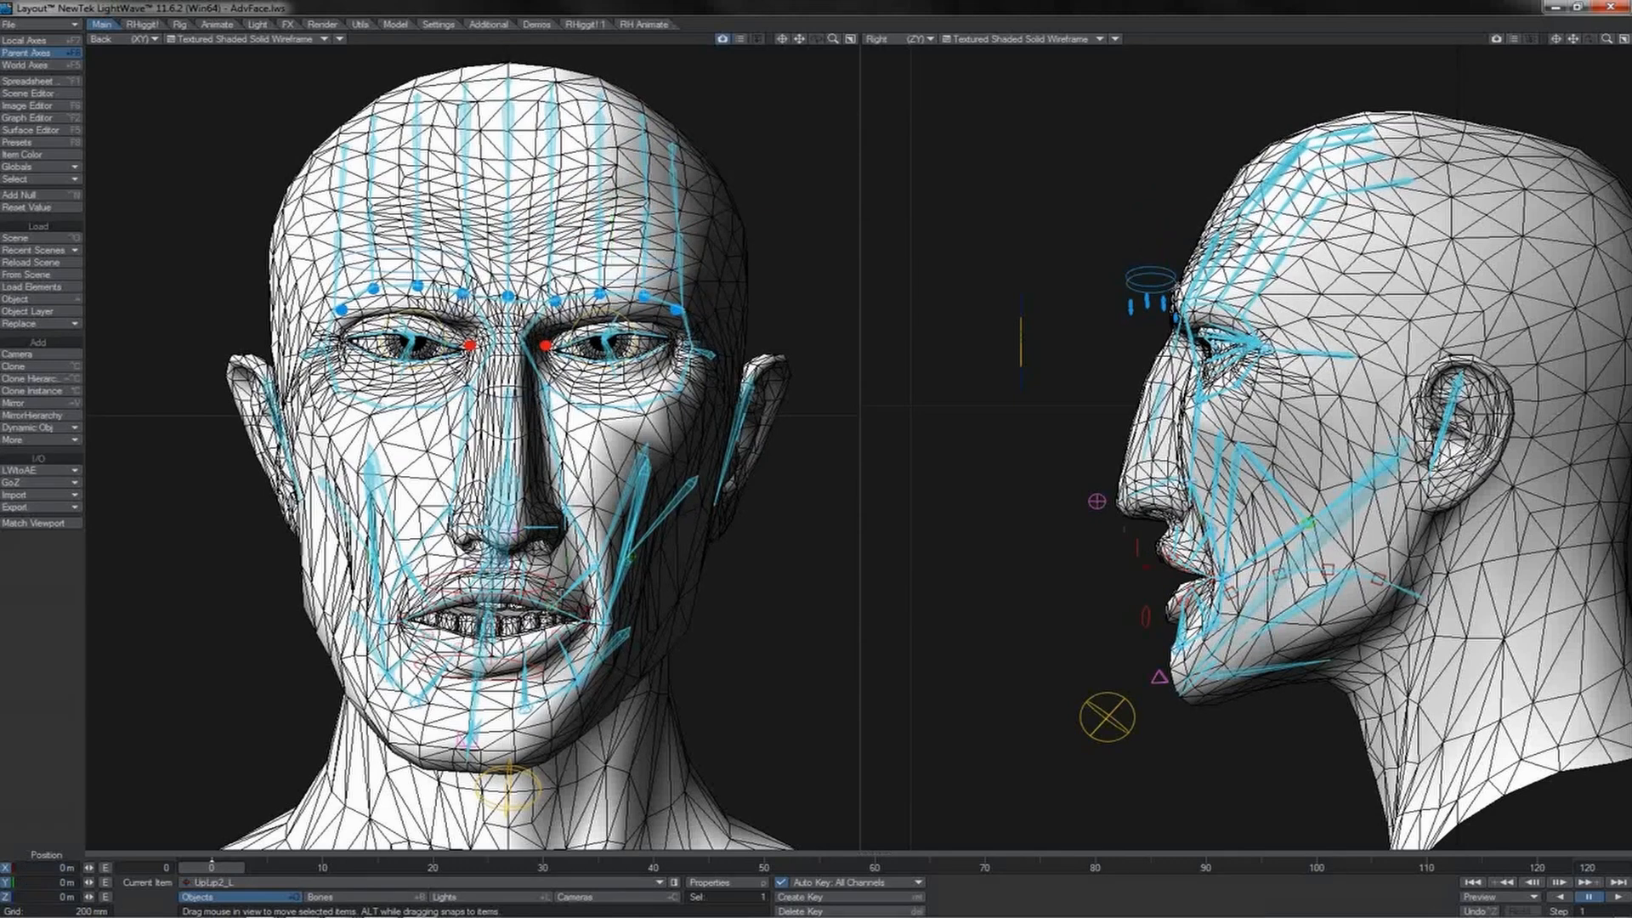
left_click(557, 590)
left_click_drag(558, 590, 558, 510)
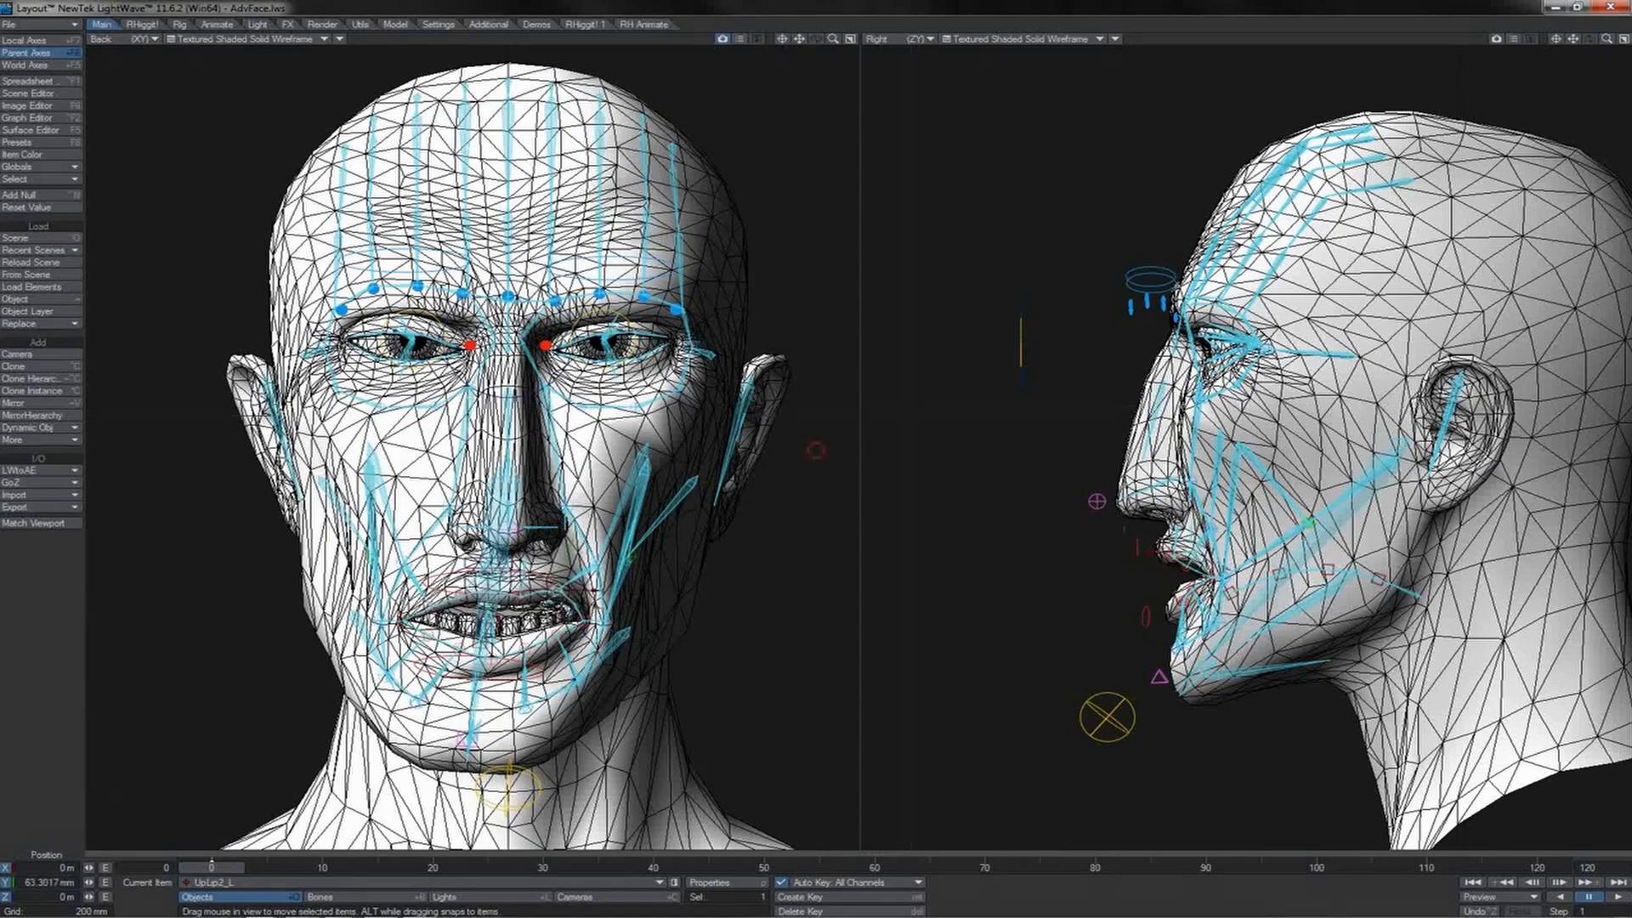
left_click(522, 601)
left_click_drag(528, 583, 528, 527)
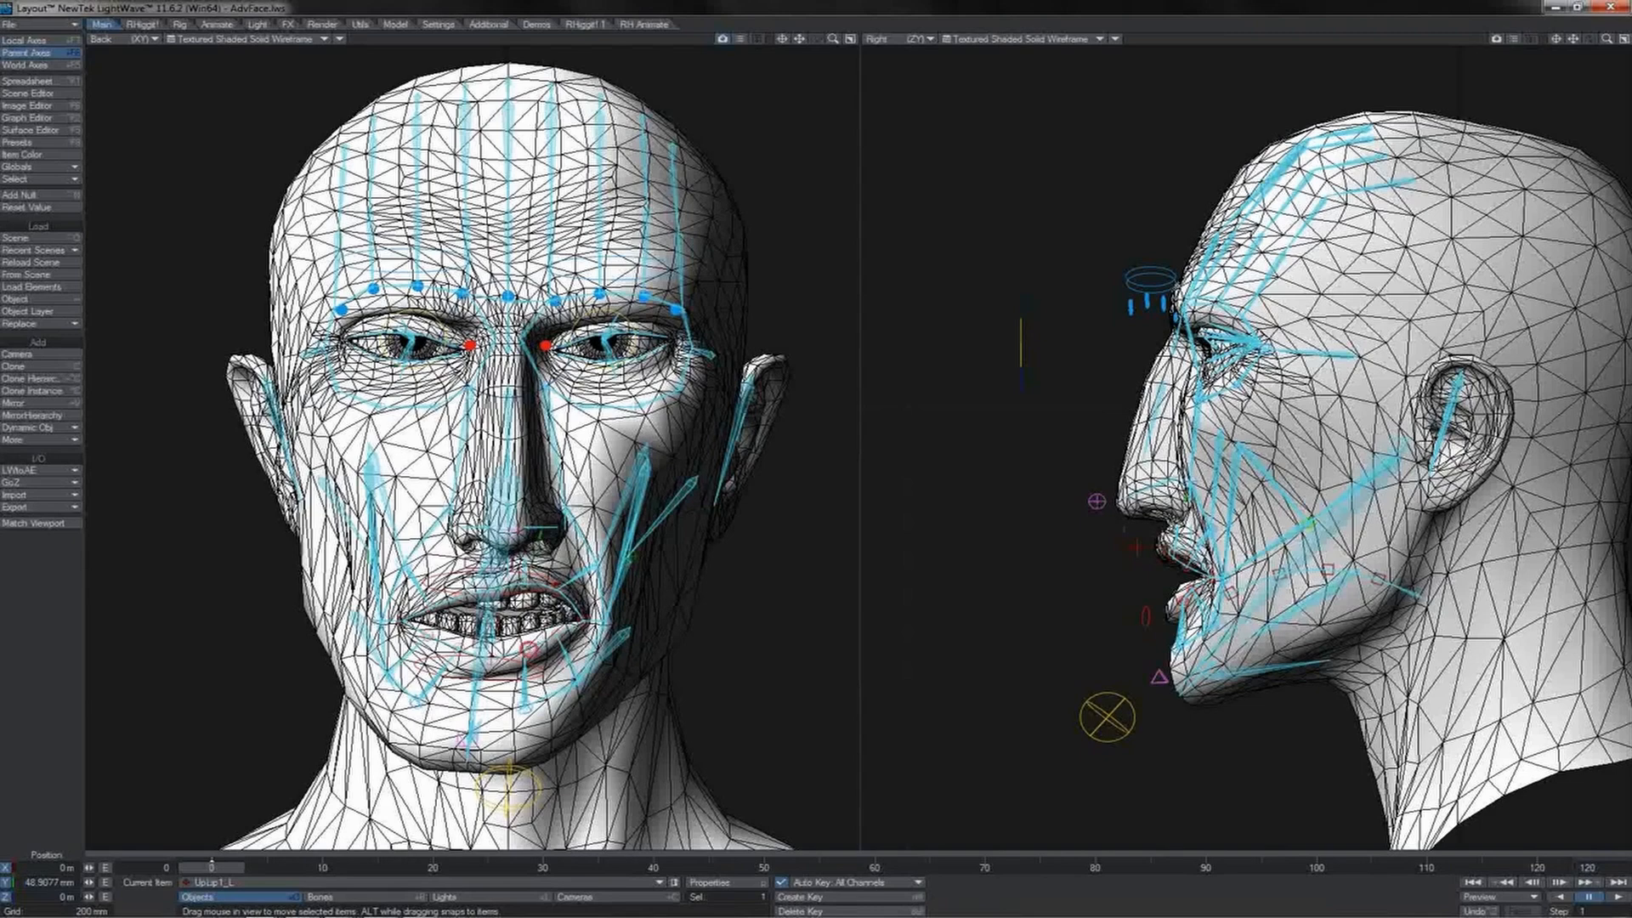
Step: Lower the left lower-lip controls, LowLip1_L to about Y -36 mm and LowLip2_L to about Y -49 mm
left_click(526, 645)
left_click_drag(518, 636, 517, 695)
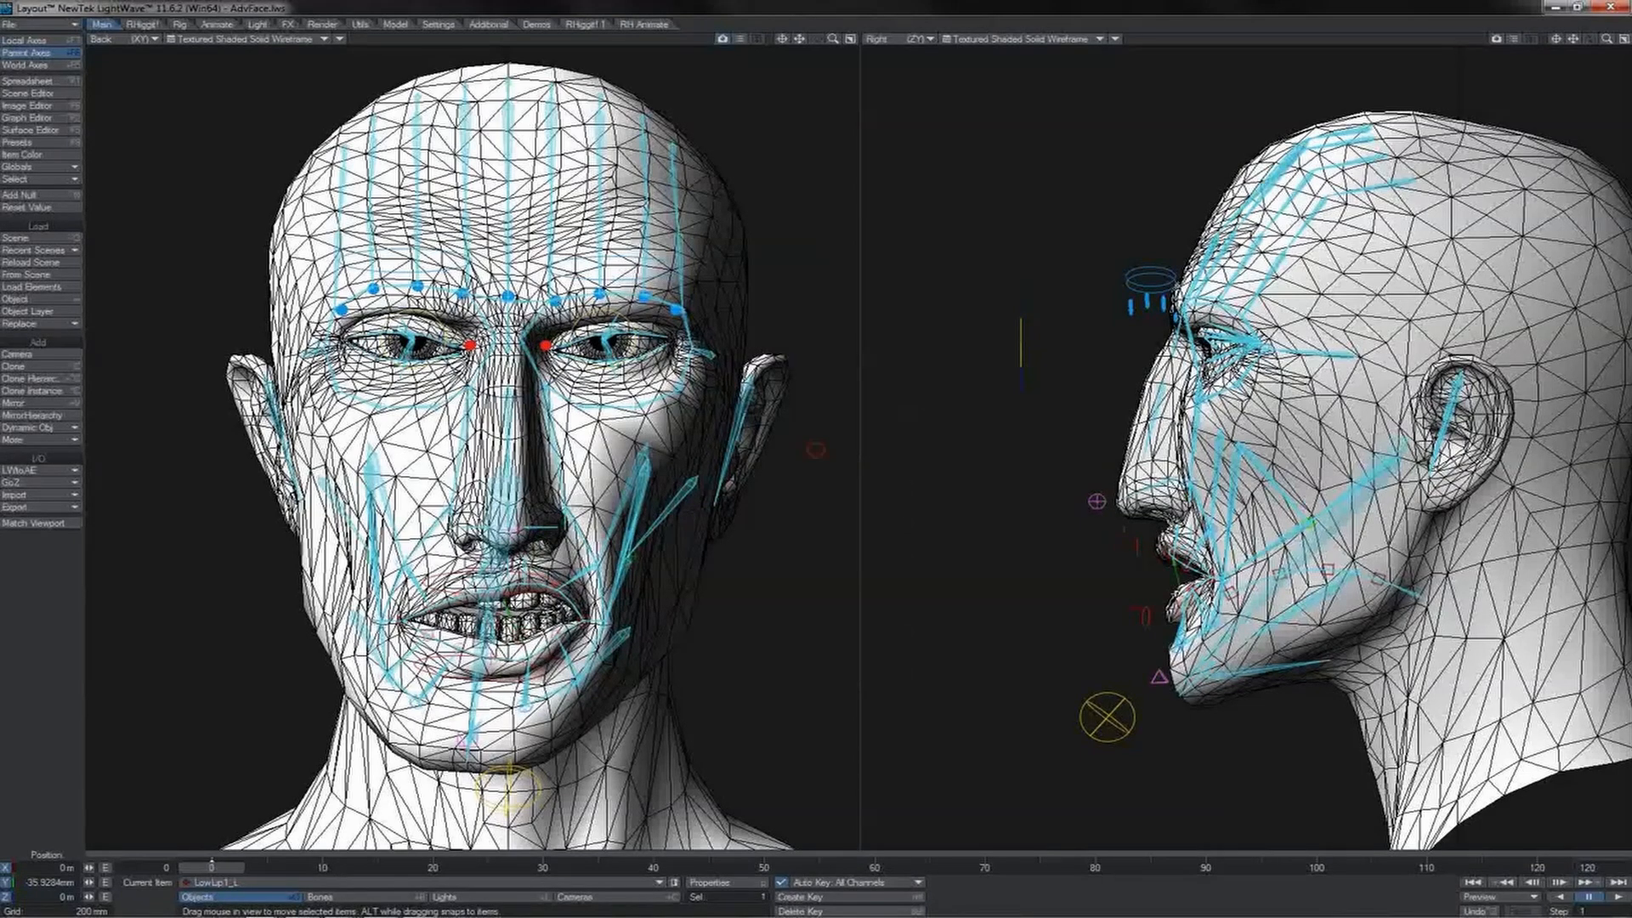
left_click(555, 632)
left_click_drag(555, 629, 555, 707)
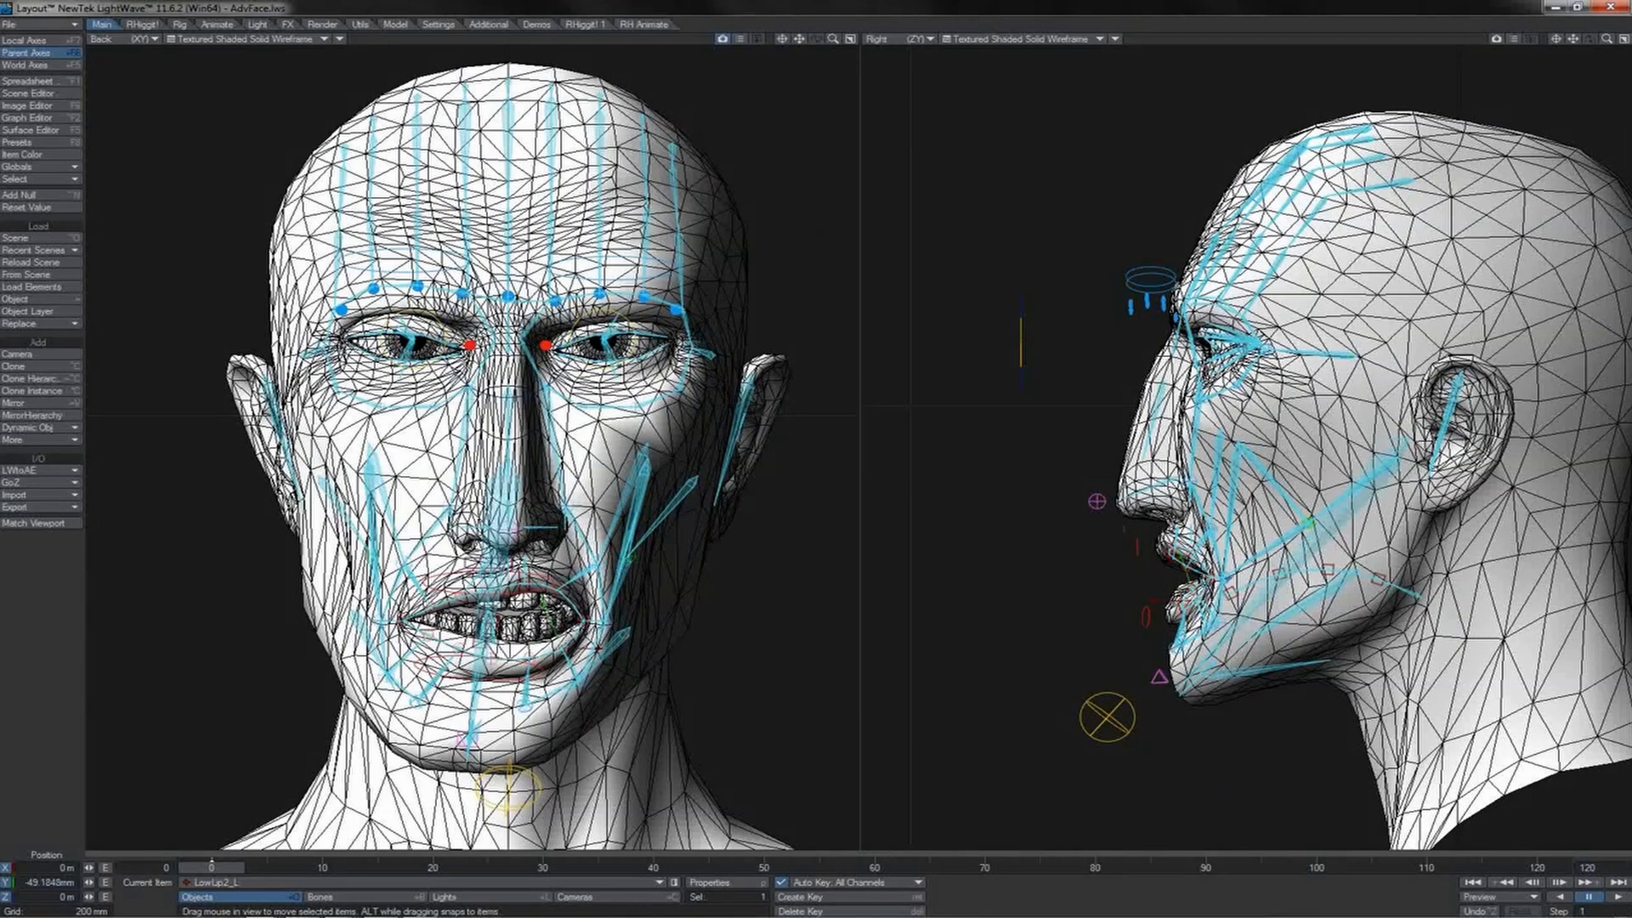
Step: Lower the two inner left brow controls, Brow2_L to about Y -47 mm, and raise NasLab1_L to about Y 52 mm
left_click(555, 301)
left_click_drag(556, 277, 600, 321)
left_click(601, 281)
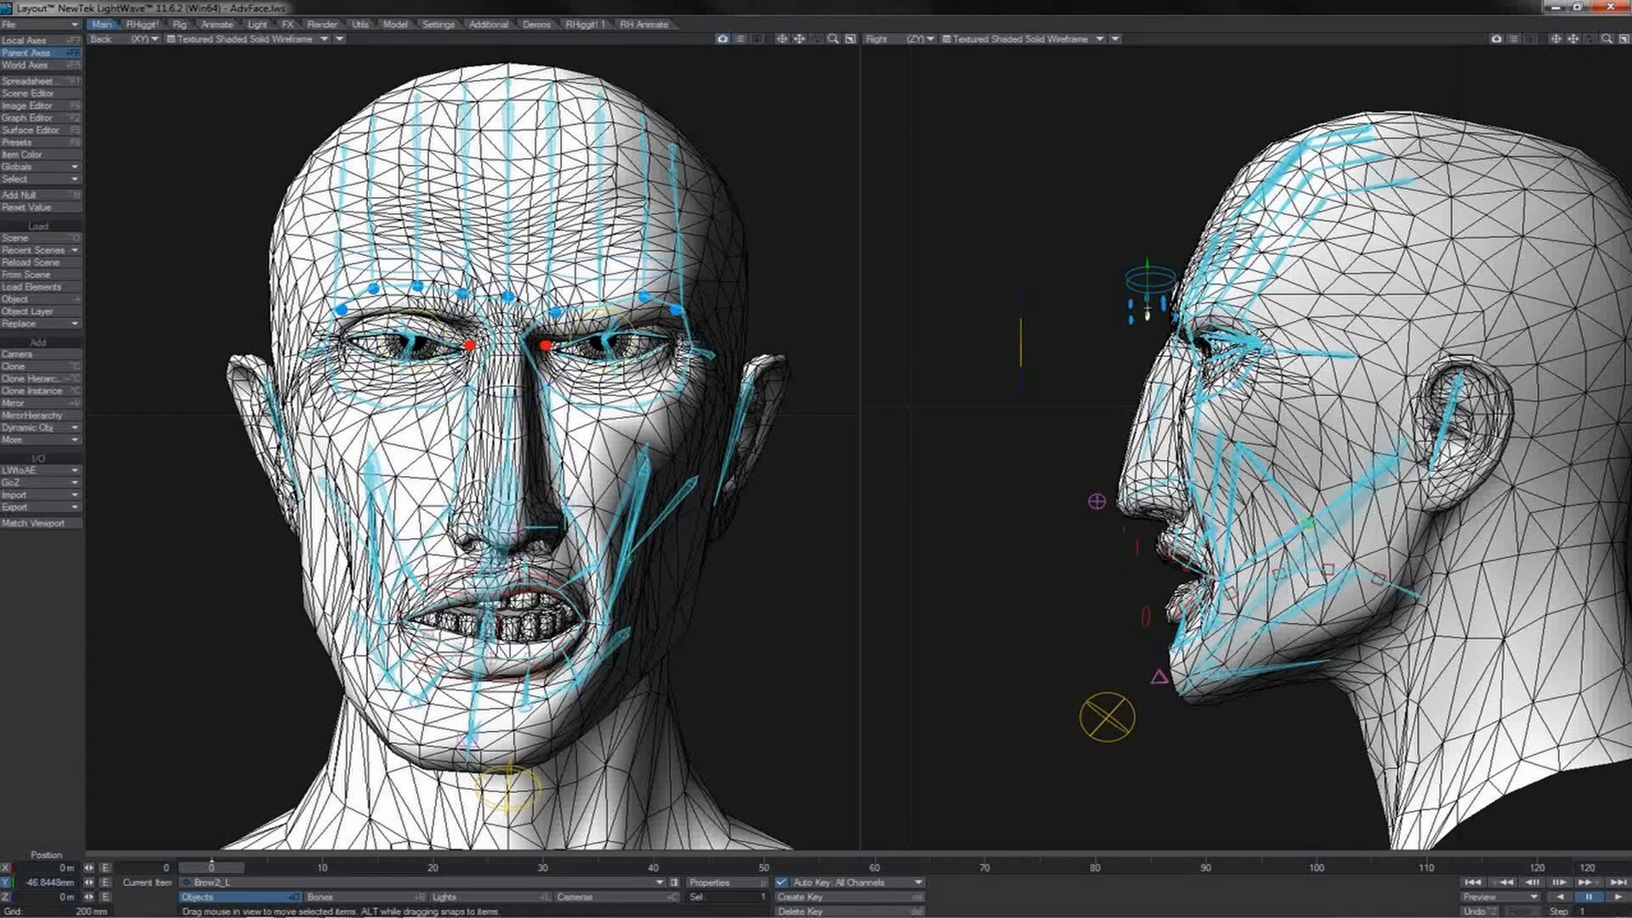
left_click(559, 482)
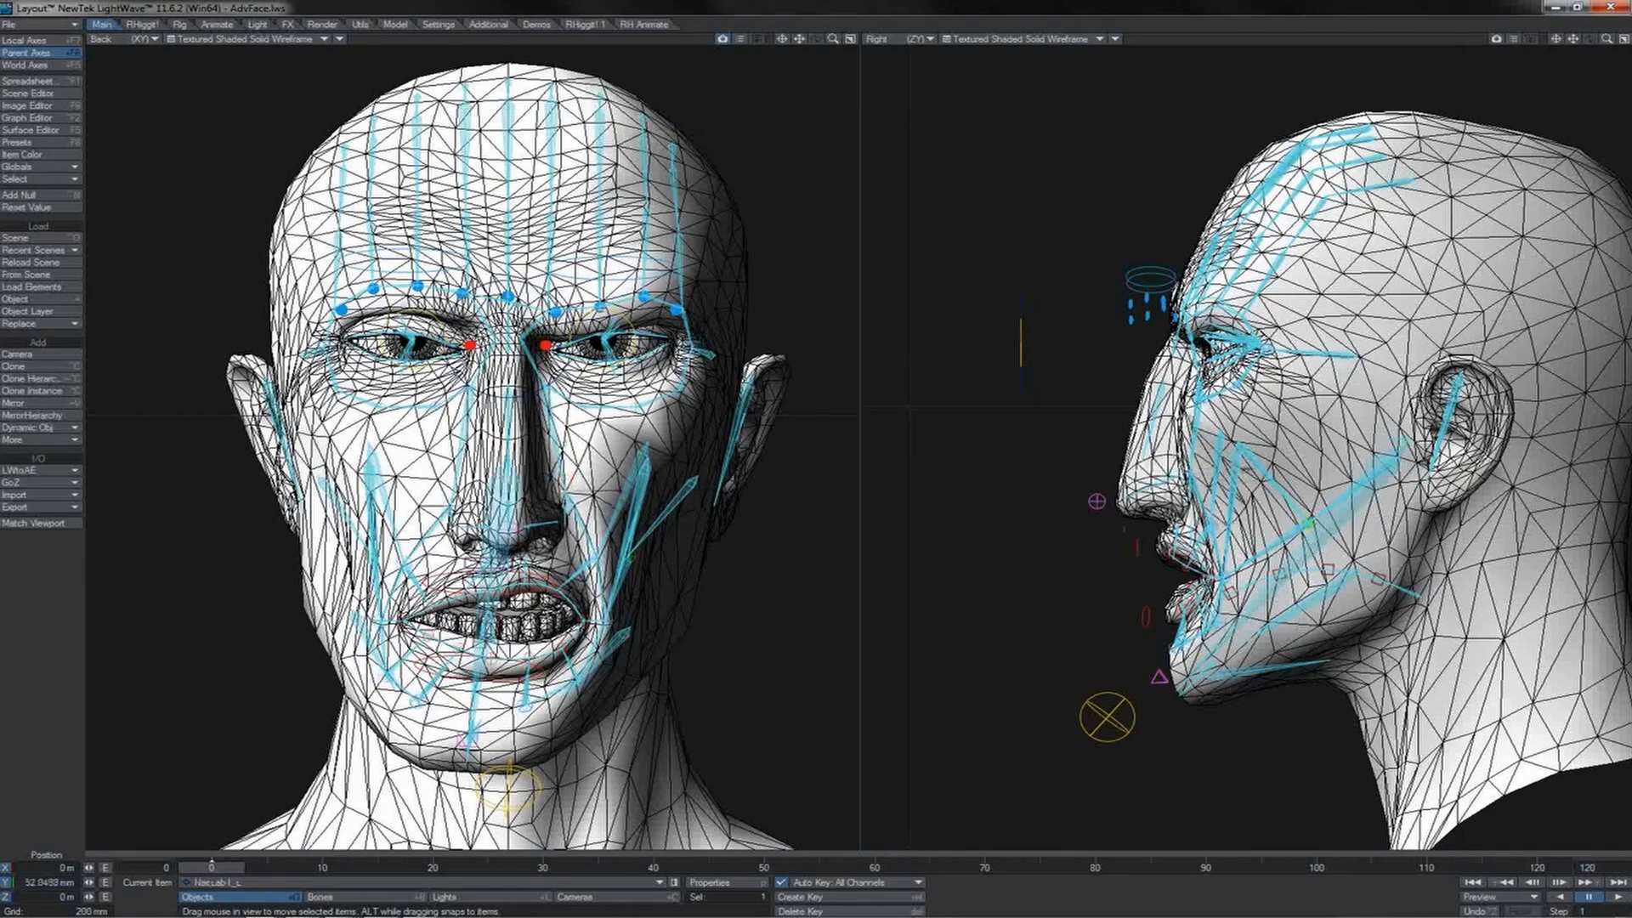
mouse_move(558, 481)
left_mouse_down()
mouse_move(558, 465)
mouse_move(558, 490)
left_mouse_up()
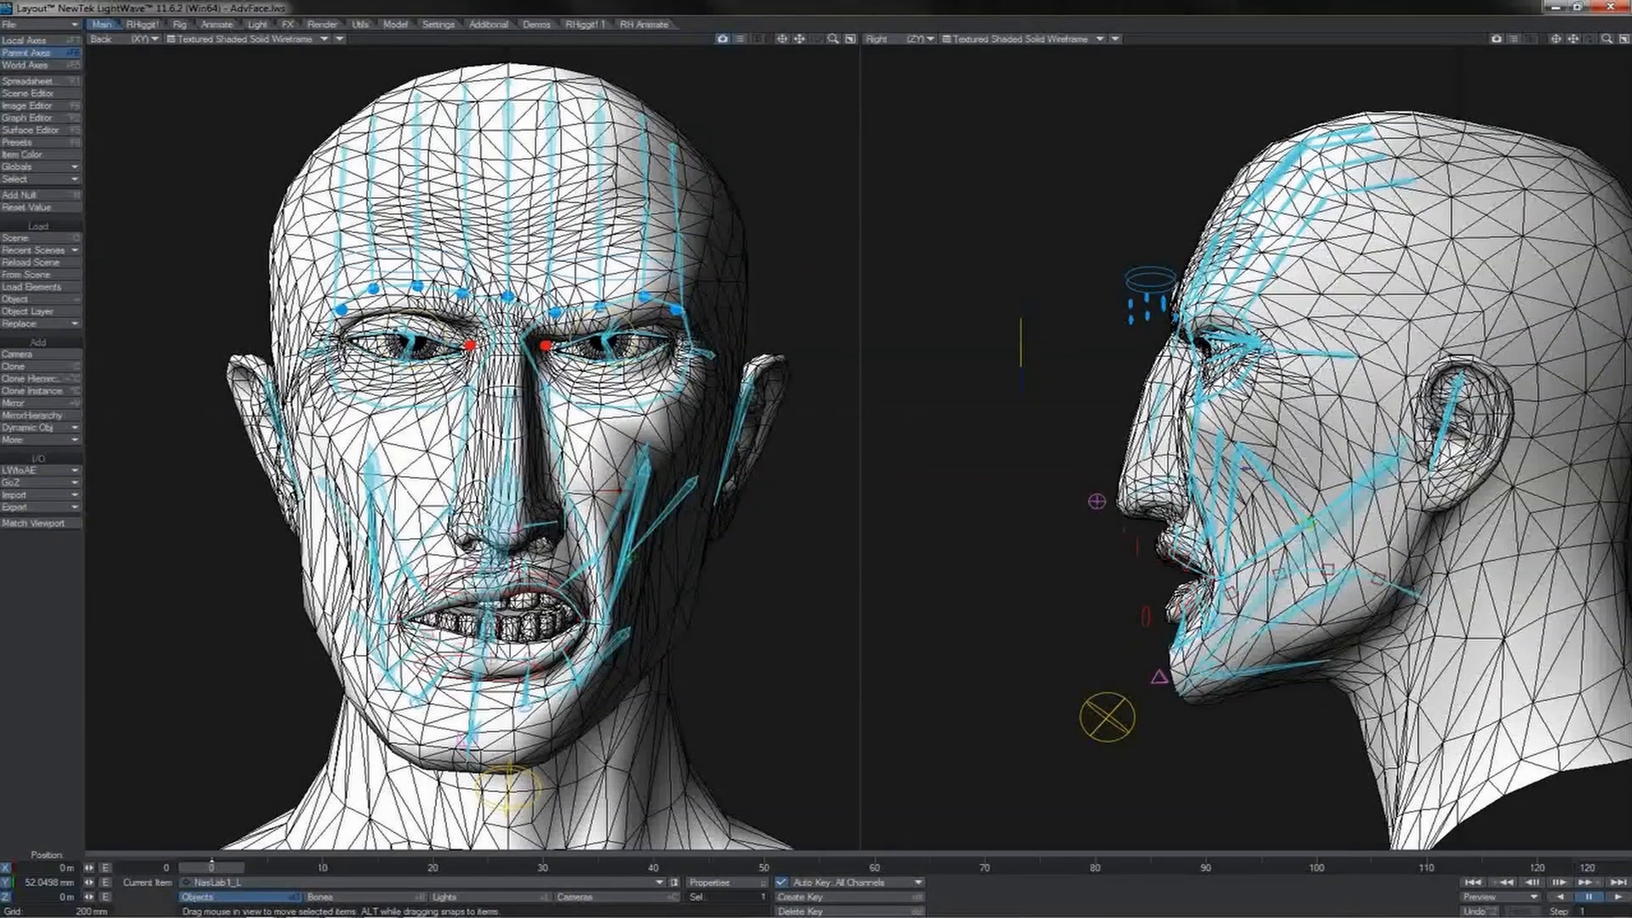
Step: Raise EyeLidUpMain_R to about Y 5.7 mm and adjust the right eyelid's individual controls, including EyeLidLow2_R
left_click(396, 328)
left_click_drag(396, 327, 396, 312)
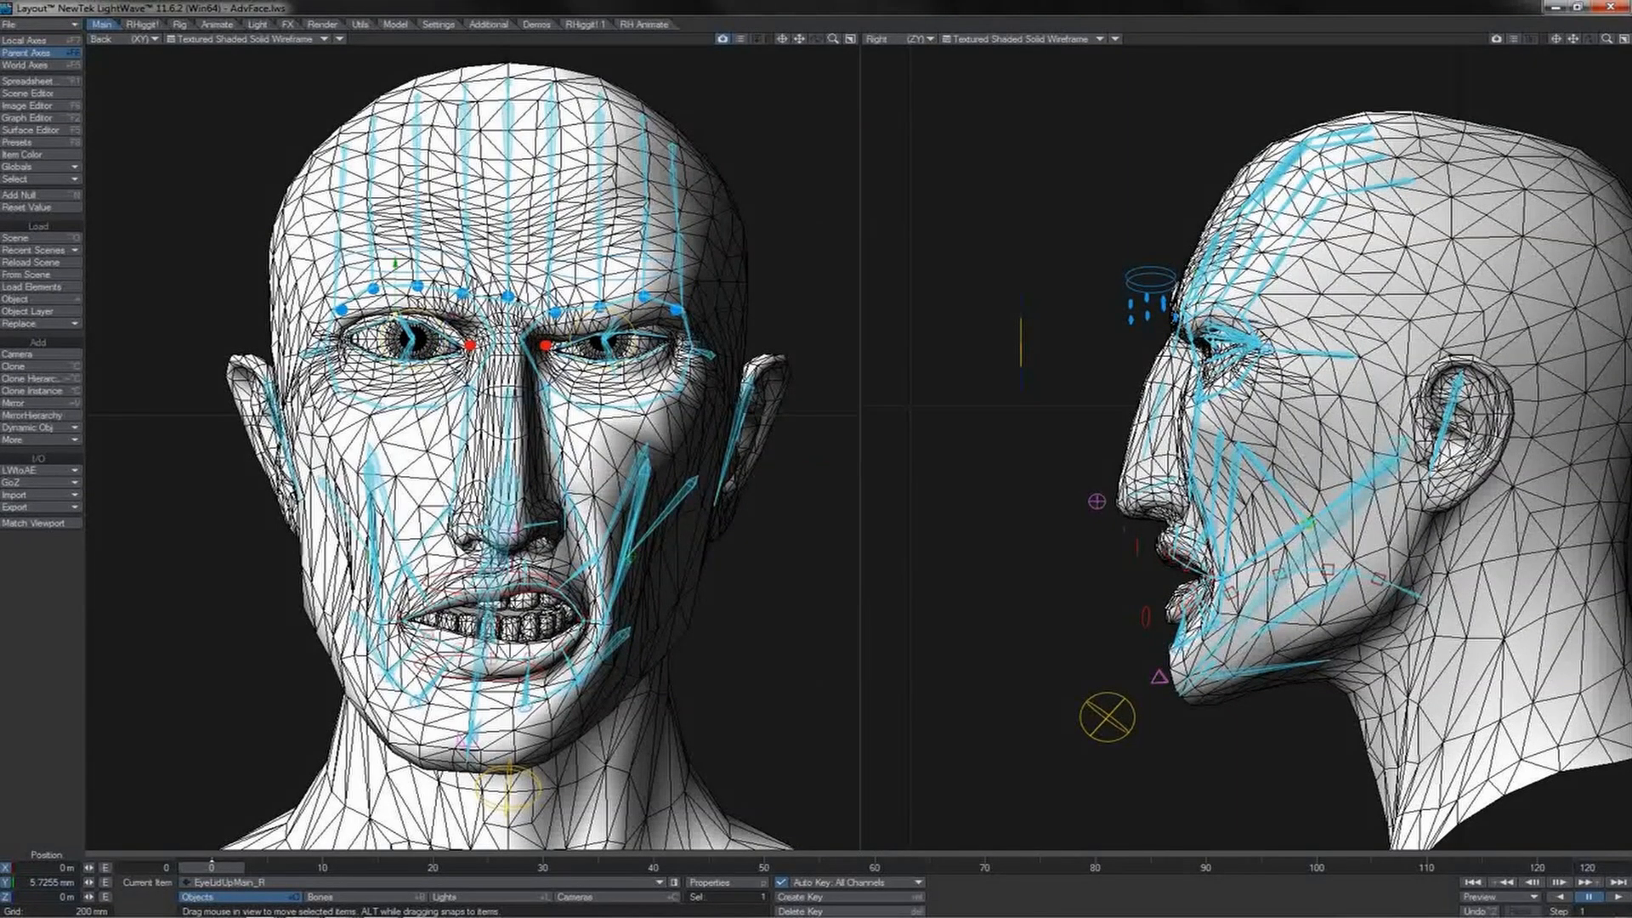
key("Down")
mouse_move(421, 313)
left_mouse_down()
mouse_move(421, 340)
mouse_move(422, 304)
left_mouse_up()
left_click_drag(416, 361, 416, 355)
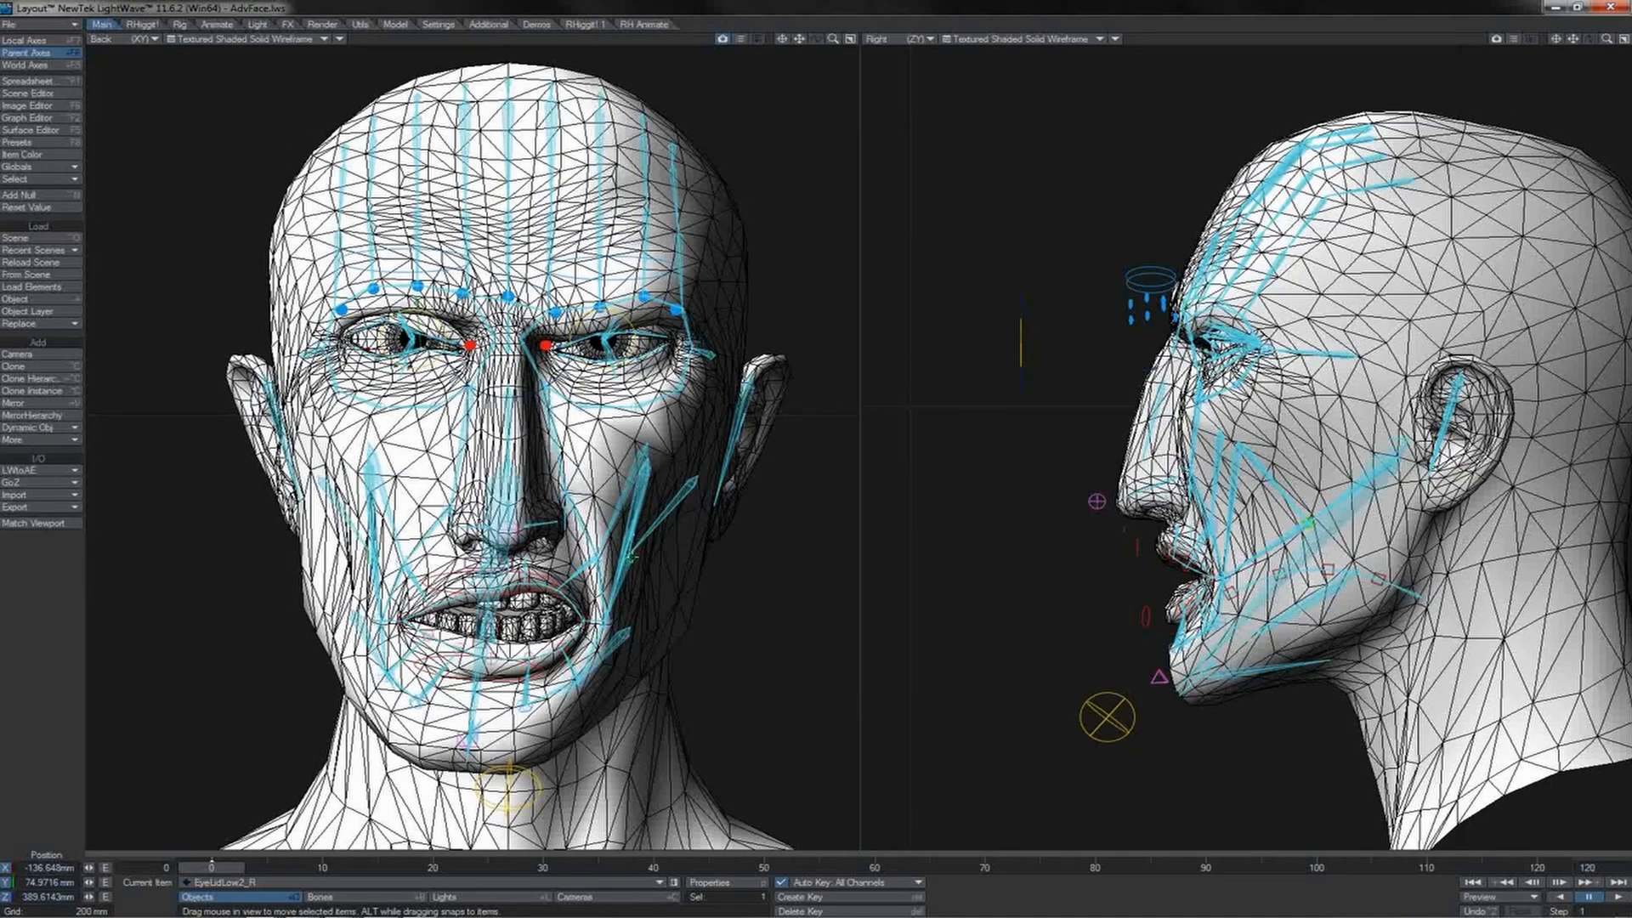
Step: Move the CheekMid_L control to about X -26 mm, Y 10 mm, Z -21 mm
left_click(632, 554)
mouse_move(714, 590)
left_mouse_down()
mouse_move(659, 537)
mouse_move(671, 518)
mouse_move(654, 506)
mouse_move(690, 484)
mouse_move(716, 589)
left_mouse_up()
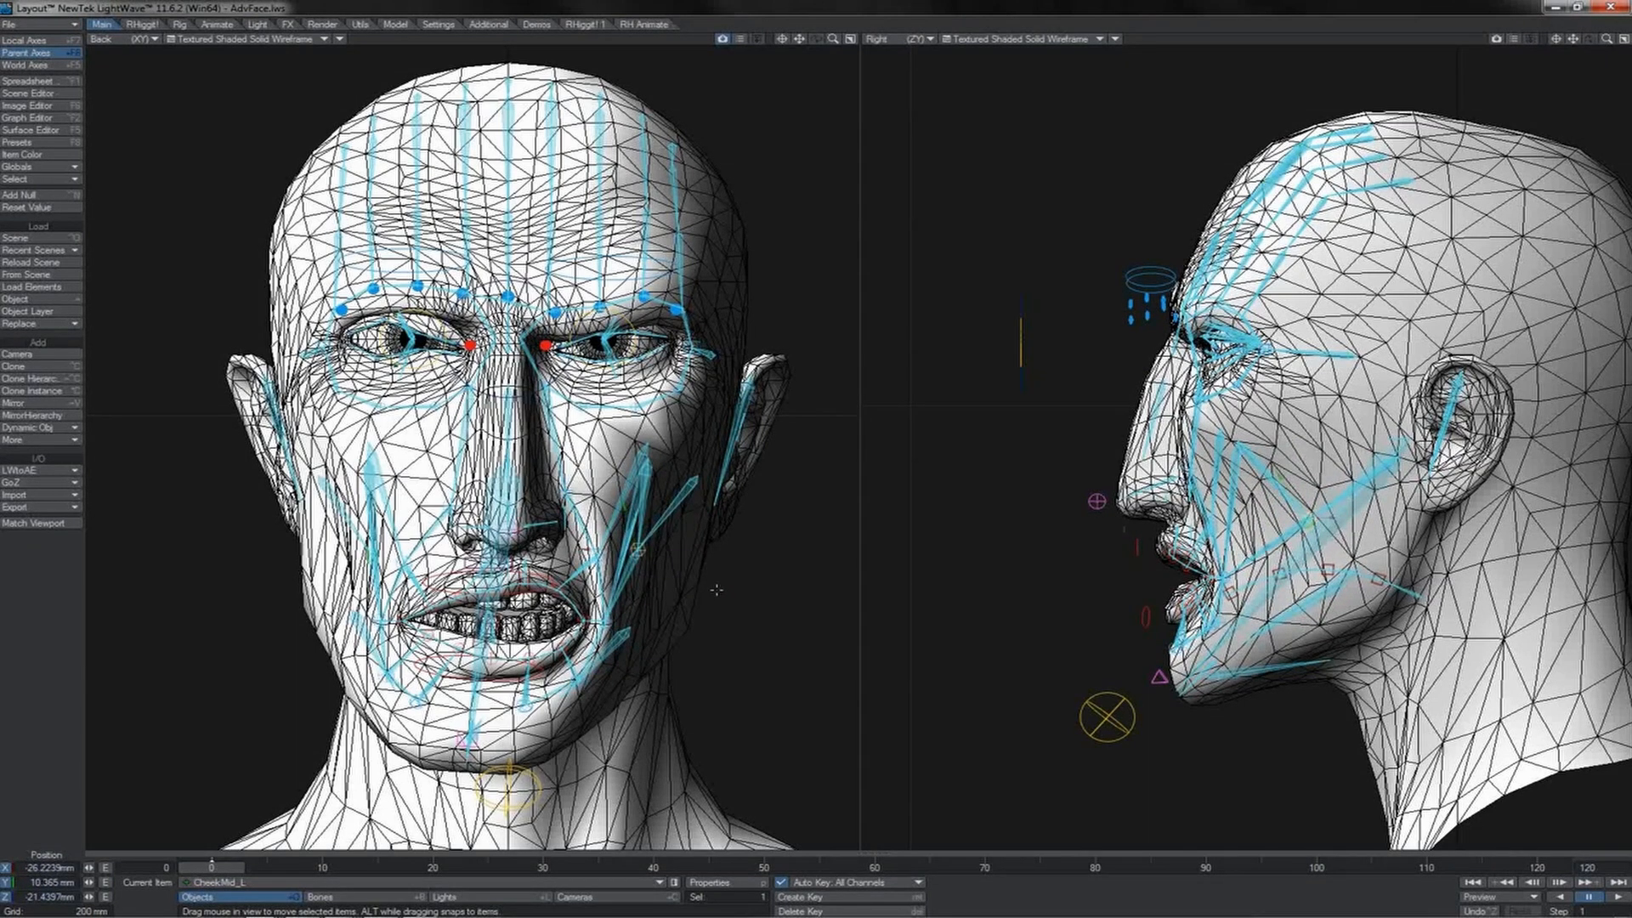